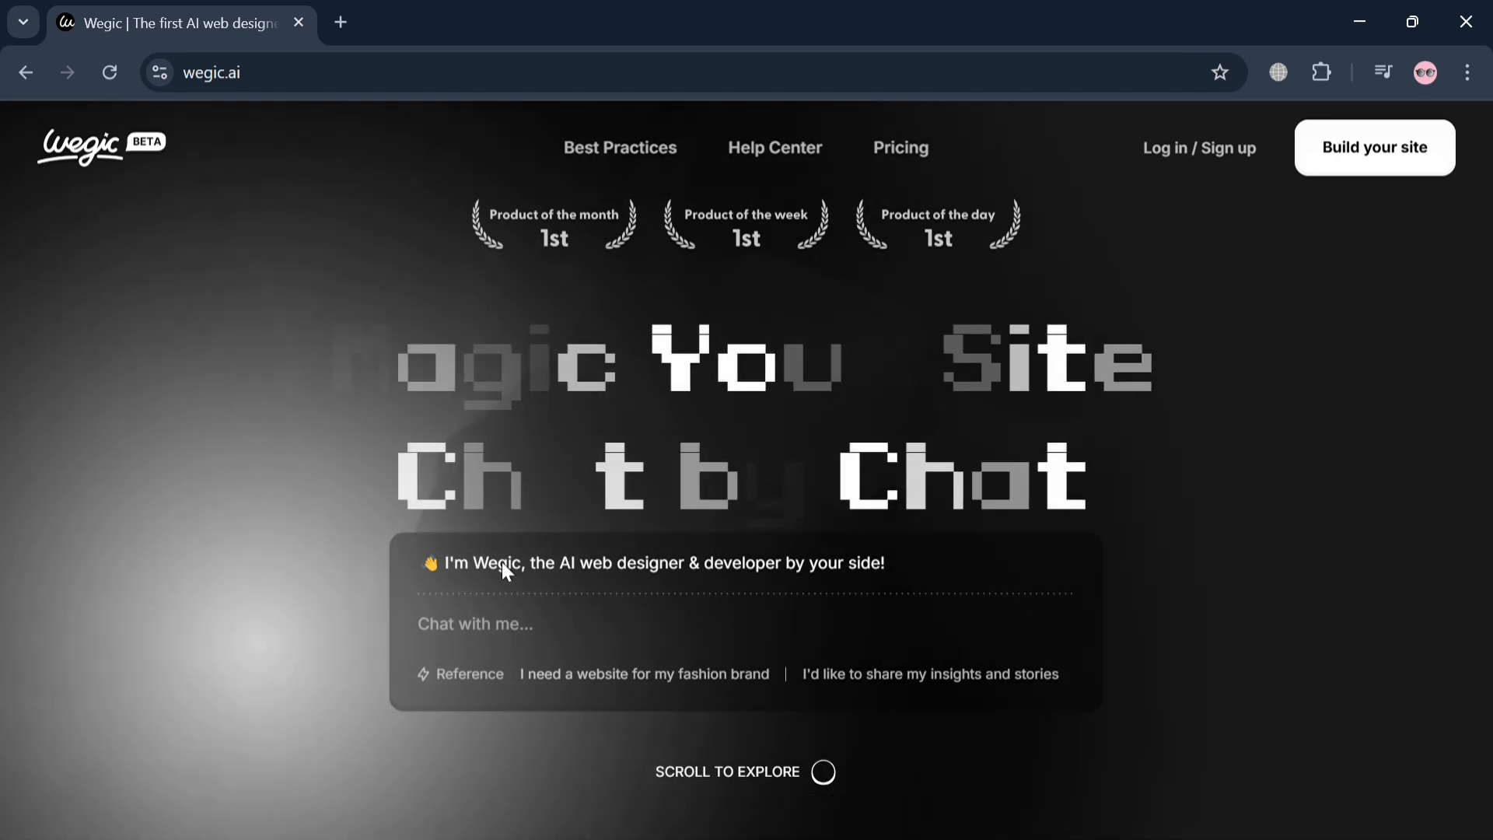
- Look through the Wegic home page, from the introduction and the My Works showcase to the creator reviews and the footer
{"action": "scroll", "coordinate": [1020, 516], "scroll_direction": "down", "scroll_amount": 3}
{"action": "scroll", "coordinate": [1021, 520], "scroll_direction": "down", "scroll_amount": 10}
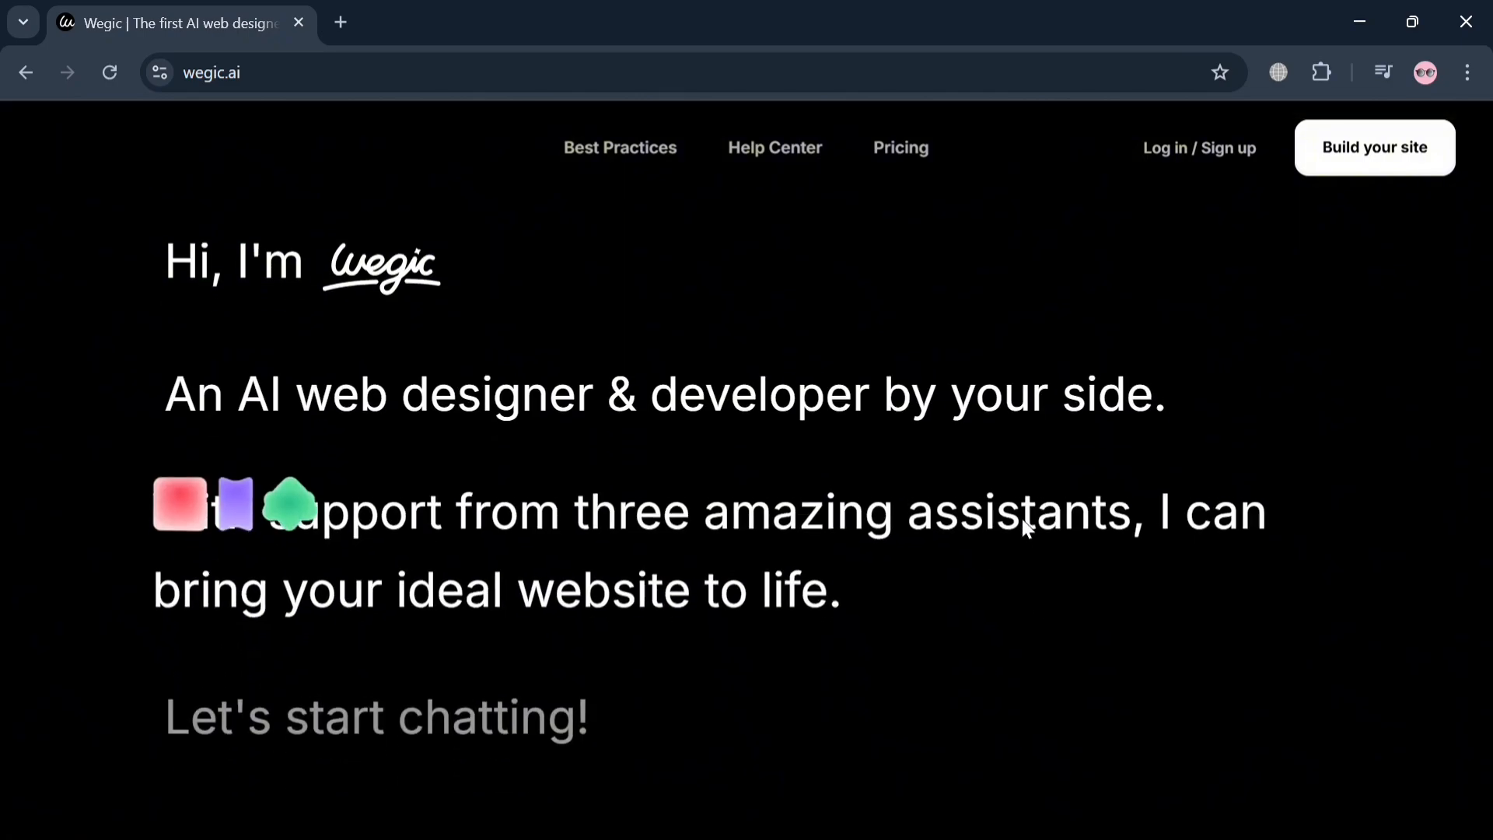
{"action": "scroll", "coordinate": [1021, 519], "scroll_direction": "down", "scroll_amount": 10}
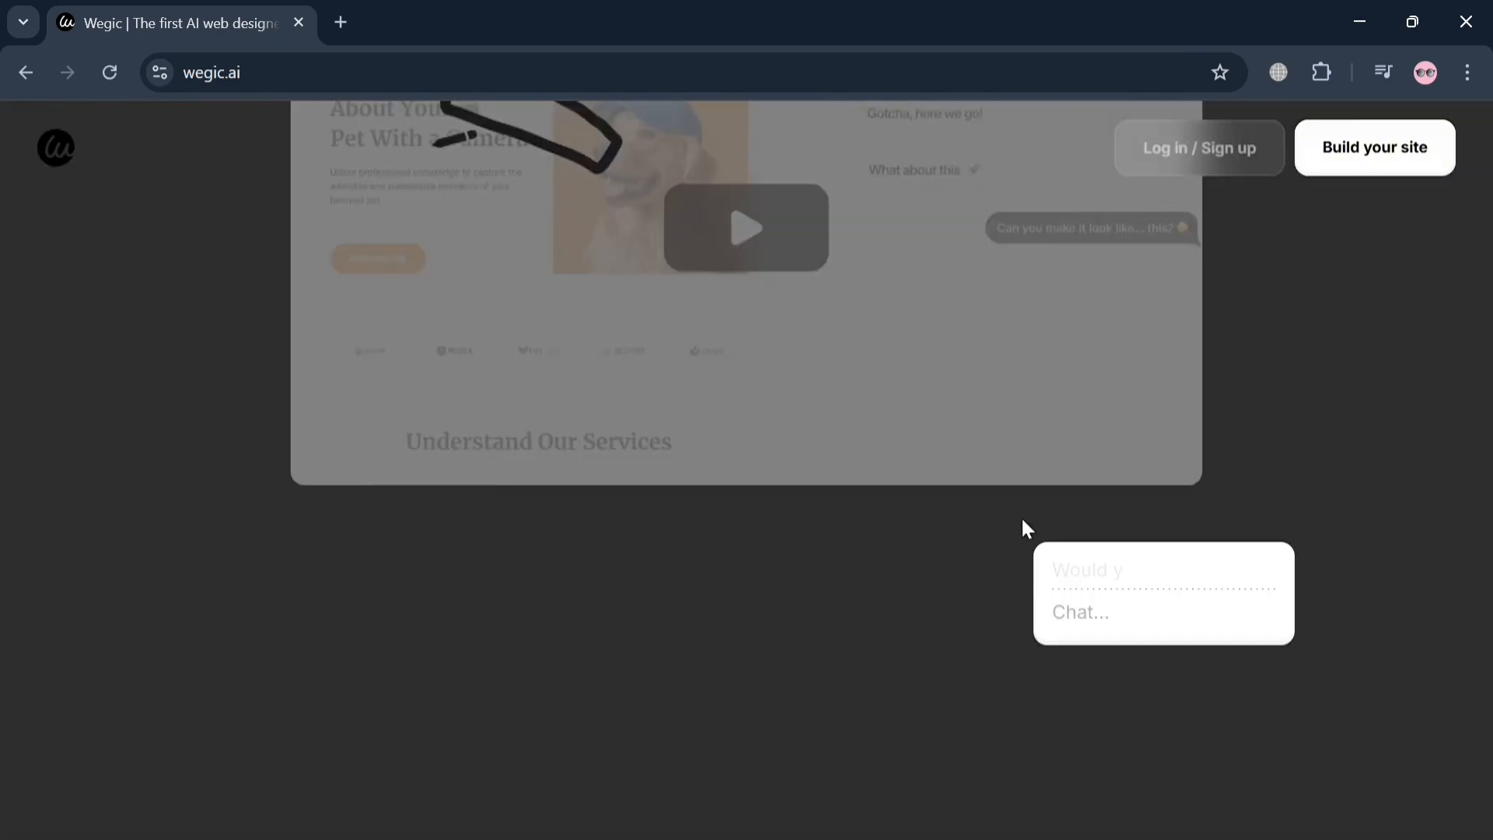
{"action": "scroll", "coordinate": [1021, 520], "scroll_direction": "down", "scroll_amount": 5}
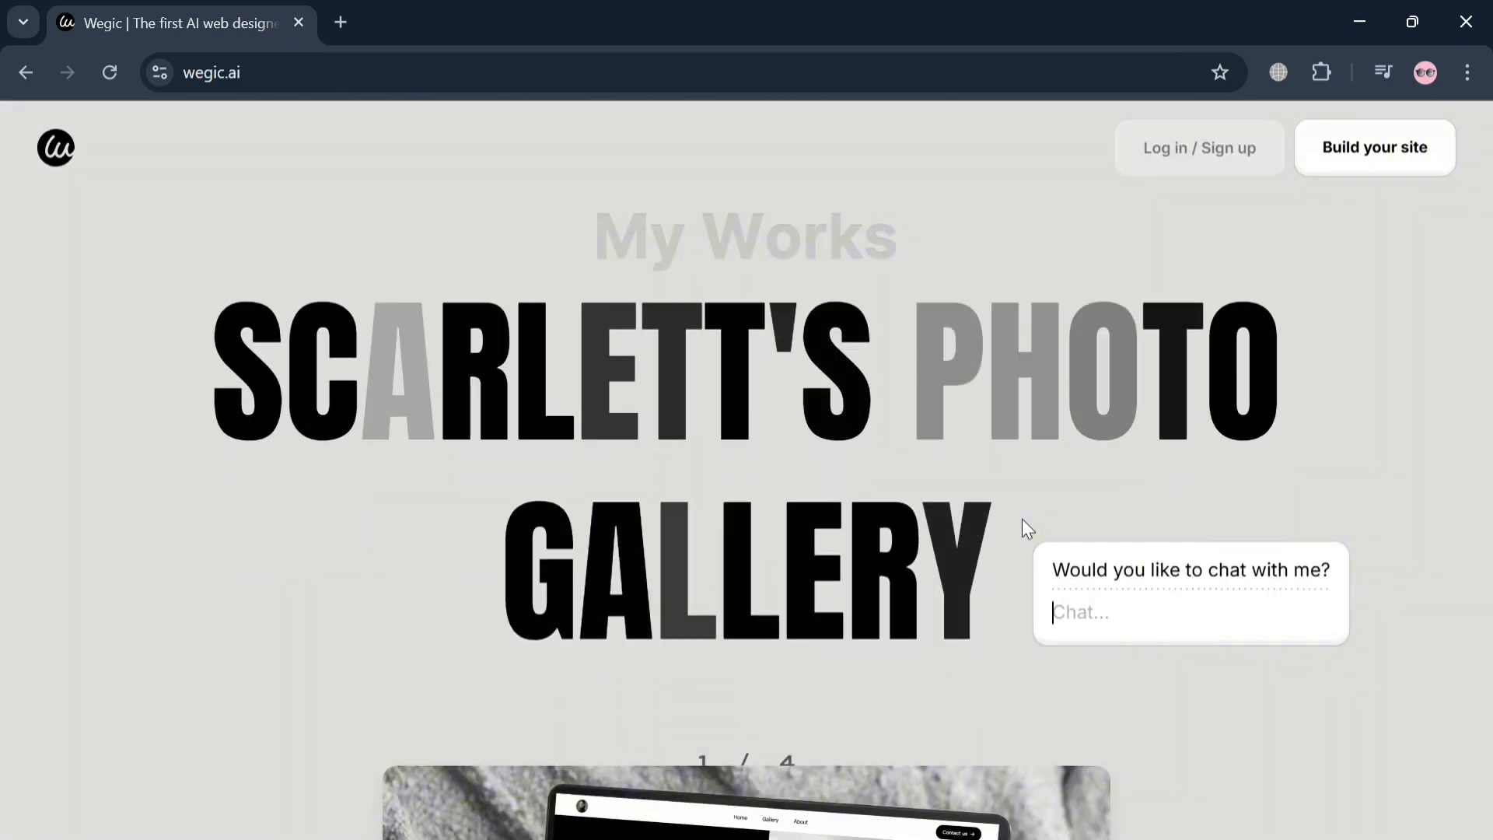
{"action": "scroll", "coordinate": [1027, 529], "scroll_direction": "down", "scroll_amount": 4}
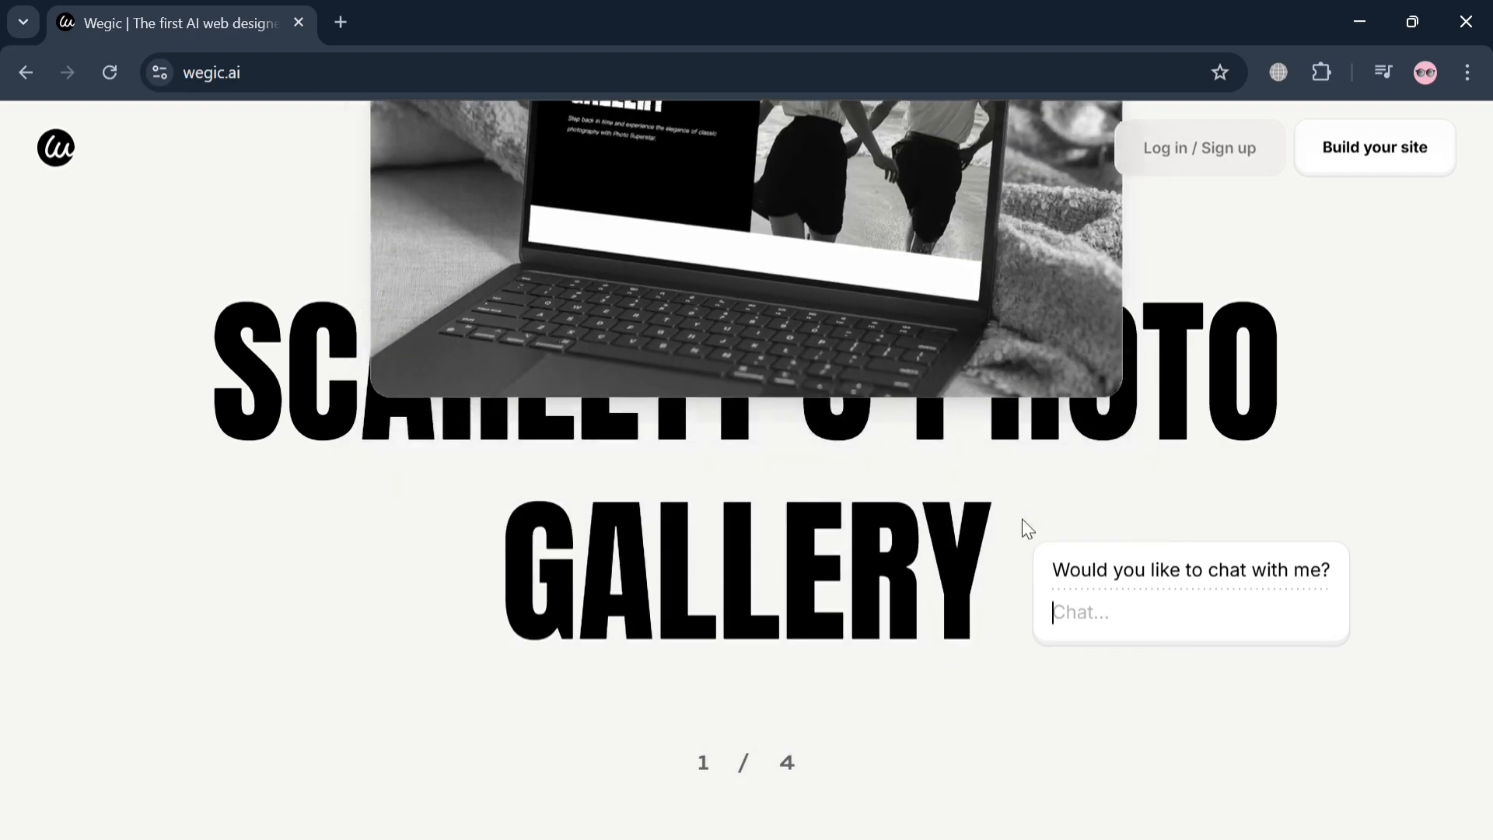
{"action": "scroll", "coordinate": [1028, 528], "scroll_direction": "up", "scroll_amount": 5}
{"action": "scroll", "coordinate": [1028, 529], "scroll_direction": "down", "scroll_amount": 6}
{"action": "scroll", "coordinate": [1022, 520], "scroll_direction": "down", "scroll_amount": 6}
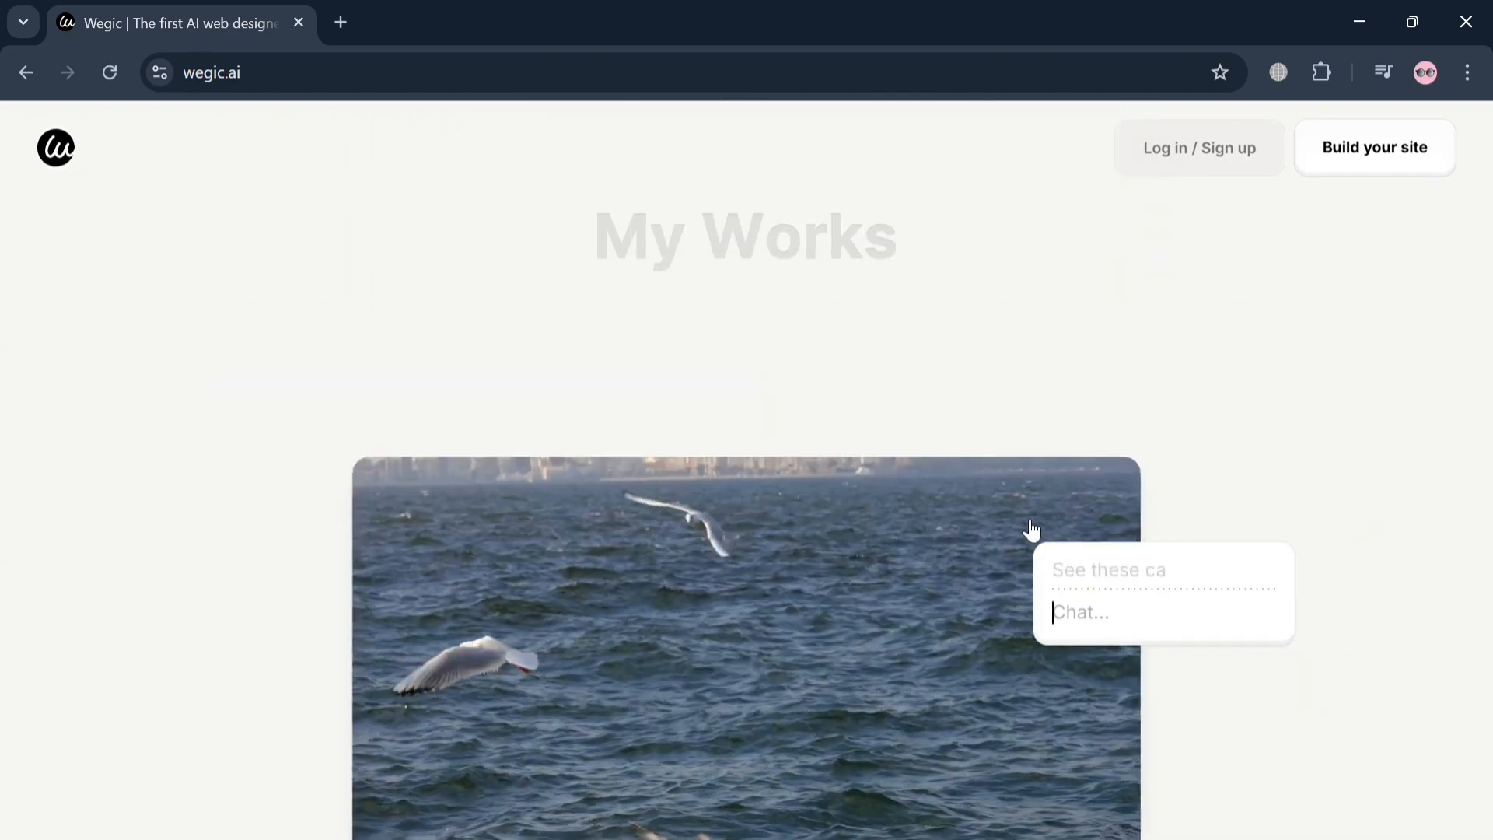
{"action": "scroll", "coordinate": [1022, 520], "scroll_direction": "down", "scroll_amount": 4}
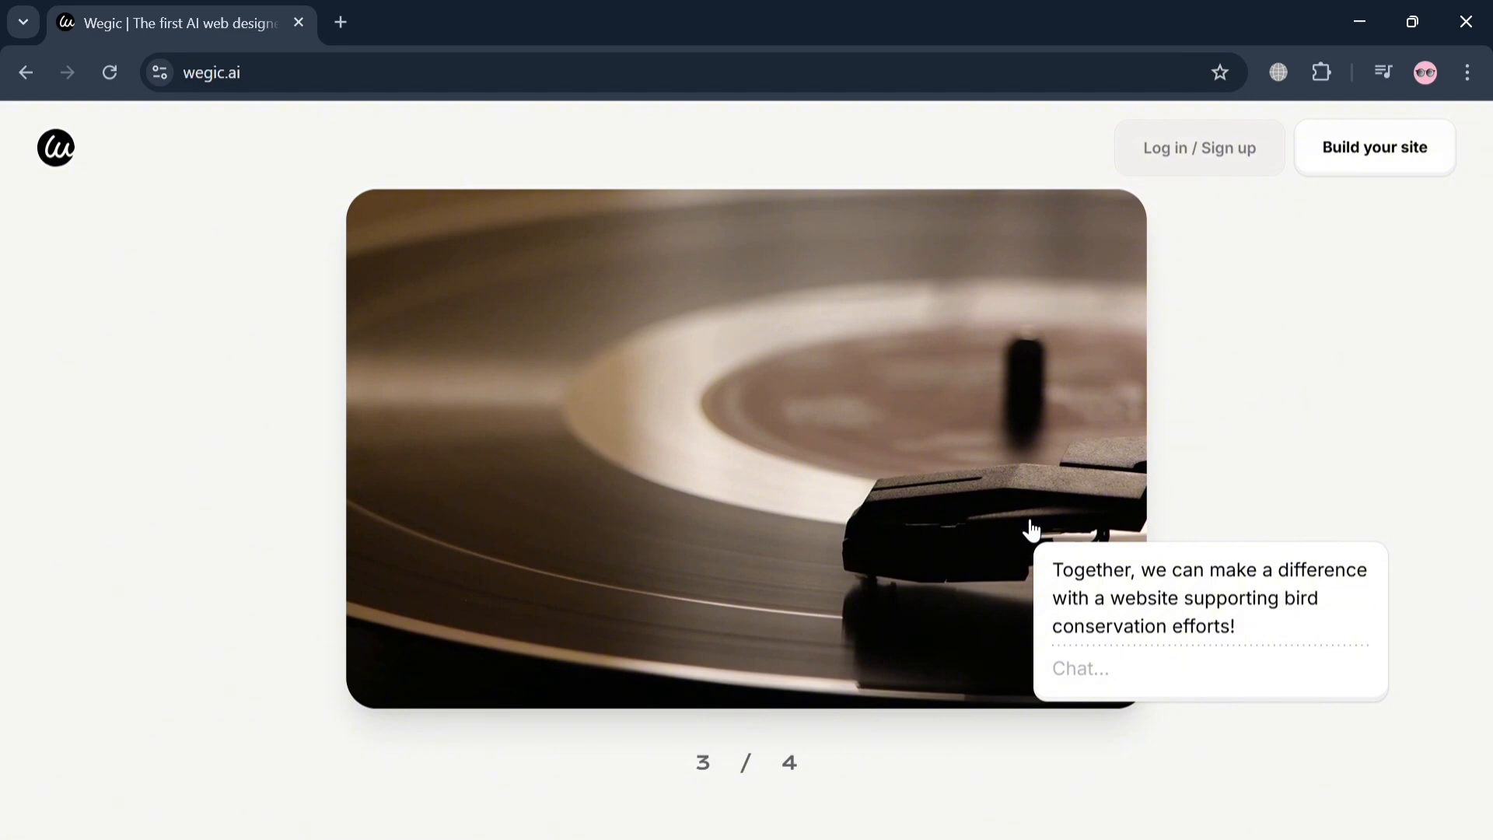
{"action": "scroll", "coordinate": [1026, 521], "scroll_direction": "down", "scroll_amount": 4}
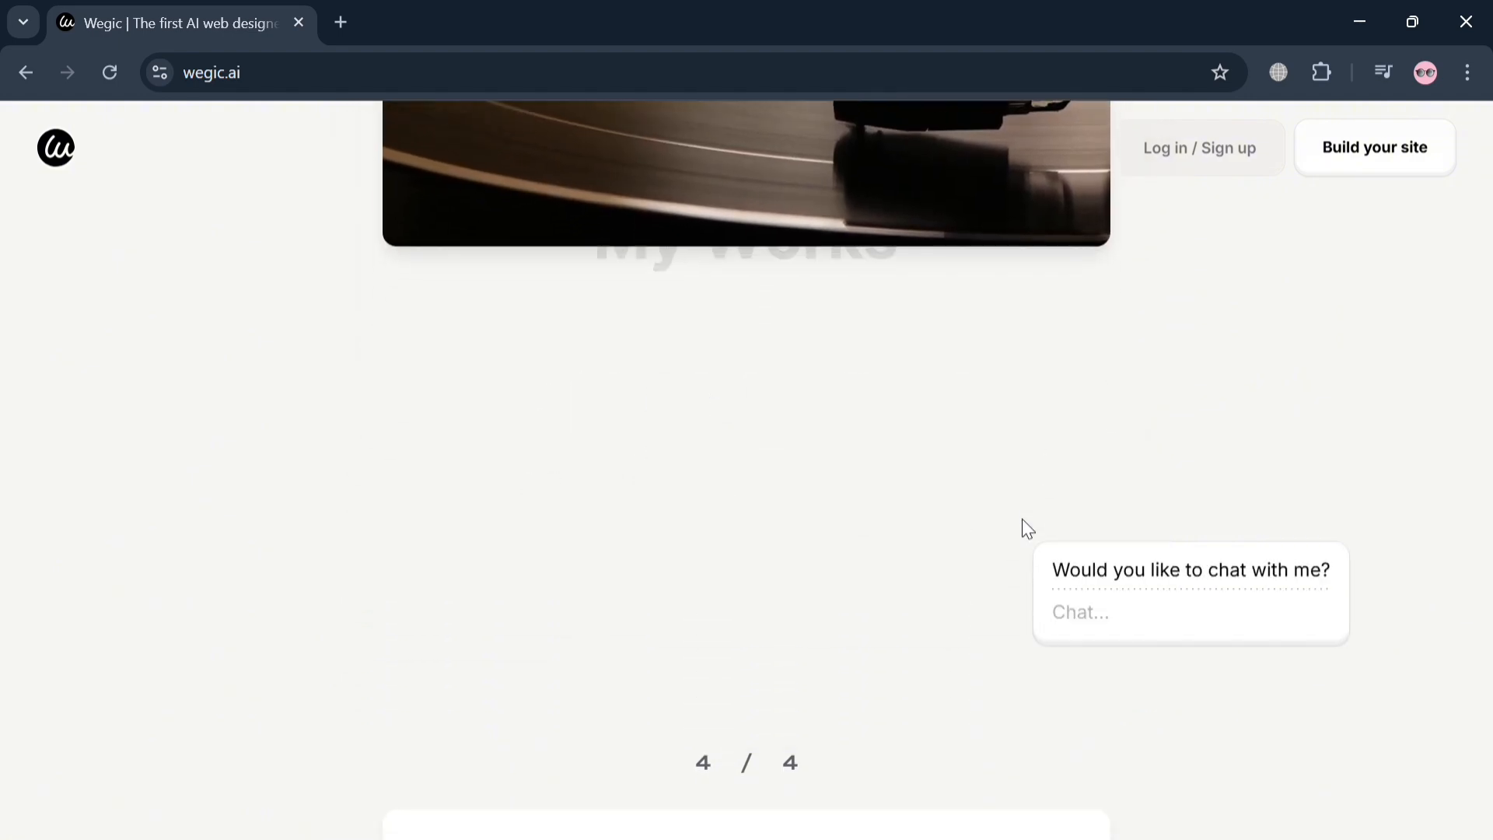
{"action": "scroll", "coordinate": [1021, 519], "scroll_direction": "down", "scroll_amount": 5}
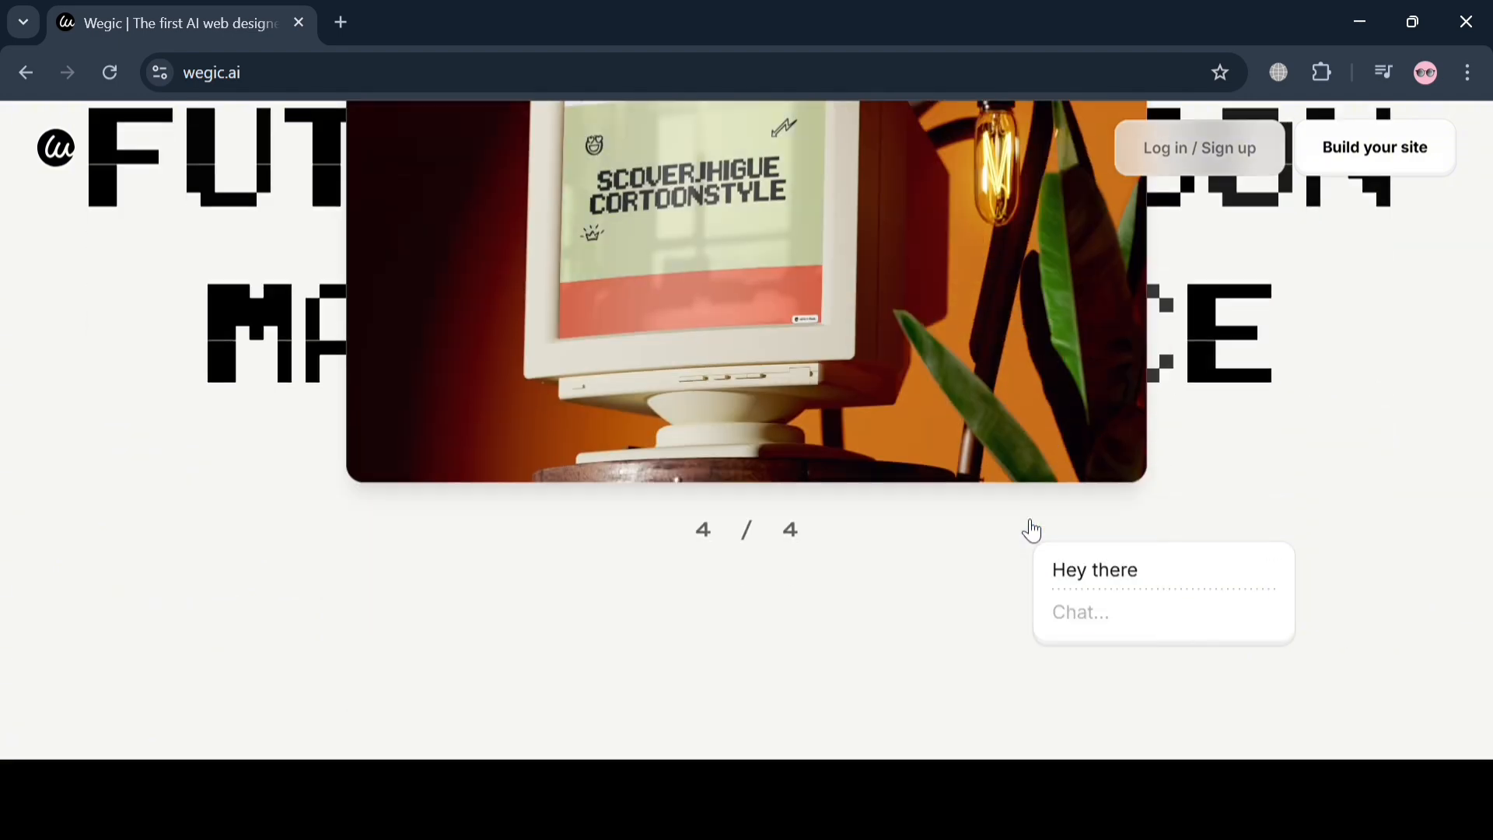
{"action": "scroll", "coordinate": [1032, 531], "scroll_direction": "down", "scroll_amount": 8}
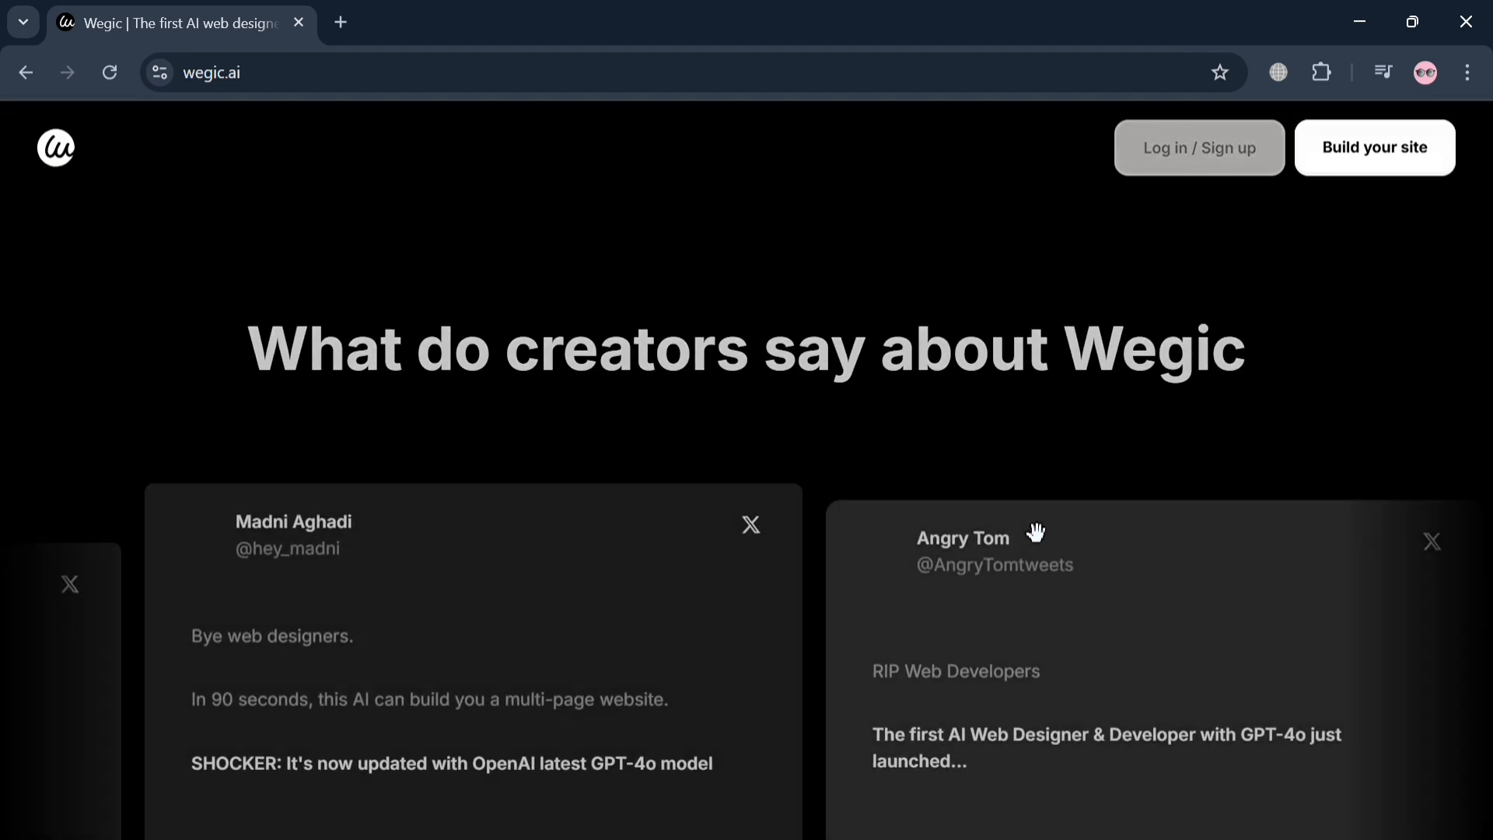
{"action": "scroll", "coordinate": [1035, 531], "scroll_direction": "down", "scroll_amount": 10}
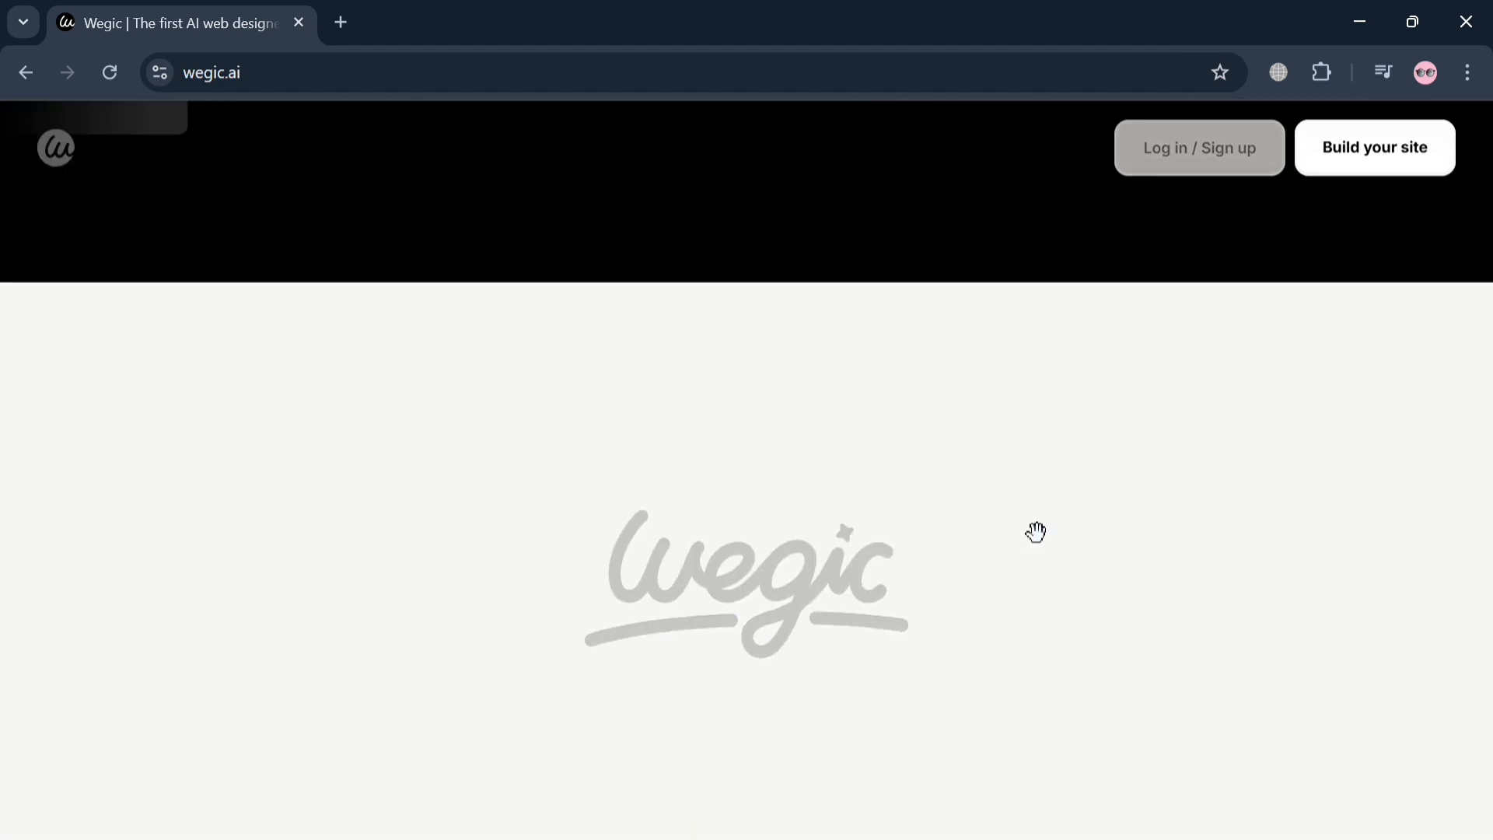
{"action": "scroll", "coordinate": [1026, 528], "scroll_direction": "down", "scroll_amount": 8}
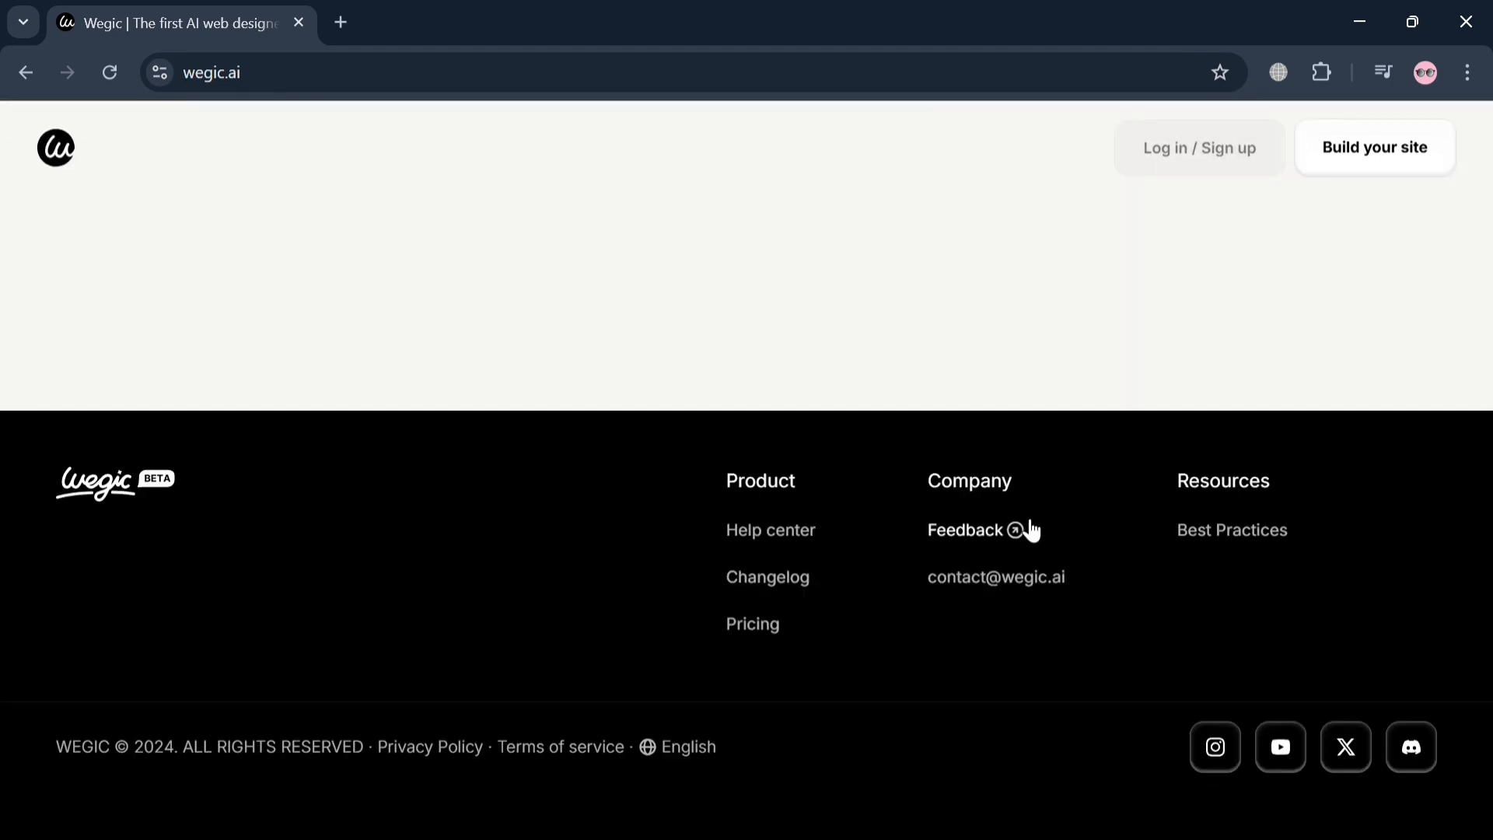
{"action": "scroll", "coordinate": [1028, 529], "scroll_direction": "up", "scroll_amount": 20}
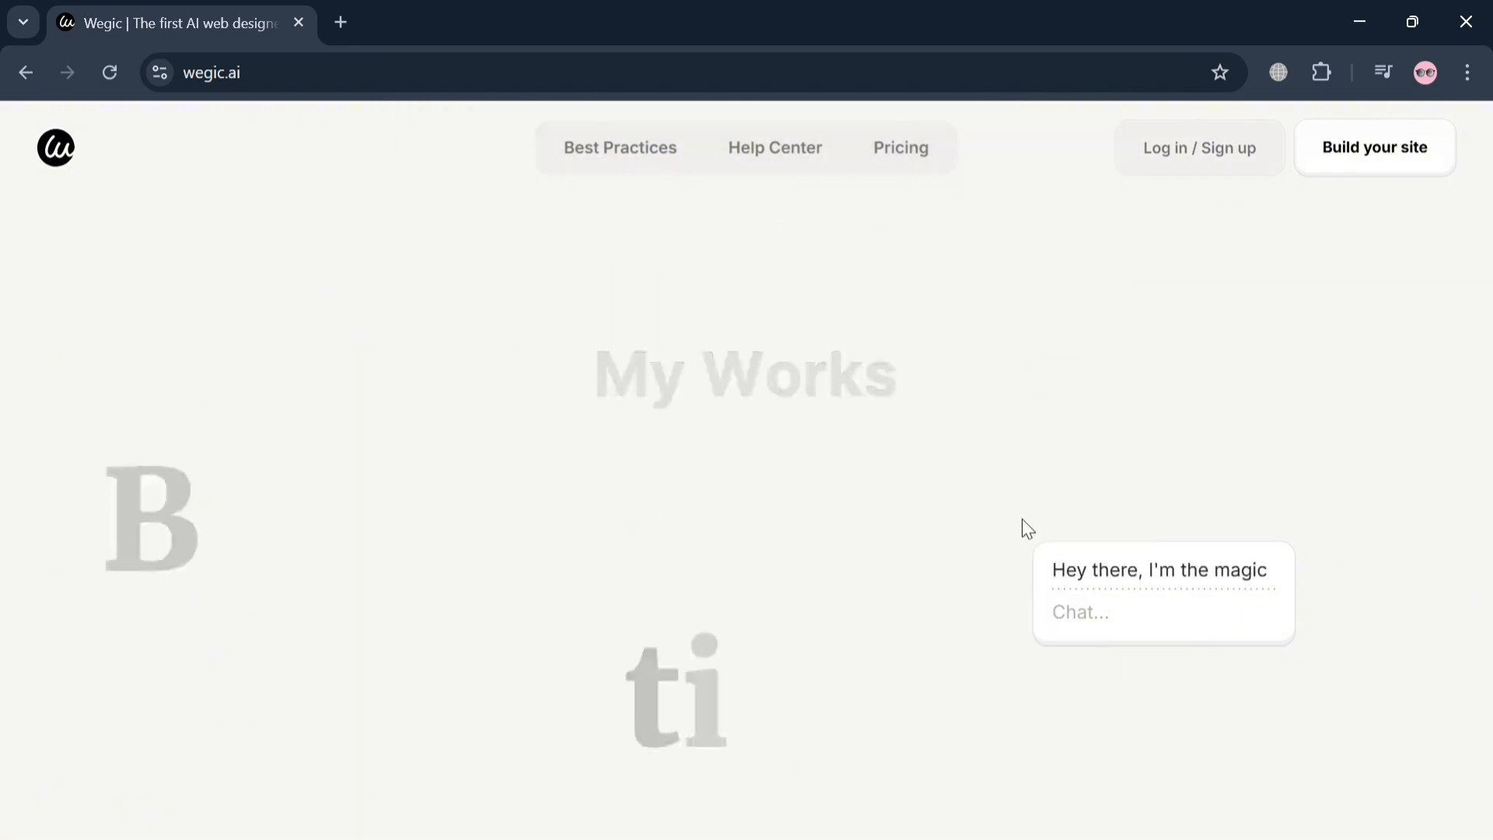
{"action": "scroll", "coordinate": [1022, 519], "scroll_direction": "up", "scroll_amount": 10}
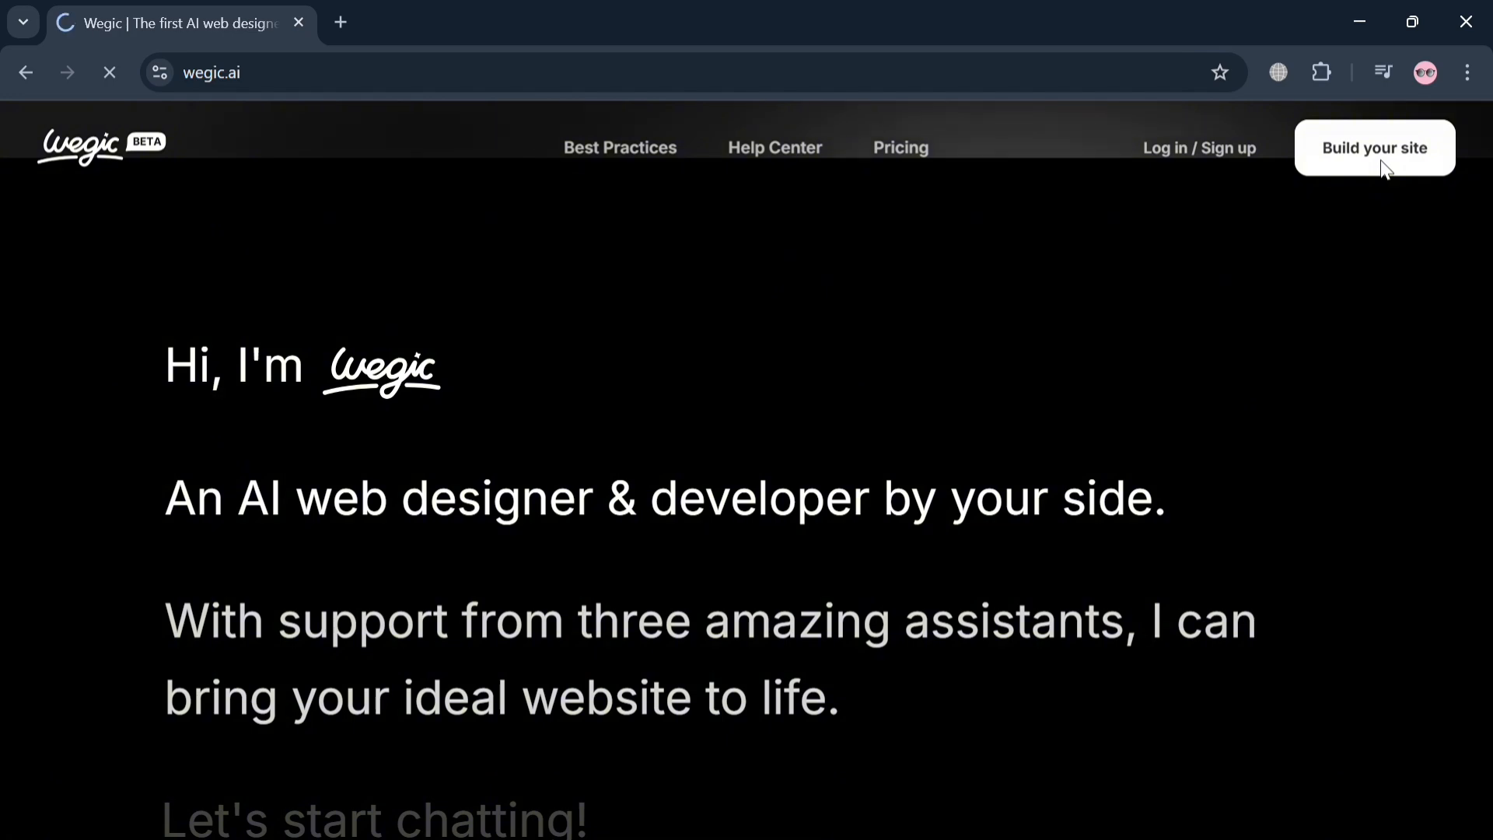
- Start building a new site and request an event landing page with details, time, and location
{"action": "left_click", "coordinate": [1385, 168]}
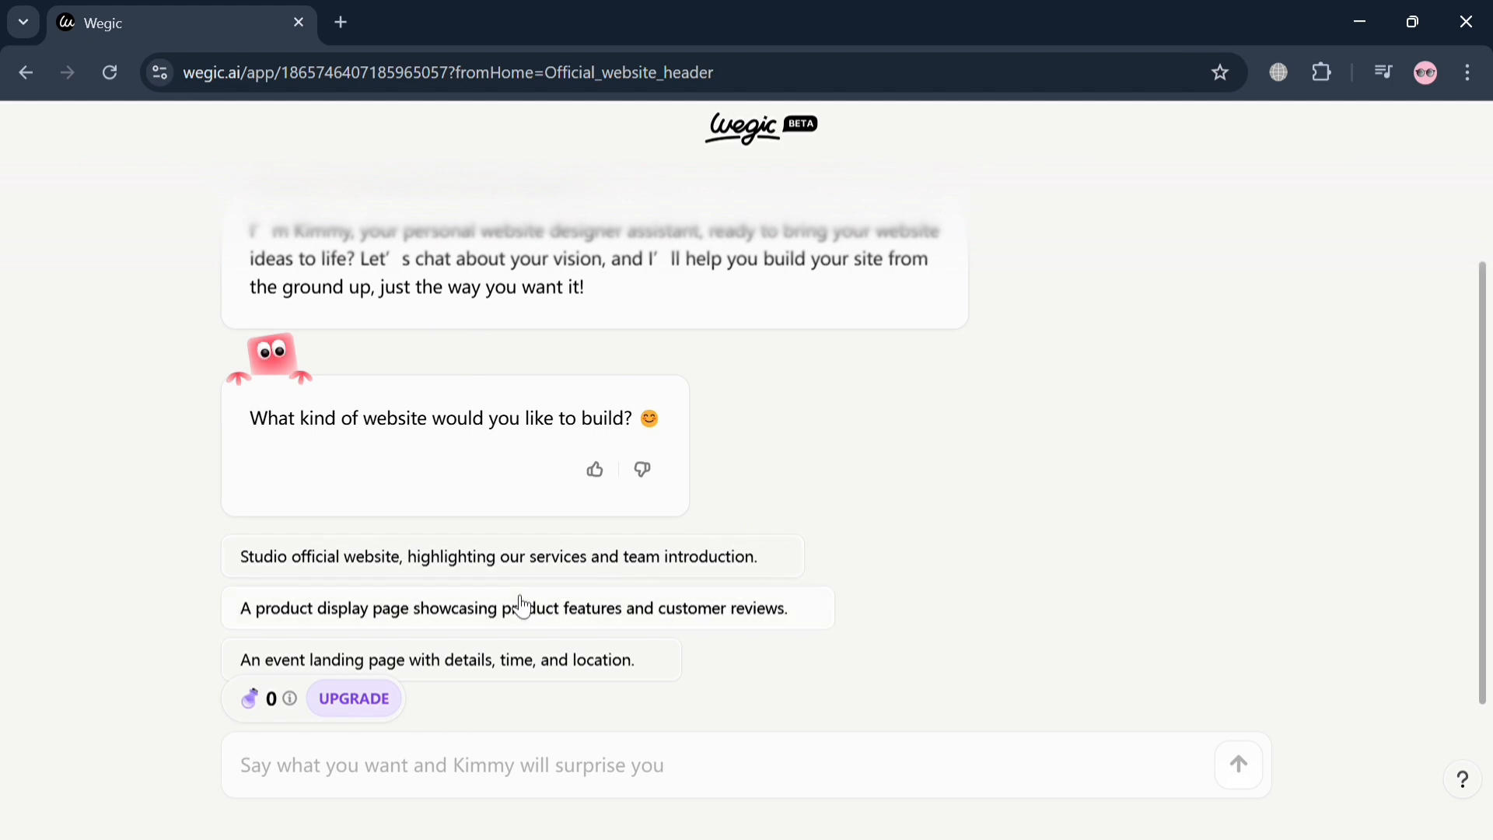
{"action": "left_click", "coordinate": [437, 674]}
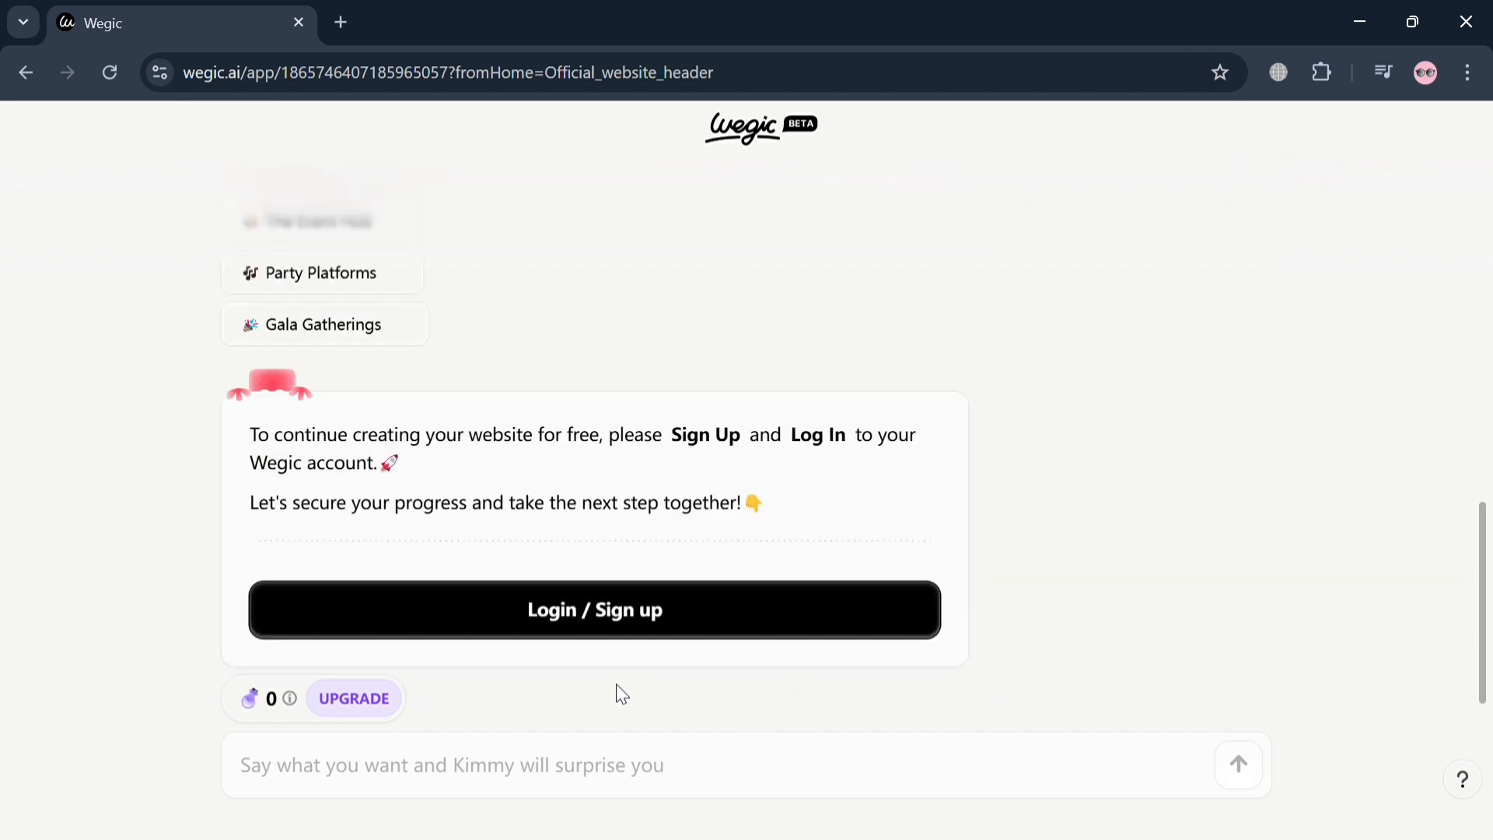
- Log in to Wegic with a Google account to continue creating the website
{"action": "scroll", "coordinate": [607, 402], "scroll_direction": "up", "scroll_amount": 2}
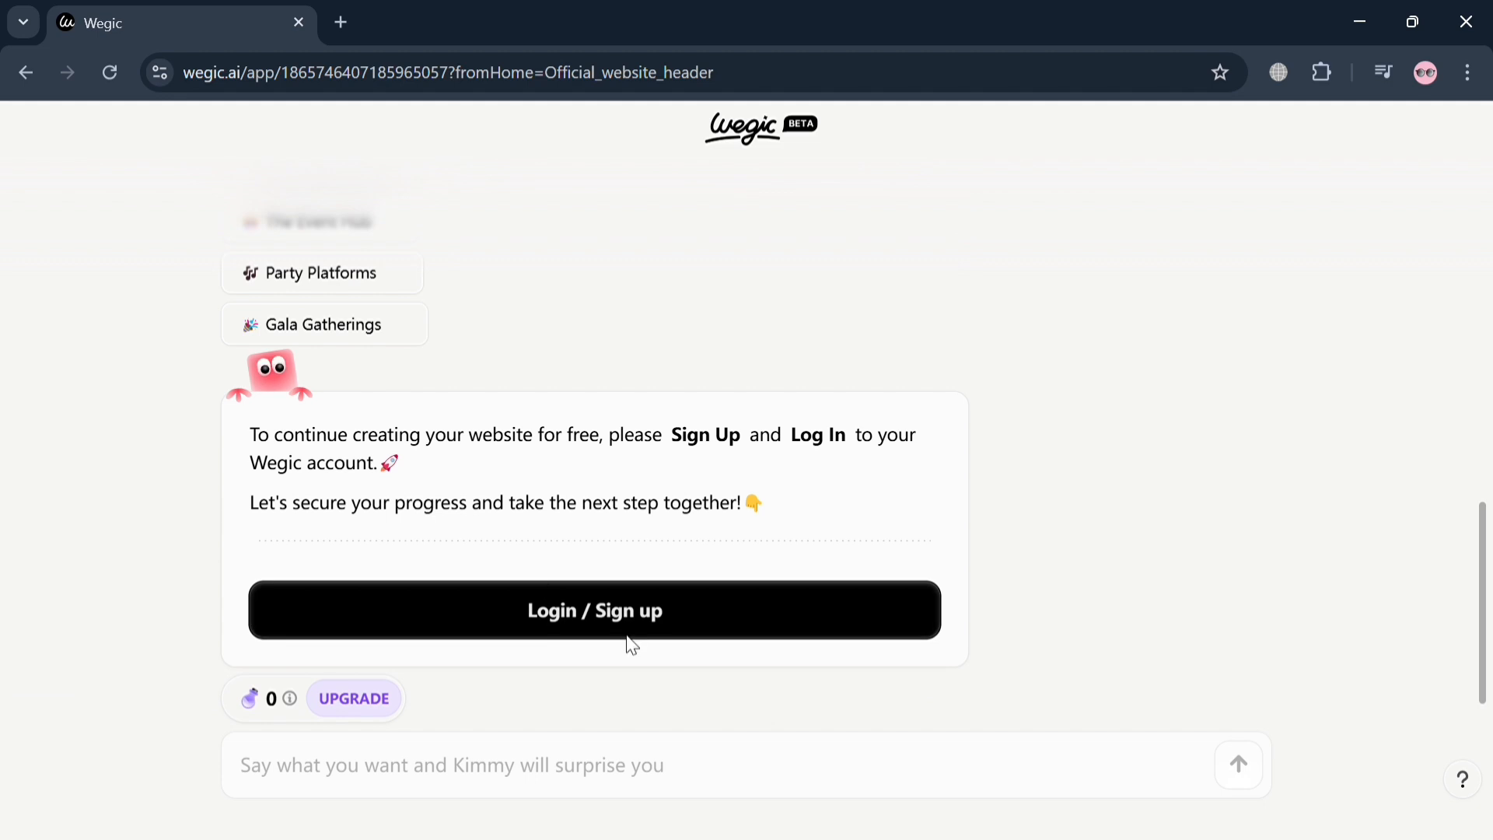
{"action": "left_click", "coordinate": [629, 620]}
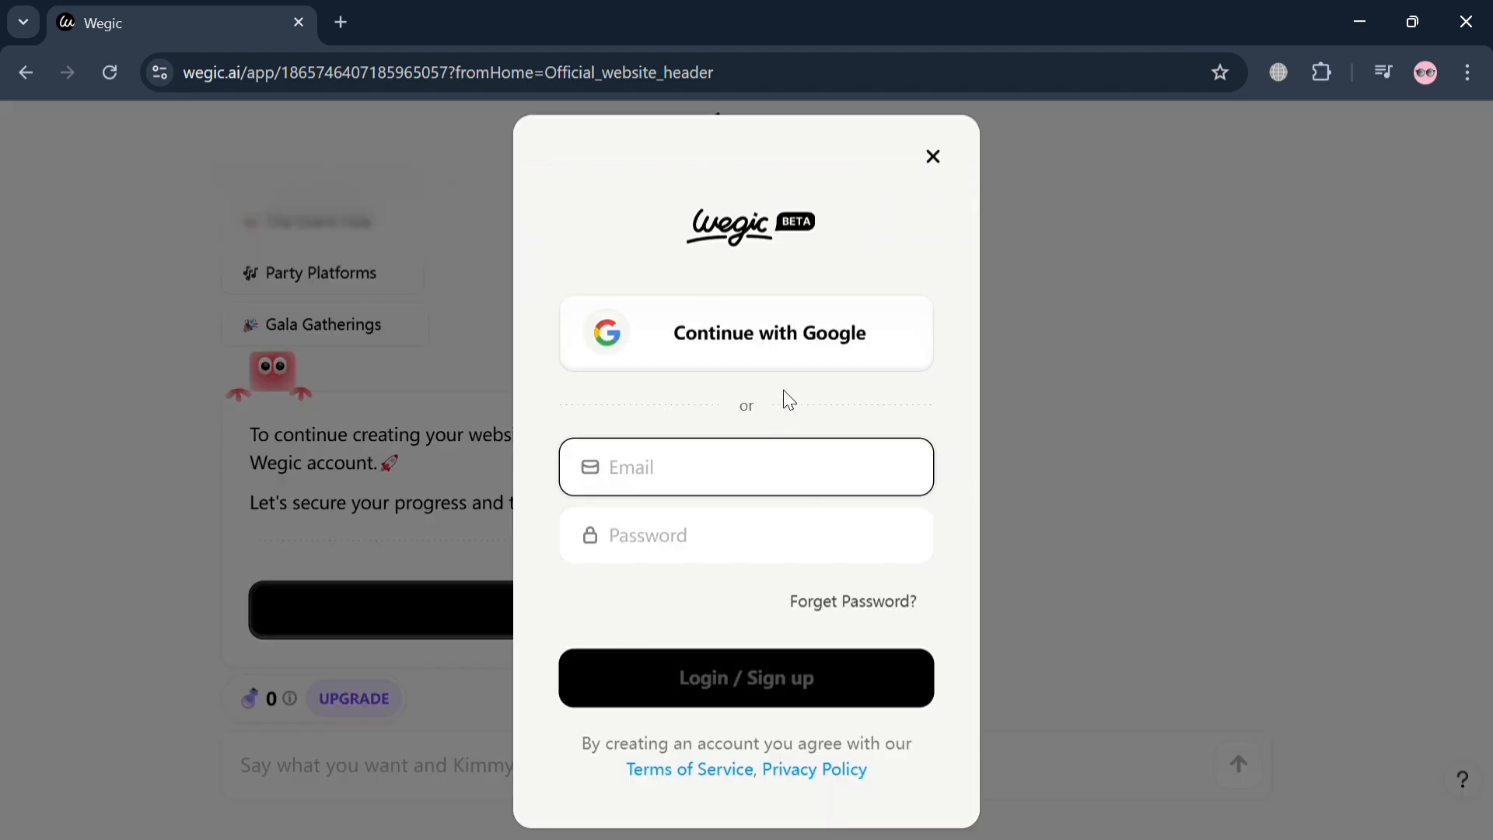
{"action": "left_click", "coordinate": [782, 352]}
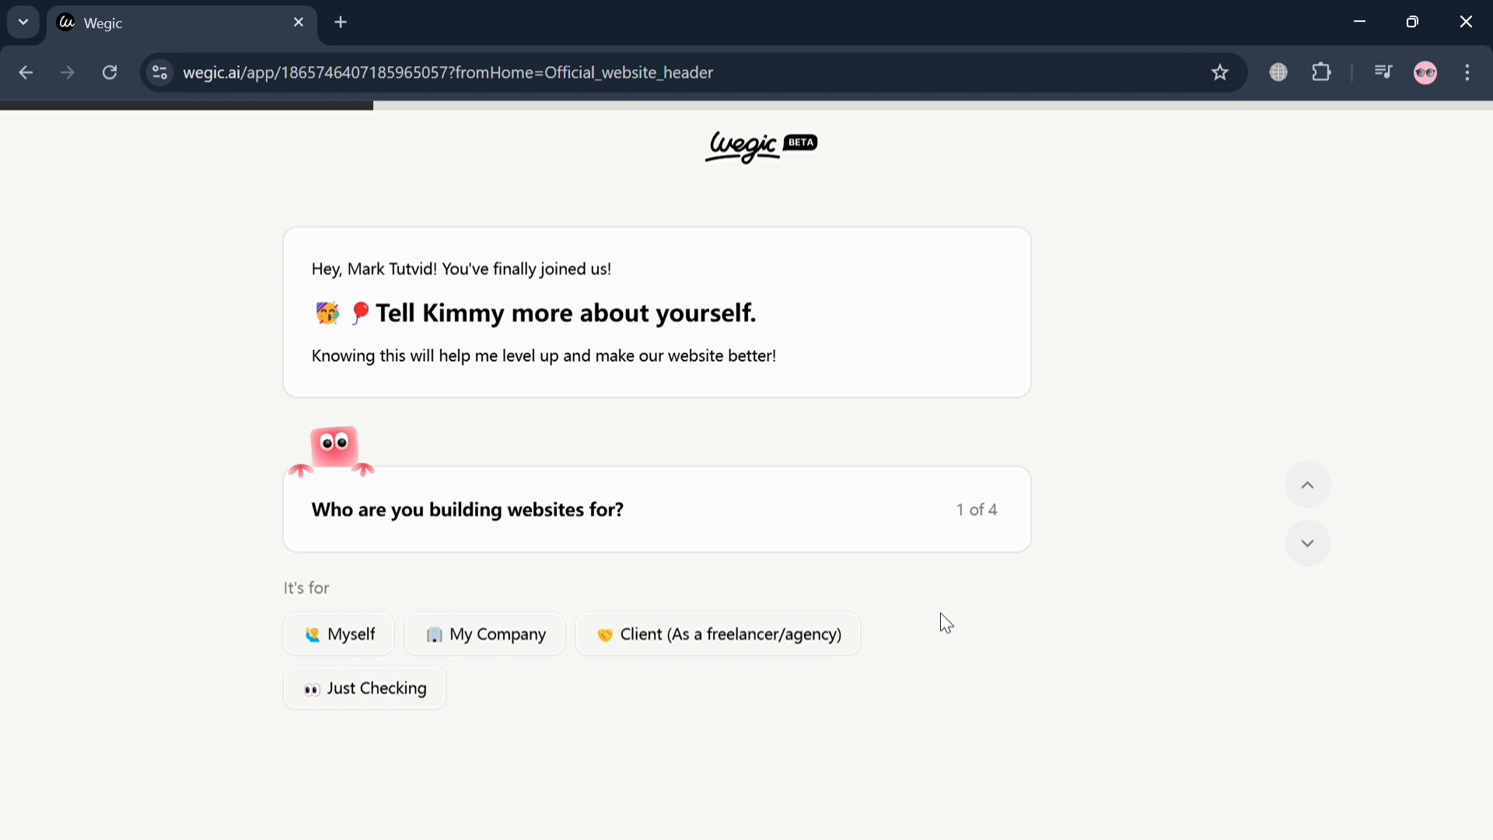
- Answer the onboarding questions with Myself, Design, Team Manager and No, I never have, and continue to website creation
{"action": "left_click", "coordinate": [361, 650]}
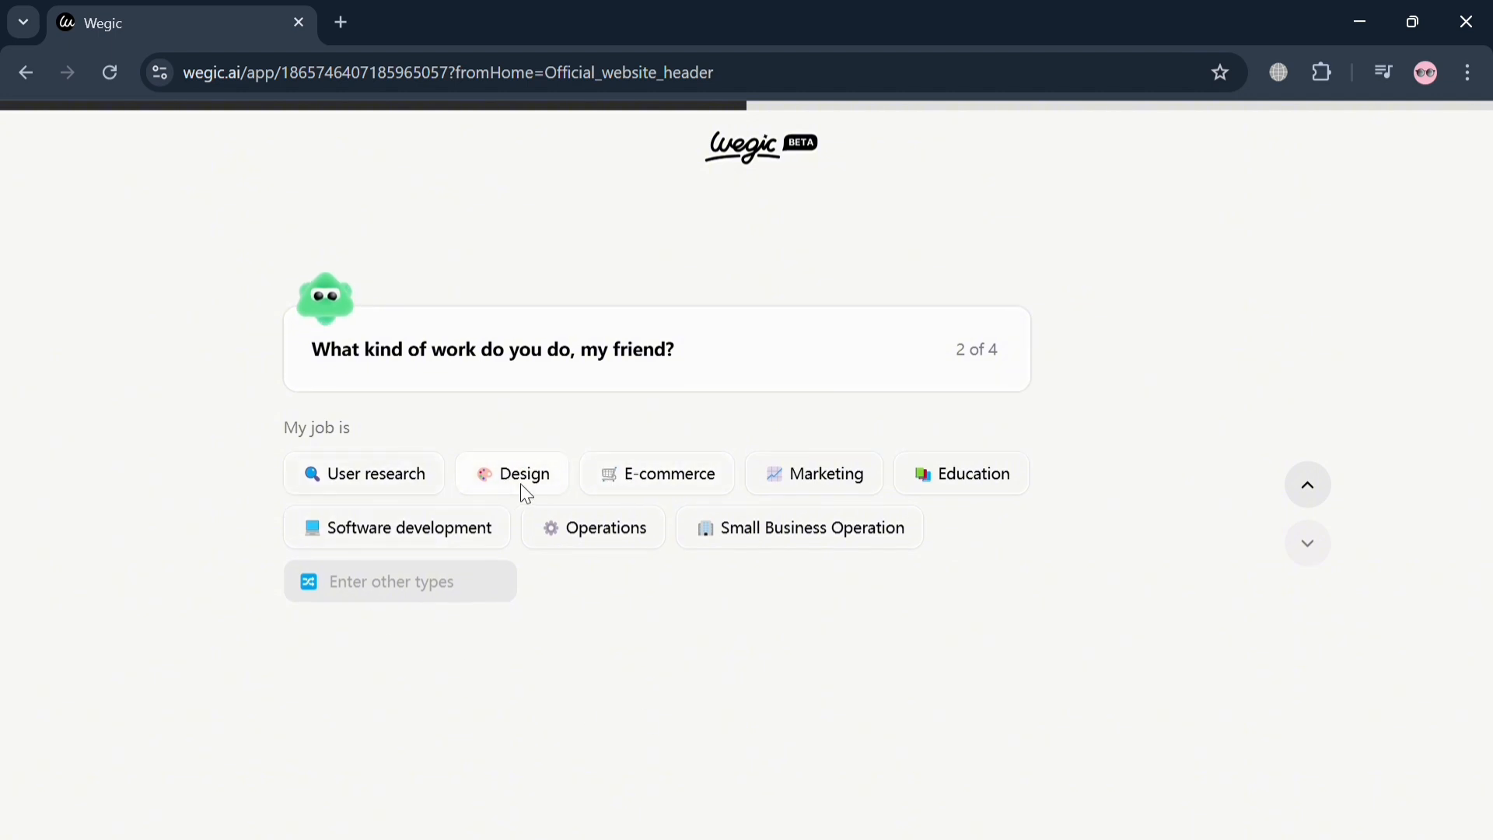
{"action": "left_click", "coordinate": [554, 490]}
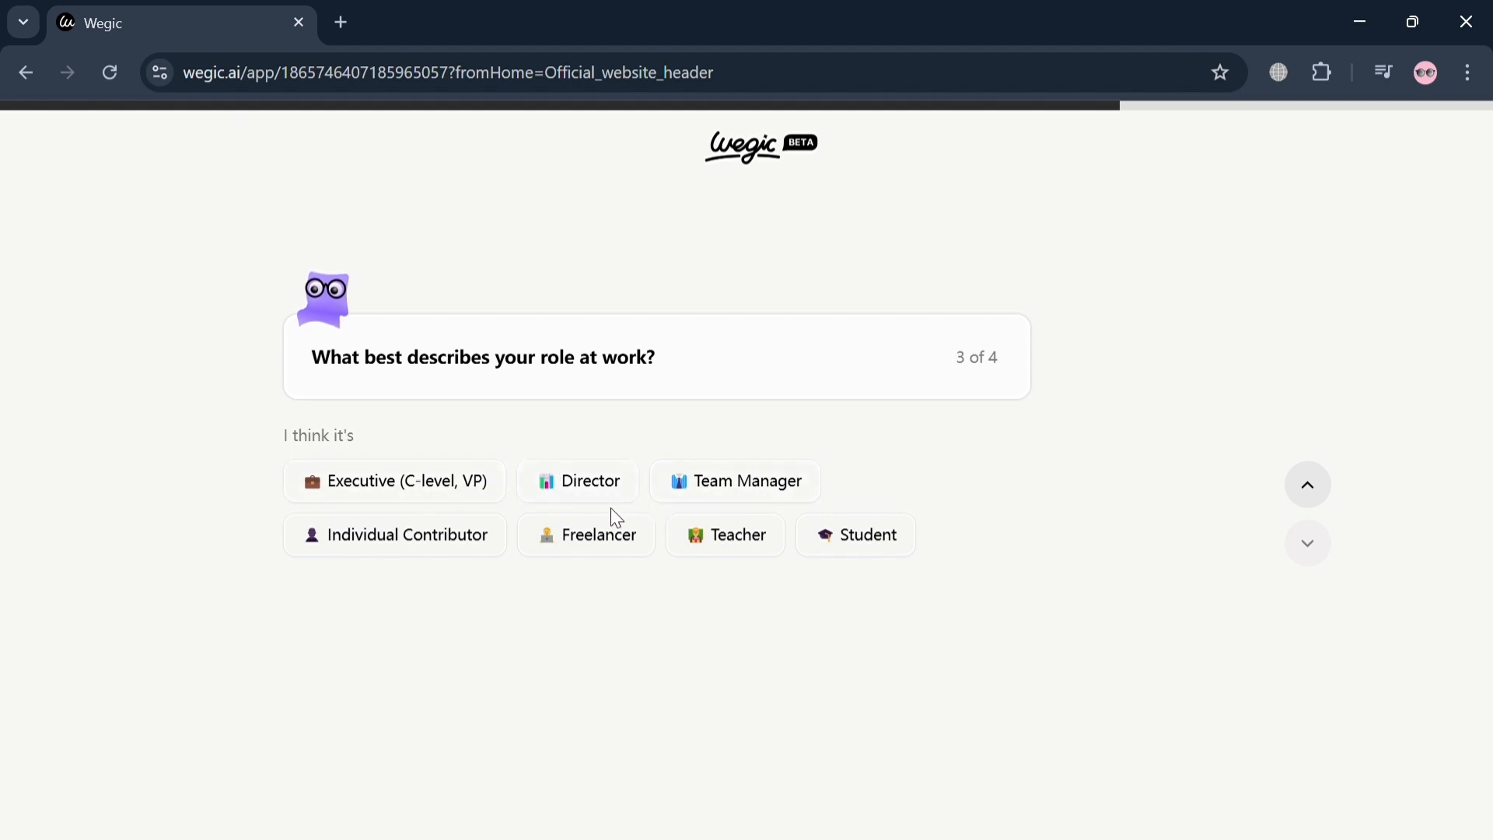
{"action": "left_click", "coordinate": [693, 495]}
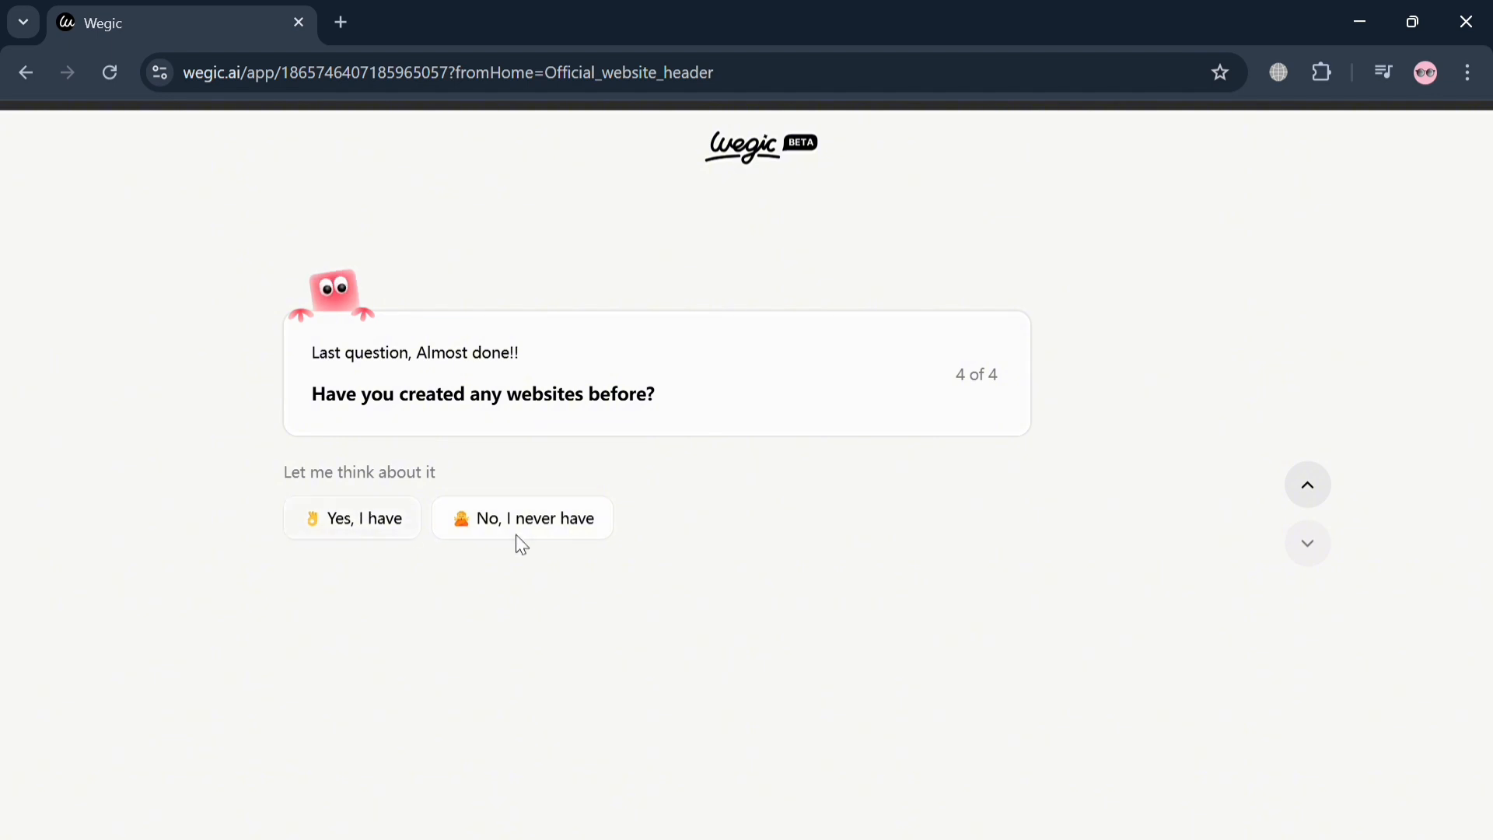
{"action": "left_click", "coordinate": [519, 543]}
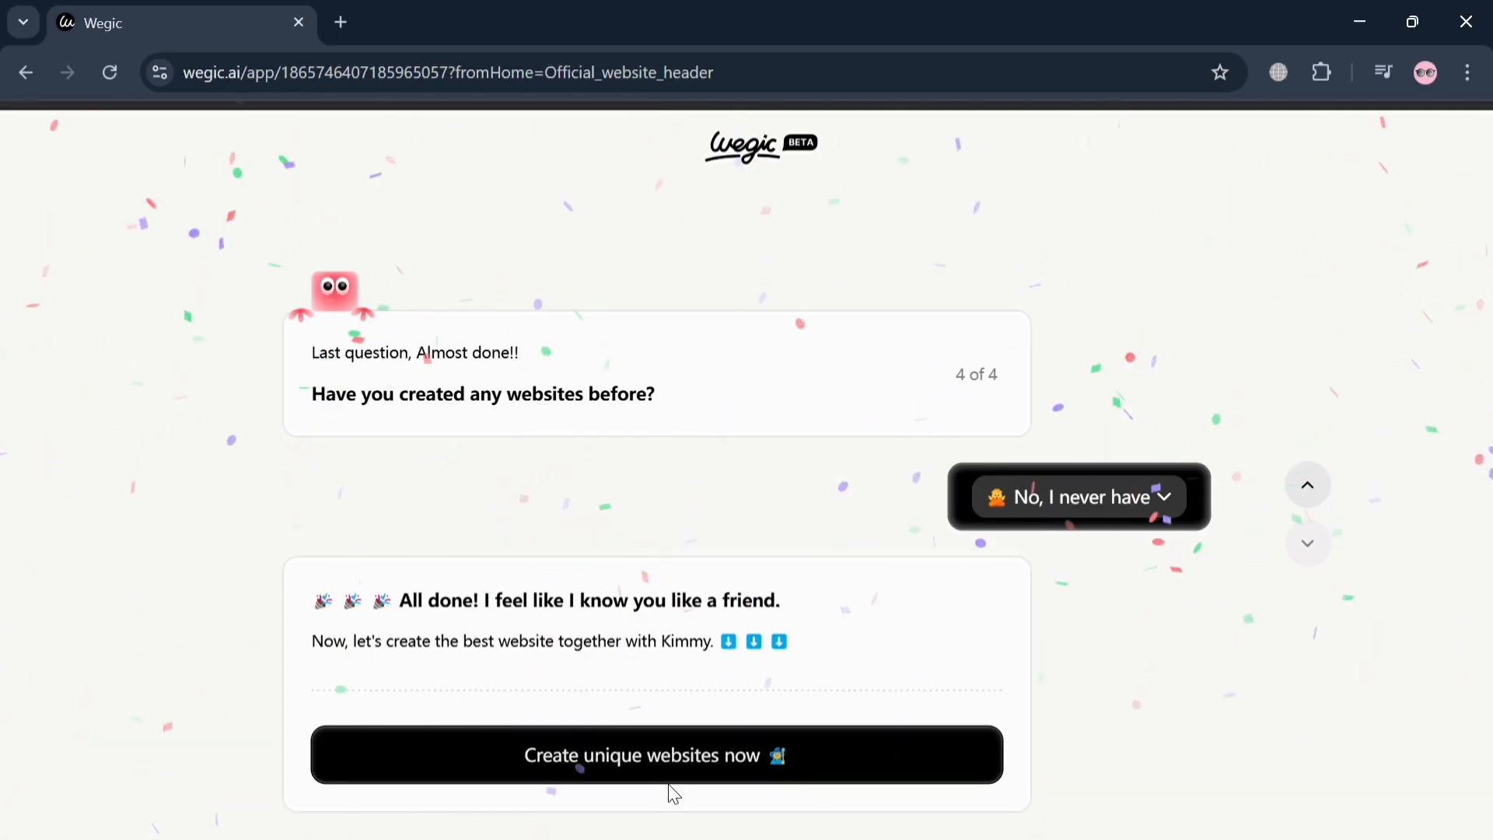
{"action": "left_click", "coordinate": [670, 755]}
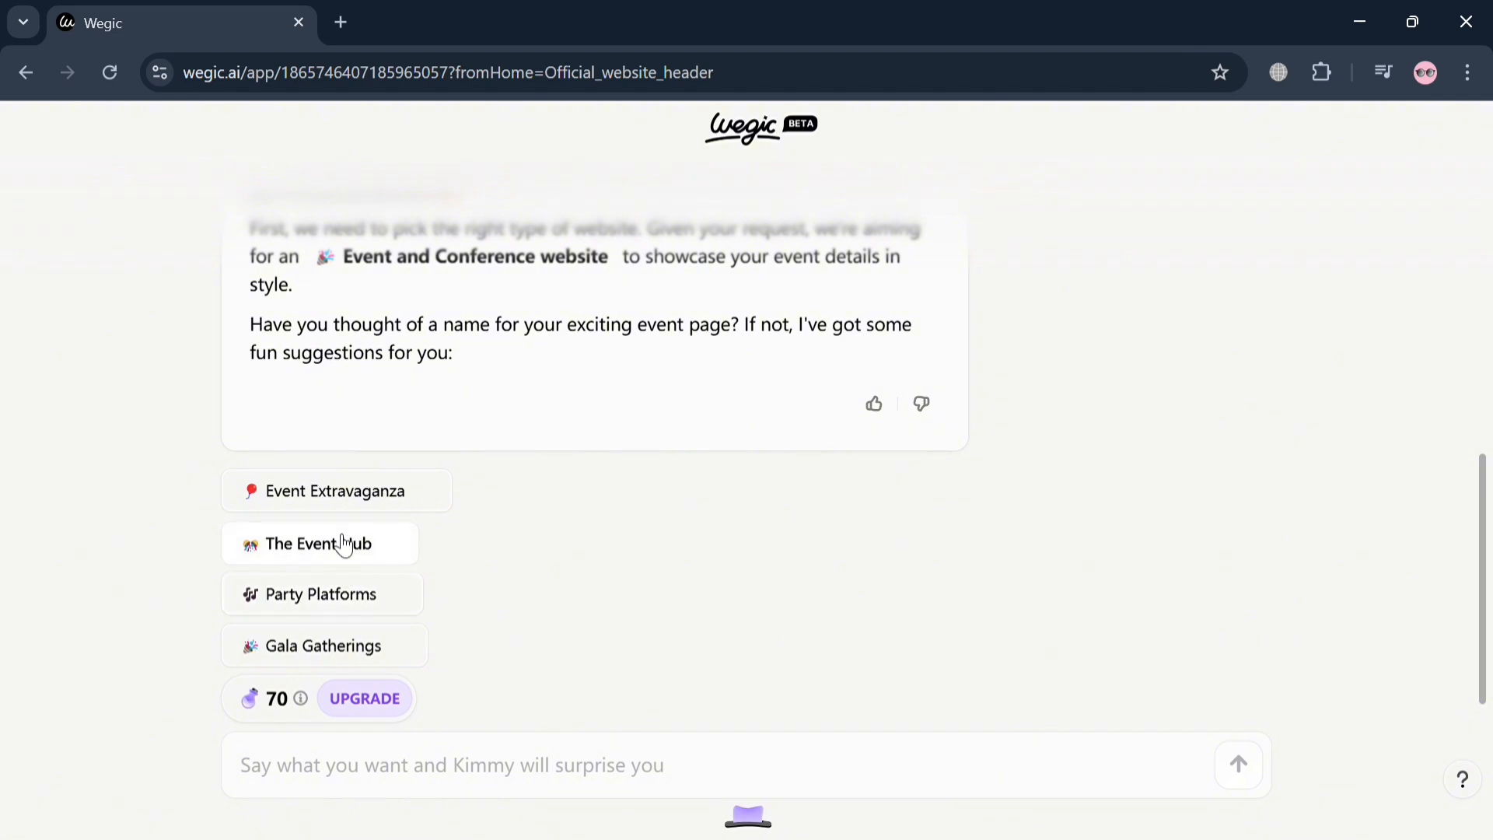
- Name the website The Event Hub, choose English as its language, and approve the proposed website plan
{"action": "left_click", "coordinate": [343, 543]}
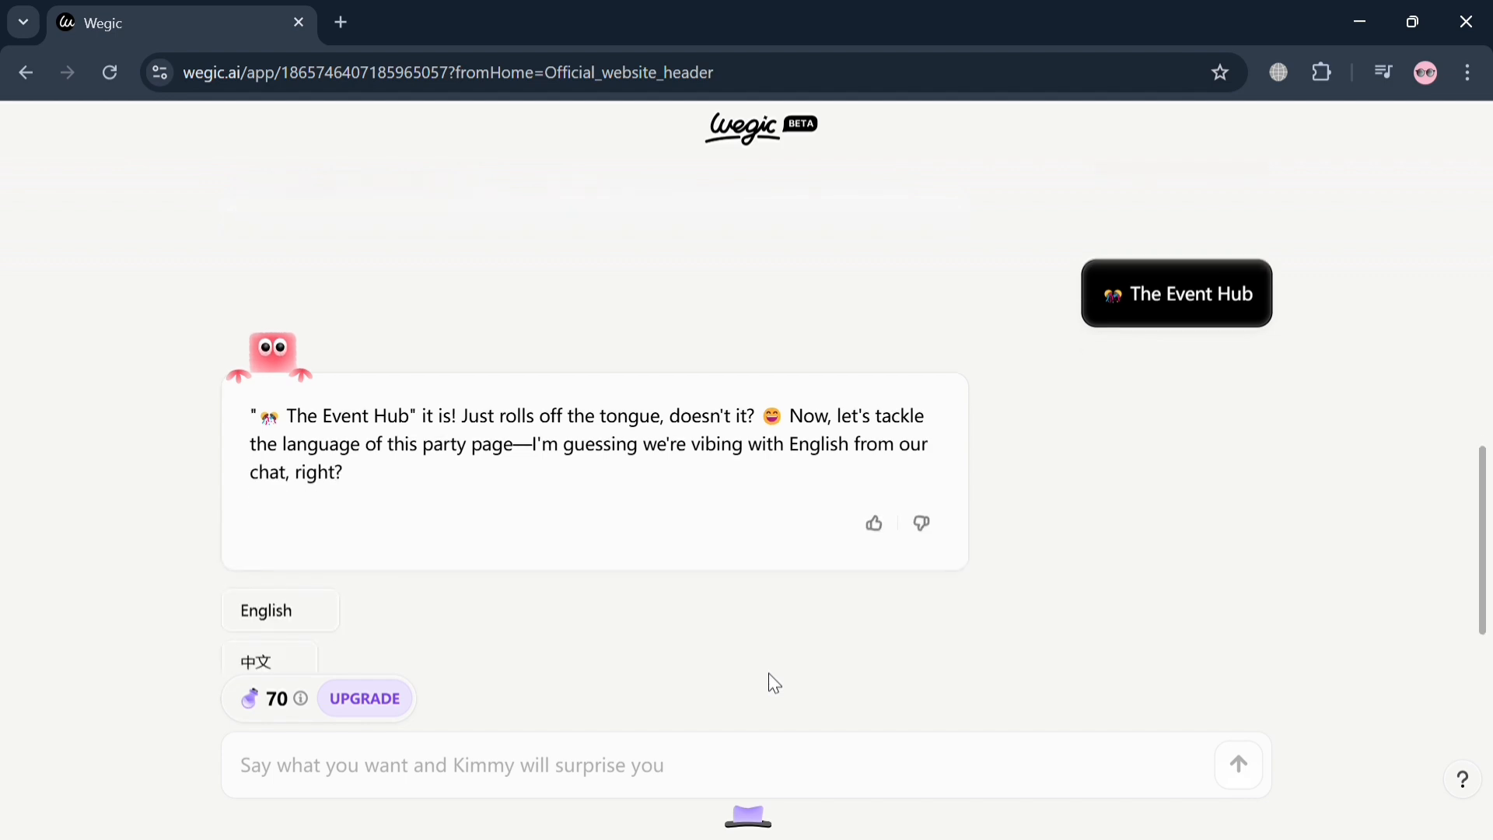
{"action": "left_click", "coordinate": [290, 426]}
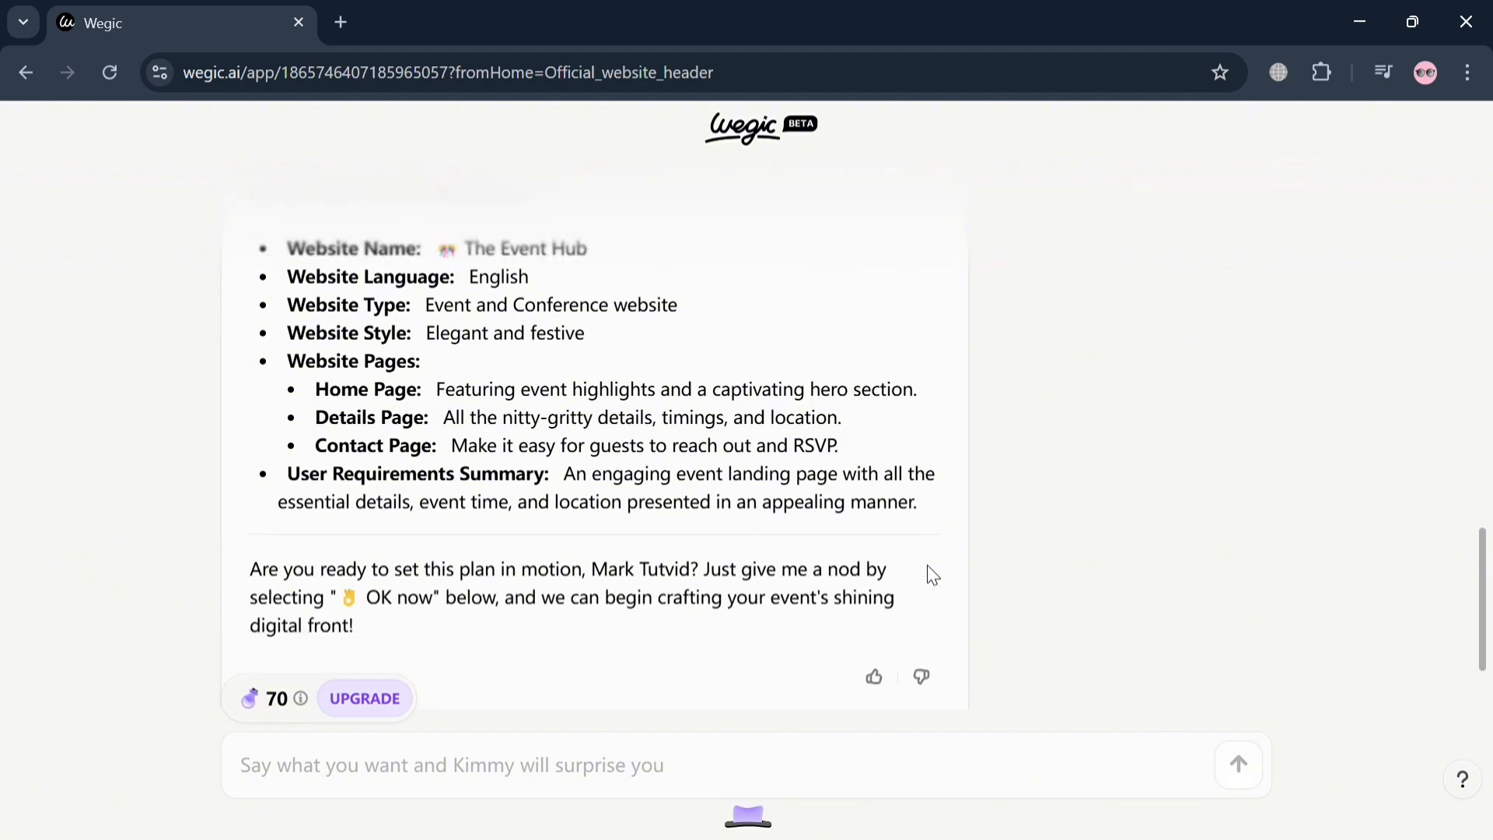
{"action": "left_click", "coordinate": [320, 649]}
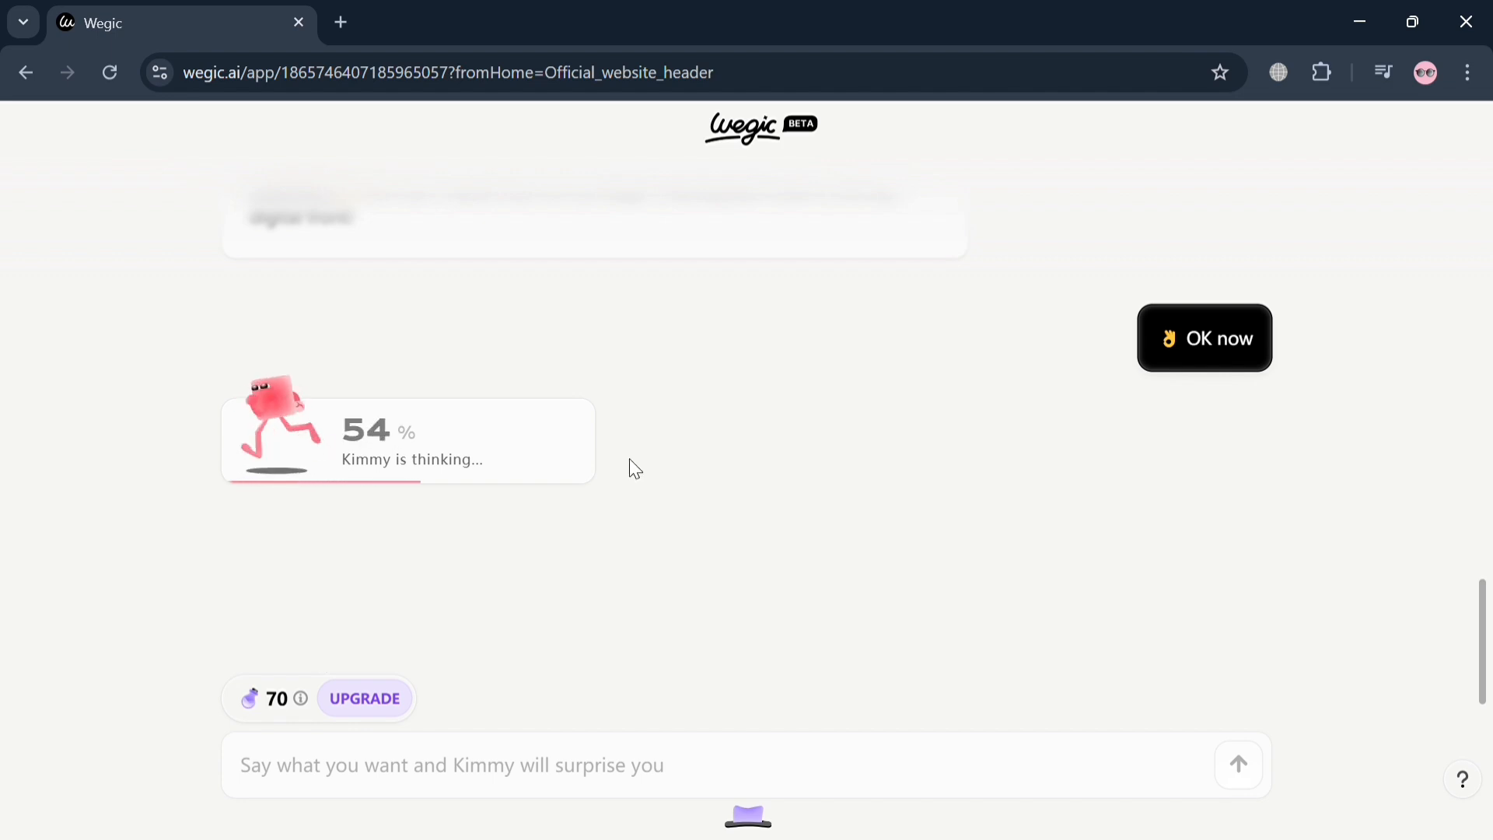
{"action": "scroll", "coordinate": [748, 420], "scroll_direction": "up", "scroll_amount": 5}
{"action": "scroll", "coordinate": [742, 419], "scroll_direction": "up", "scroll_amount": 3}
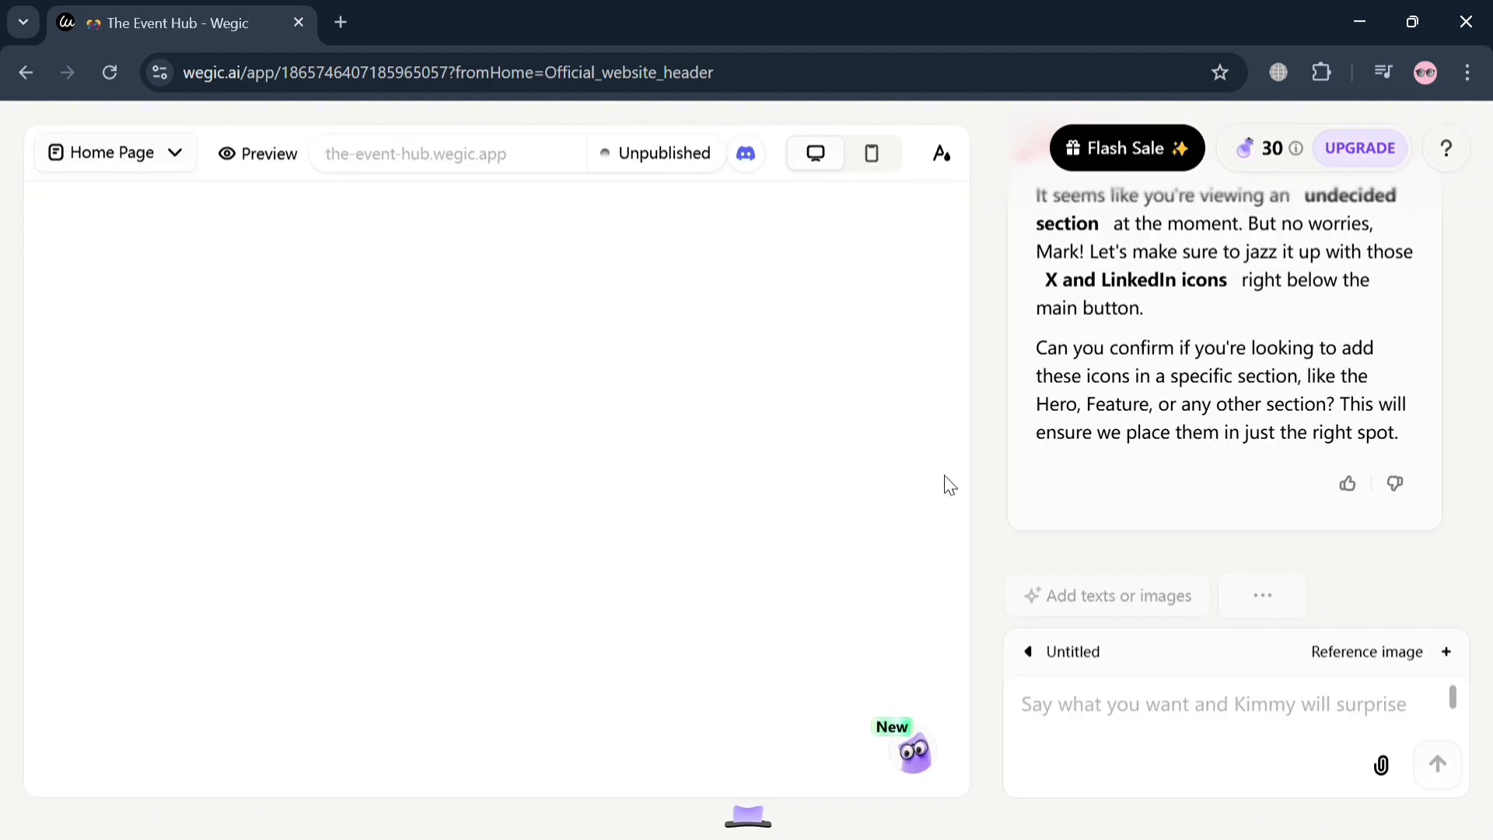
- Check the list of pages in the generated site and close it again
{"action": "left_click", "coordinate": [156, 162]}
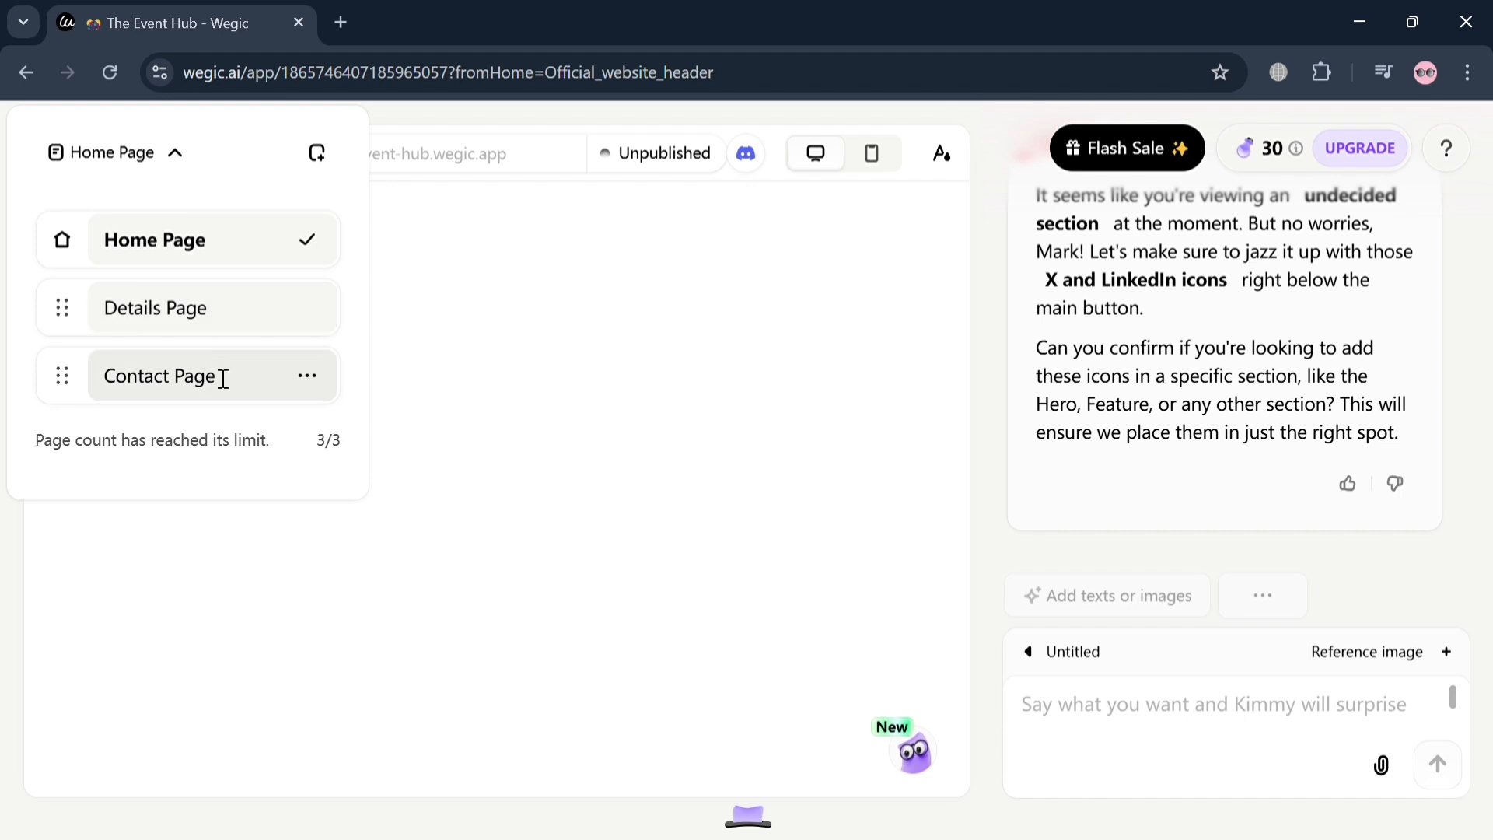
{"action": "left_click", "coordinate": [482, 404]}
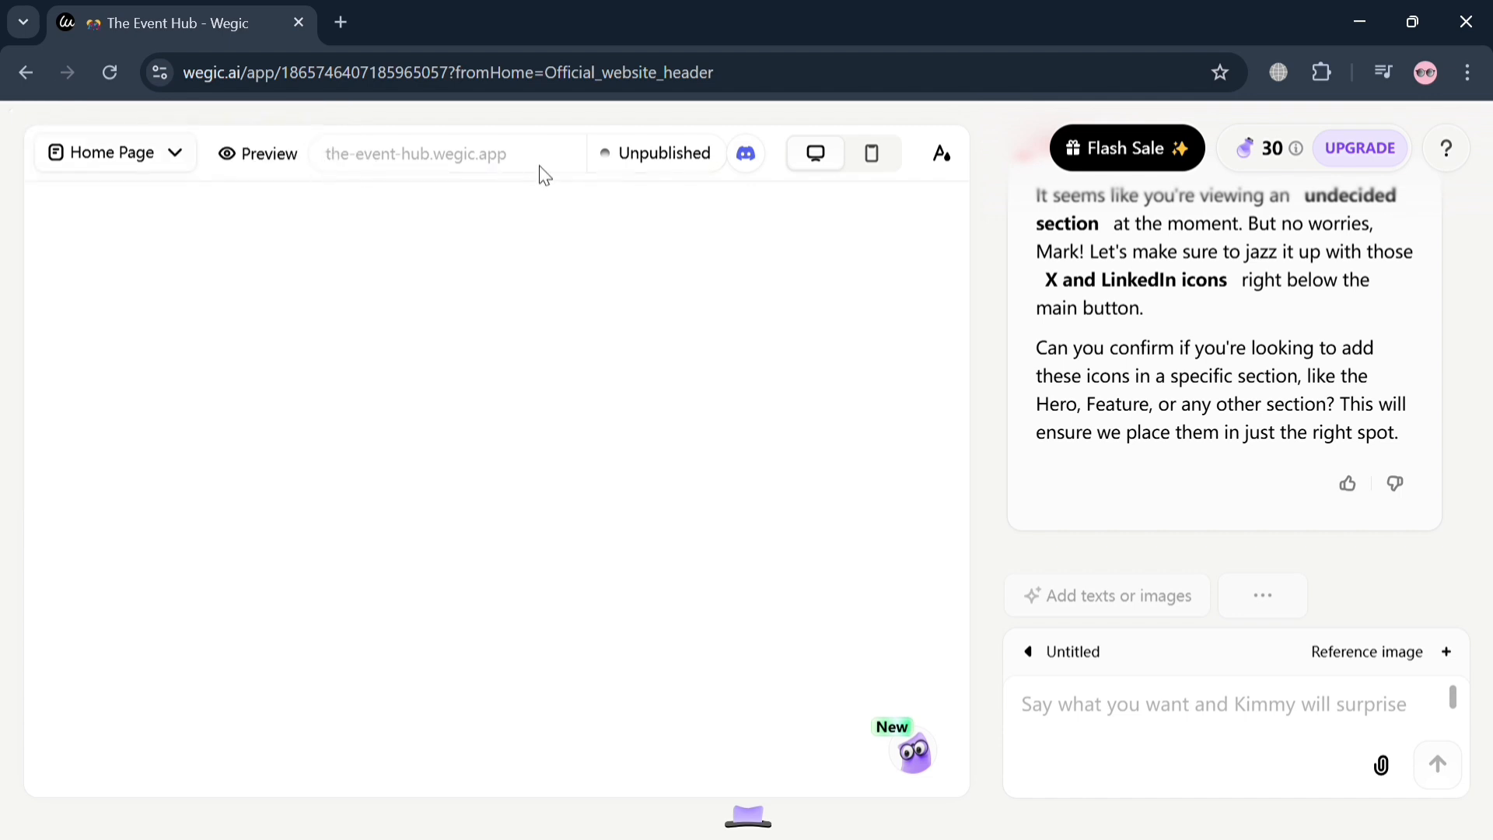
{"action": "left_click", "coordinate": [869, 166]}
- Set the website's theme color to the blue preset #3b82f6 and close the theme settings
{"action": "left_click", "coordinate": [940, 152]}
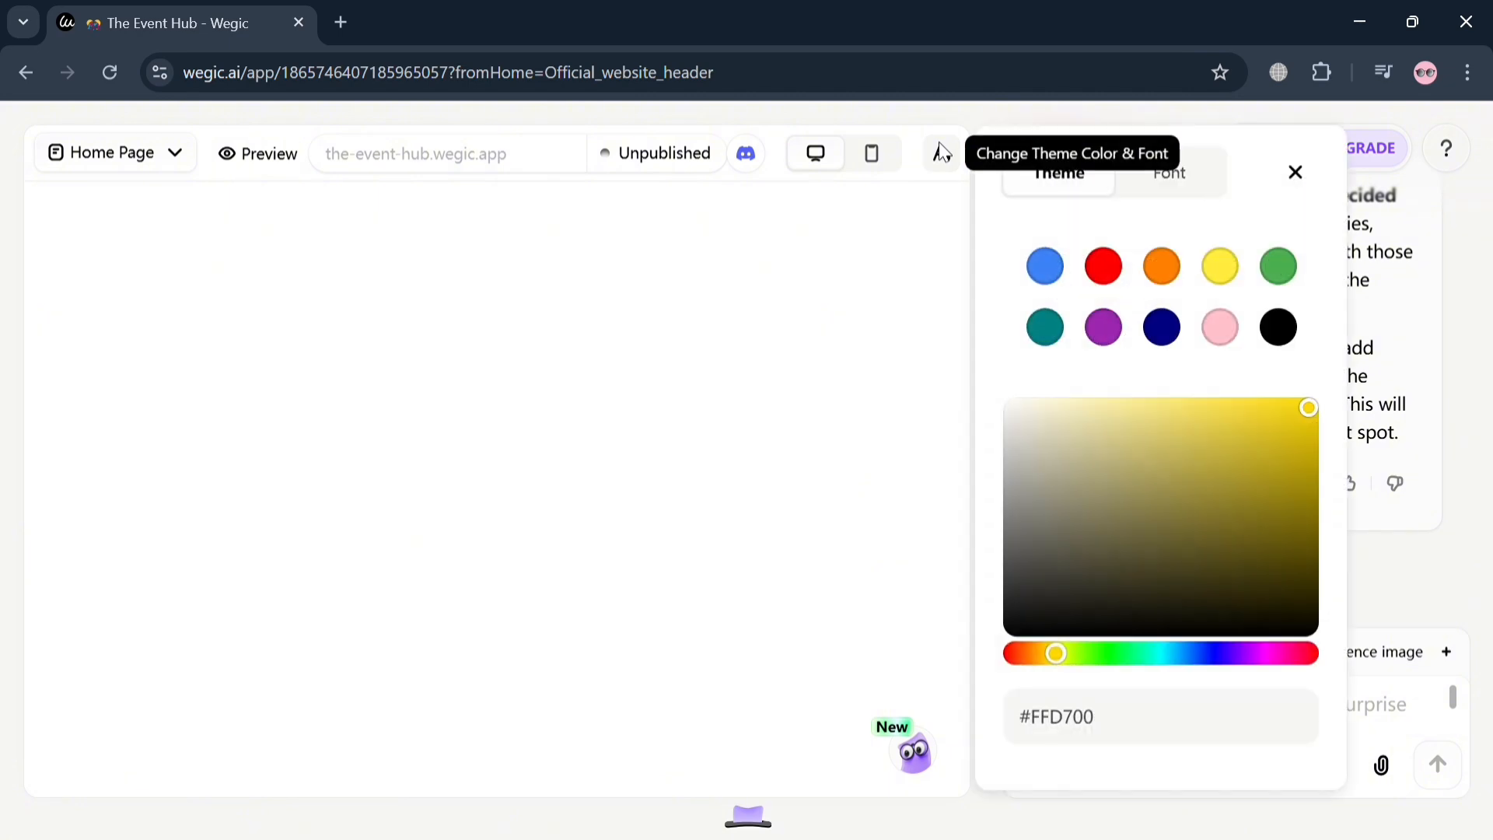
{"action": "left_click", "coordinate": [1131, 277]}
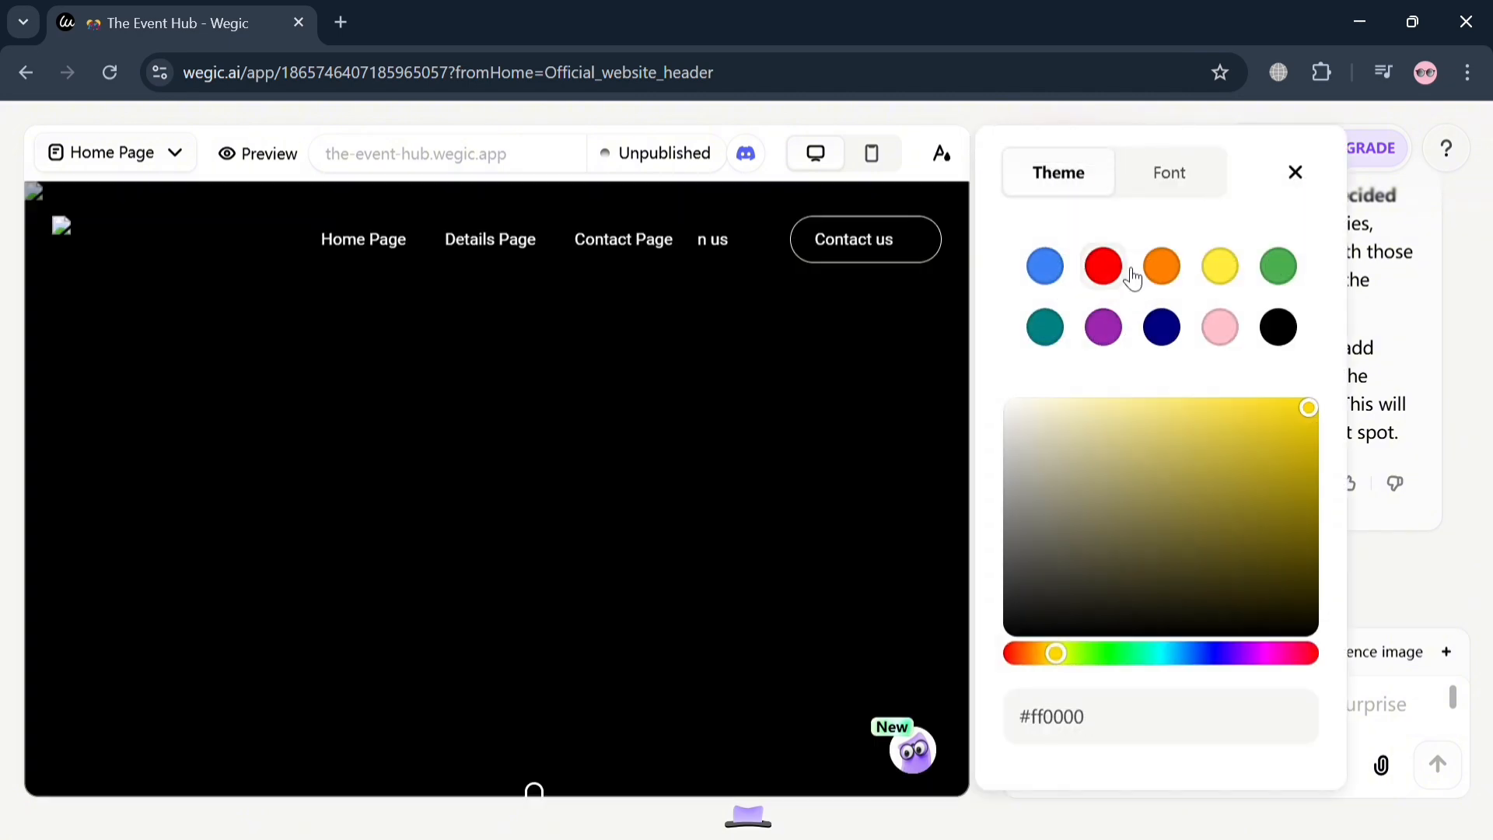
{"action": "left_click", "coordinate": [1067, 278]}
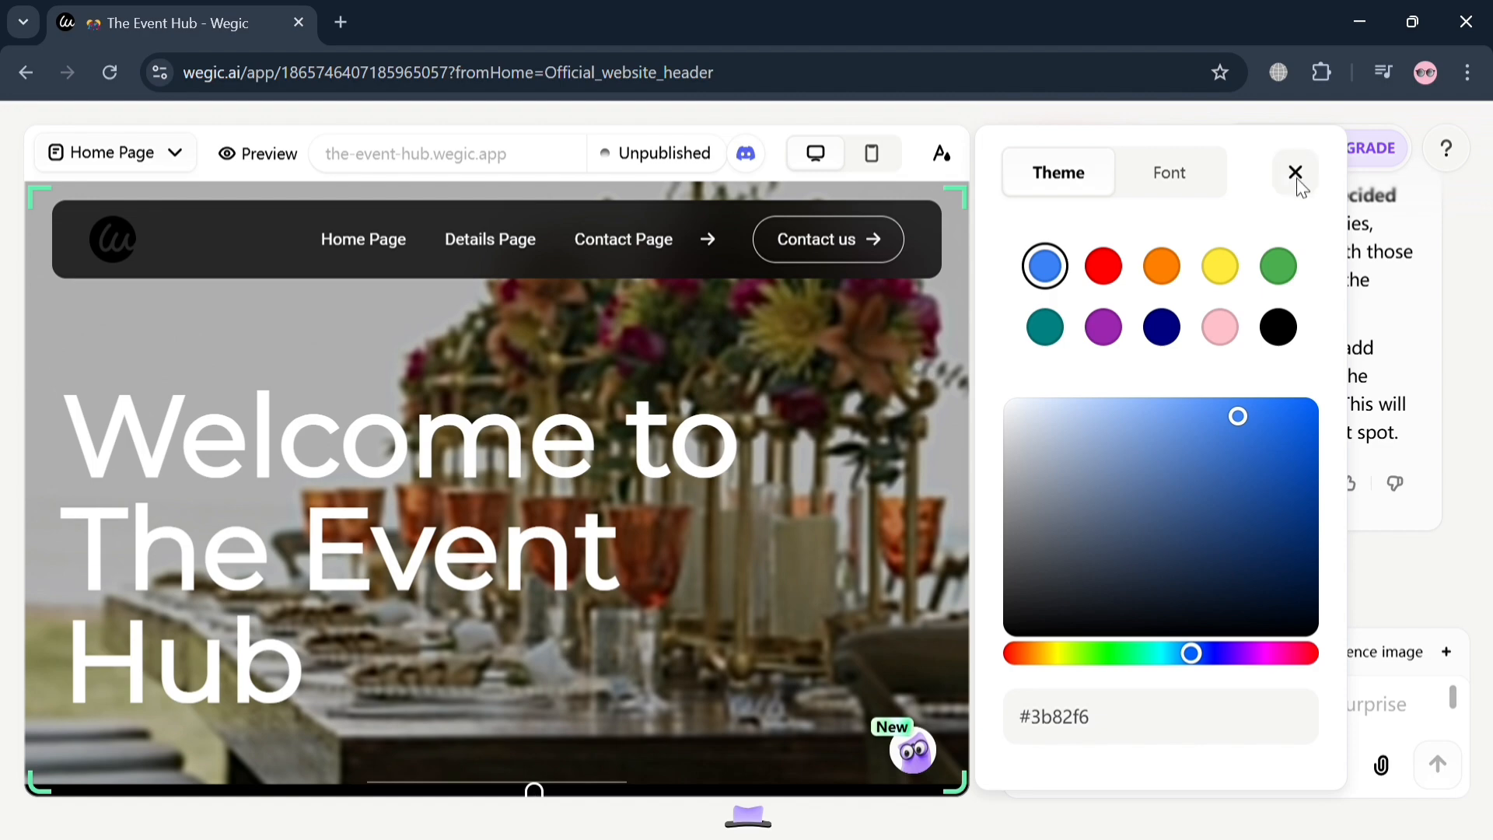
{"action": "left_click", "coordinate": [1296, 172]}
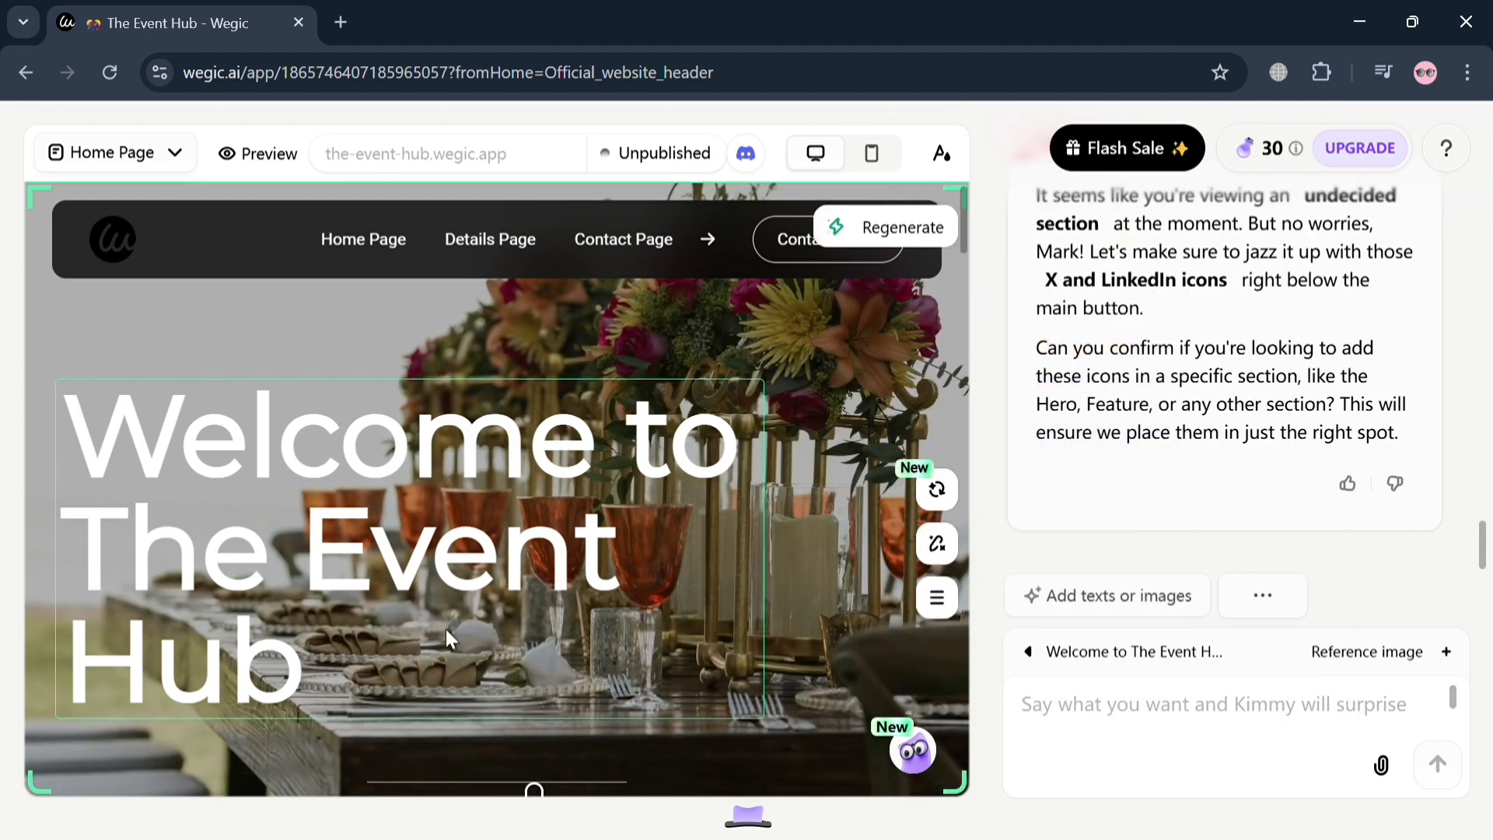
- Replace the home page's main heading with "Fabulous Event it is..."
{"action": "scroll", "coordinate": [445, 628], "scroll_direction": "down", "scroll_amount": 5}
{"action": "scroll", "coordinate": [445, 628], "scroll_direction": "up", "scroll_amount": 6}
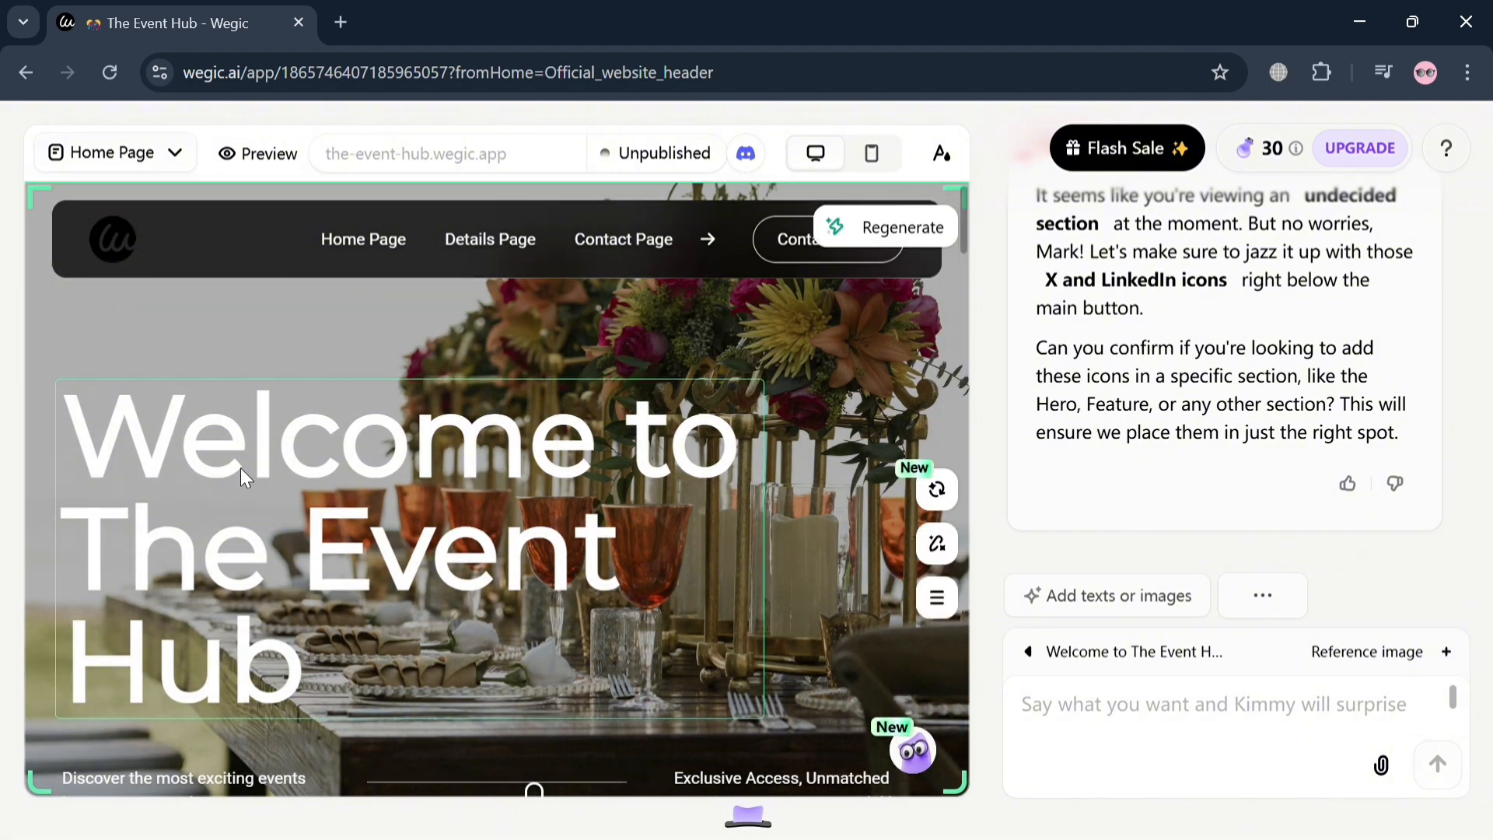
{"action": "triple_click", "coordinate": [241, 468]}
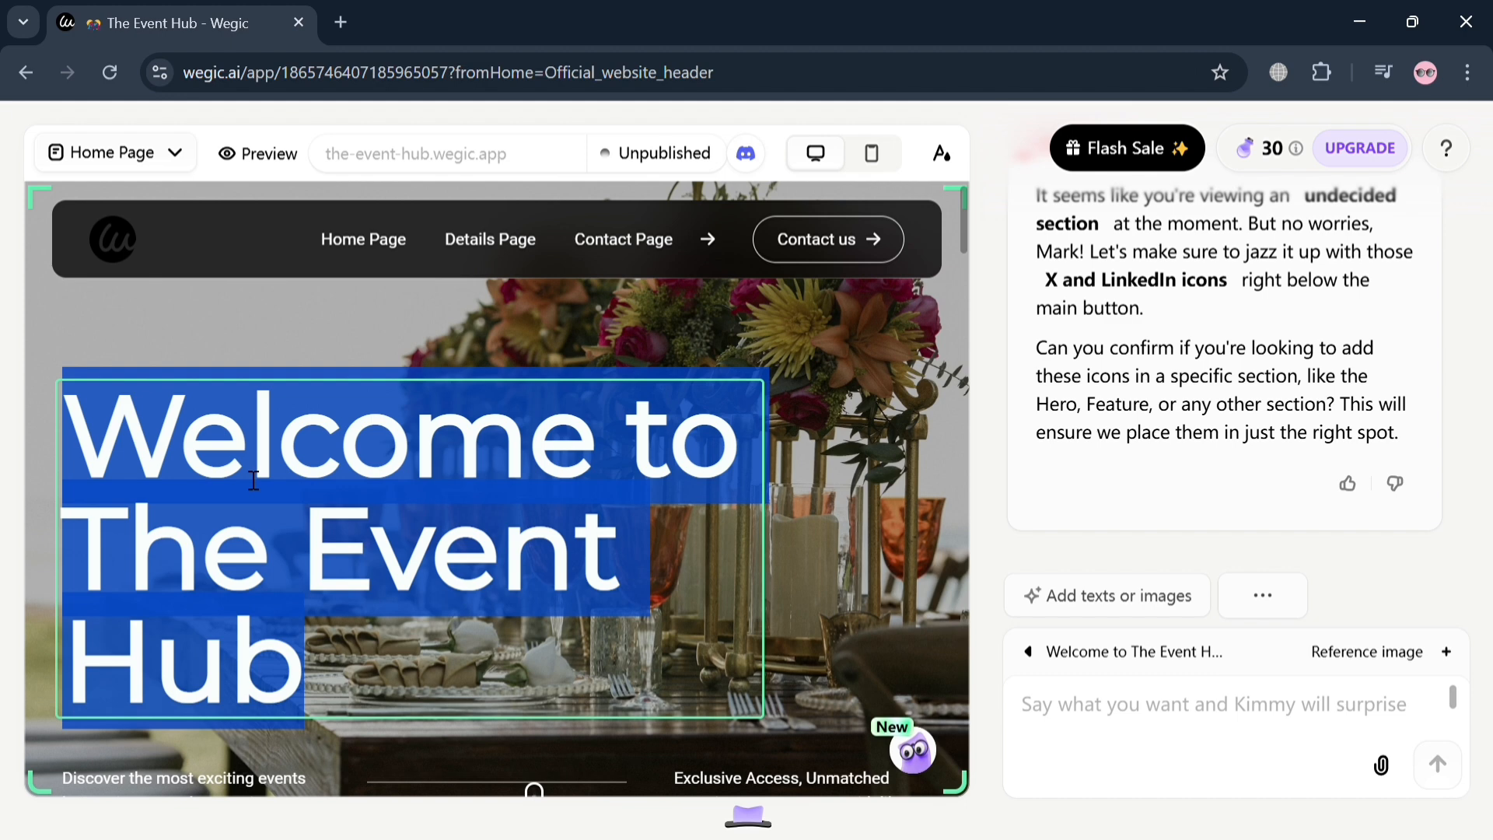
{"action": "type", "text": "Fabulous"}
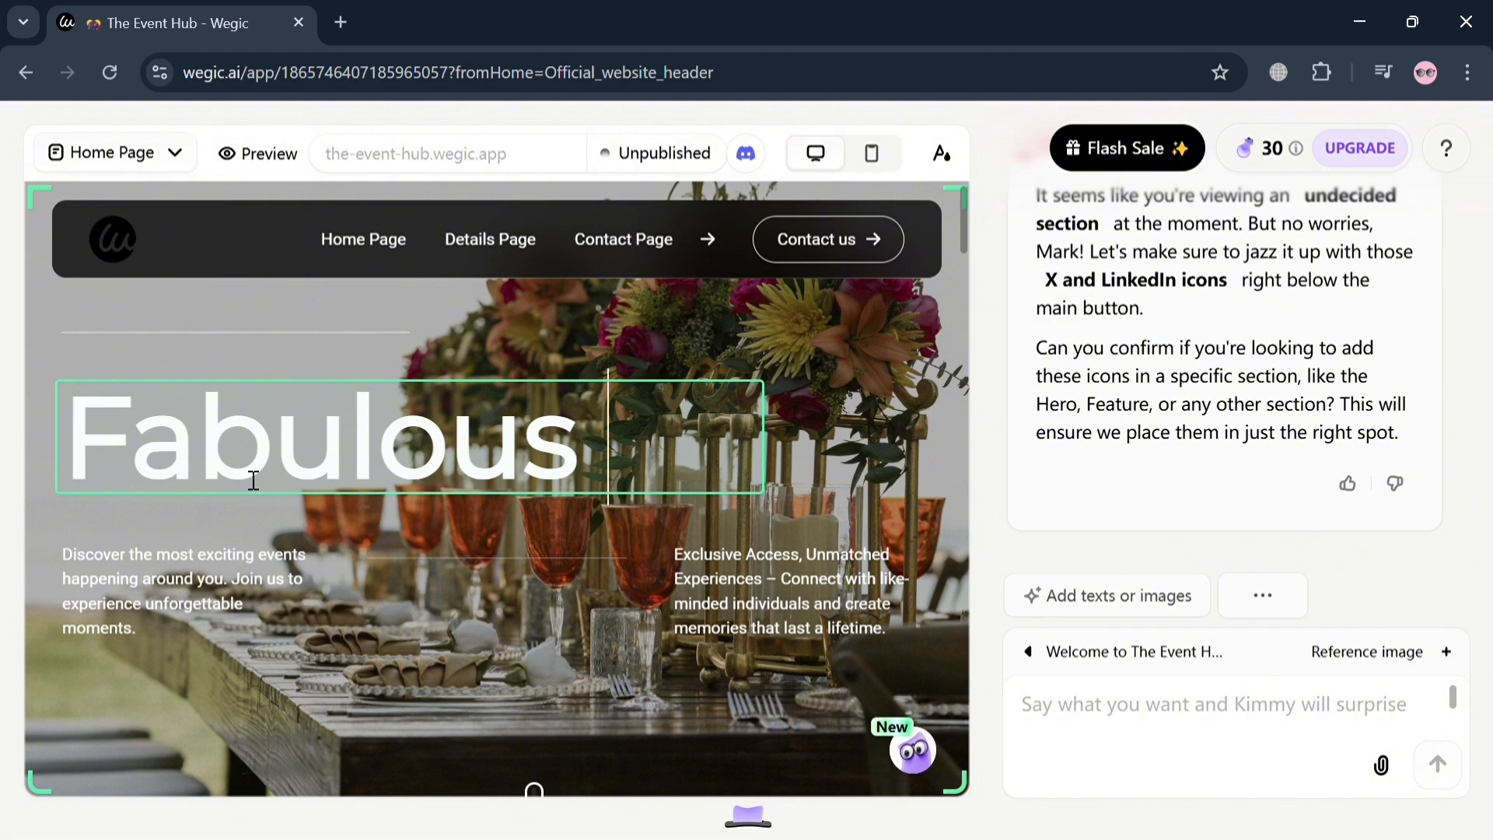
{"action": "type", "text": " Event"}
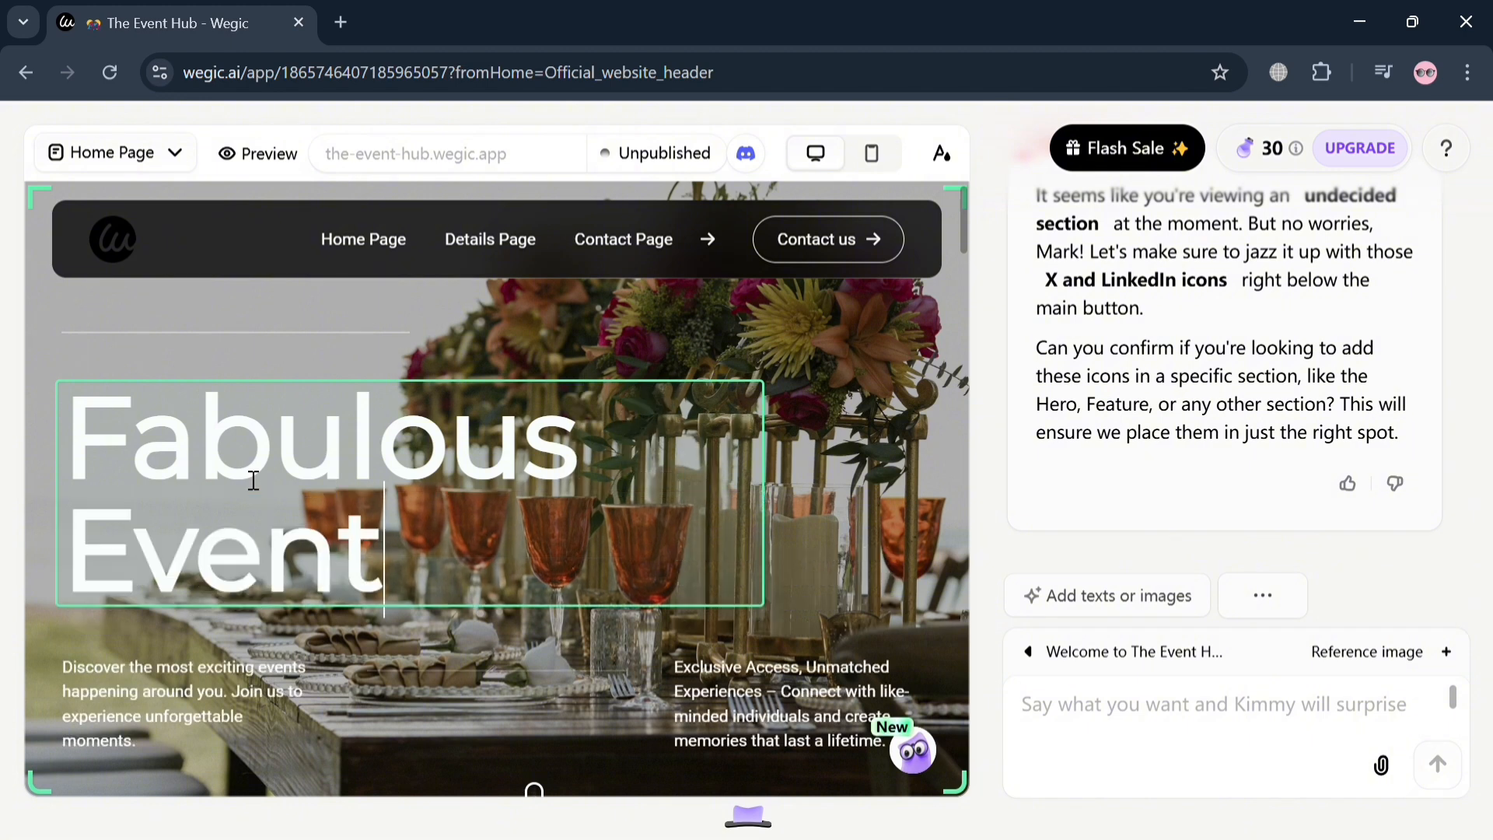
{"action": "type", "text": " it is"}
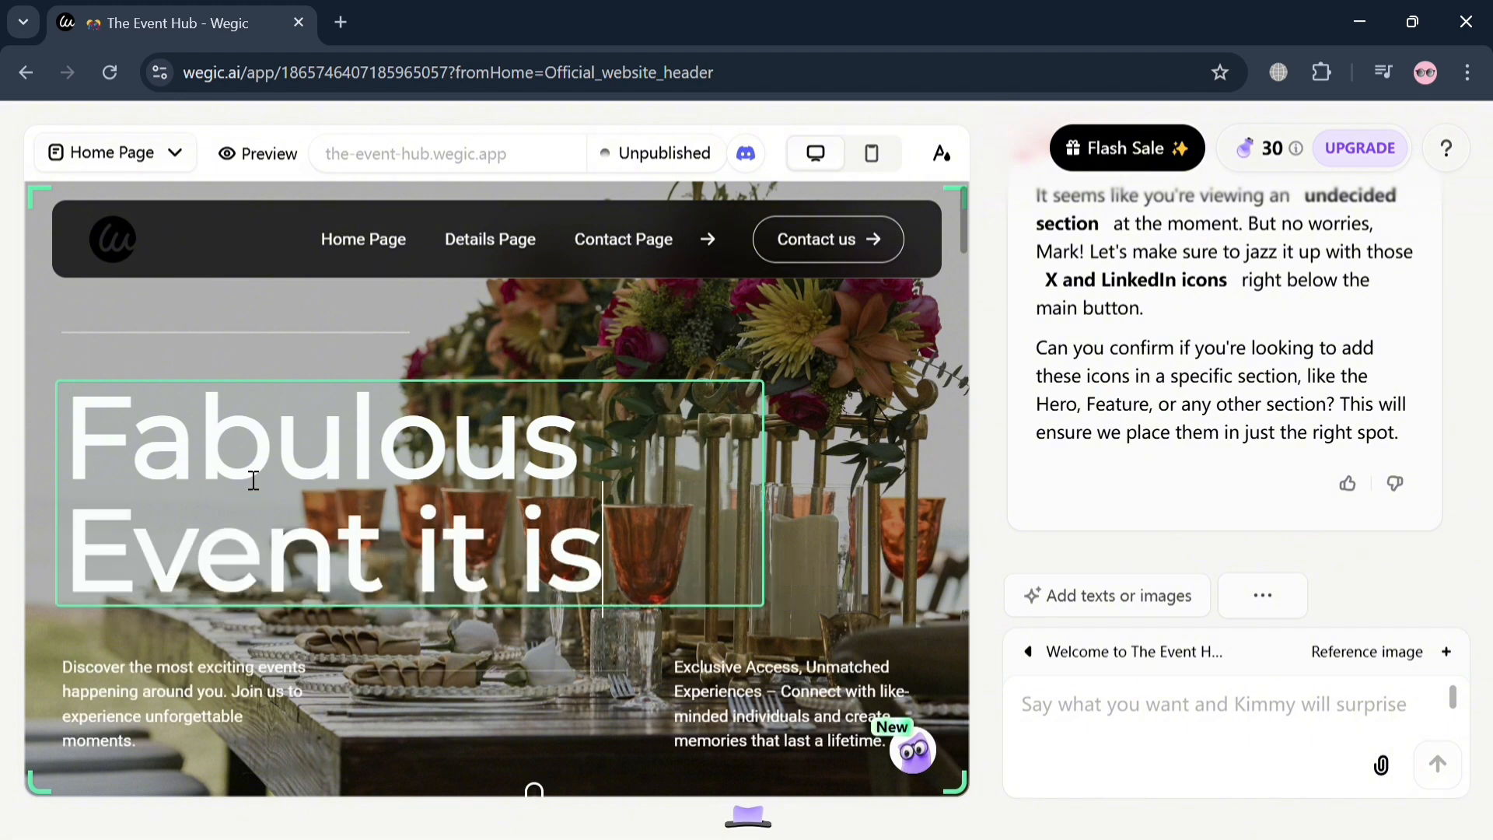
{"action": "type", "text": "..."}
{"action": "left_click", "coordinate": [874, 428]}
{"action": "scroll", "coordinate": [873, 428], "scroll_direction": "down", "scroll_amount": 3}
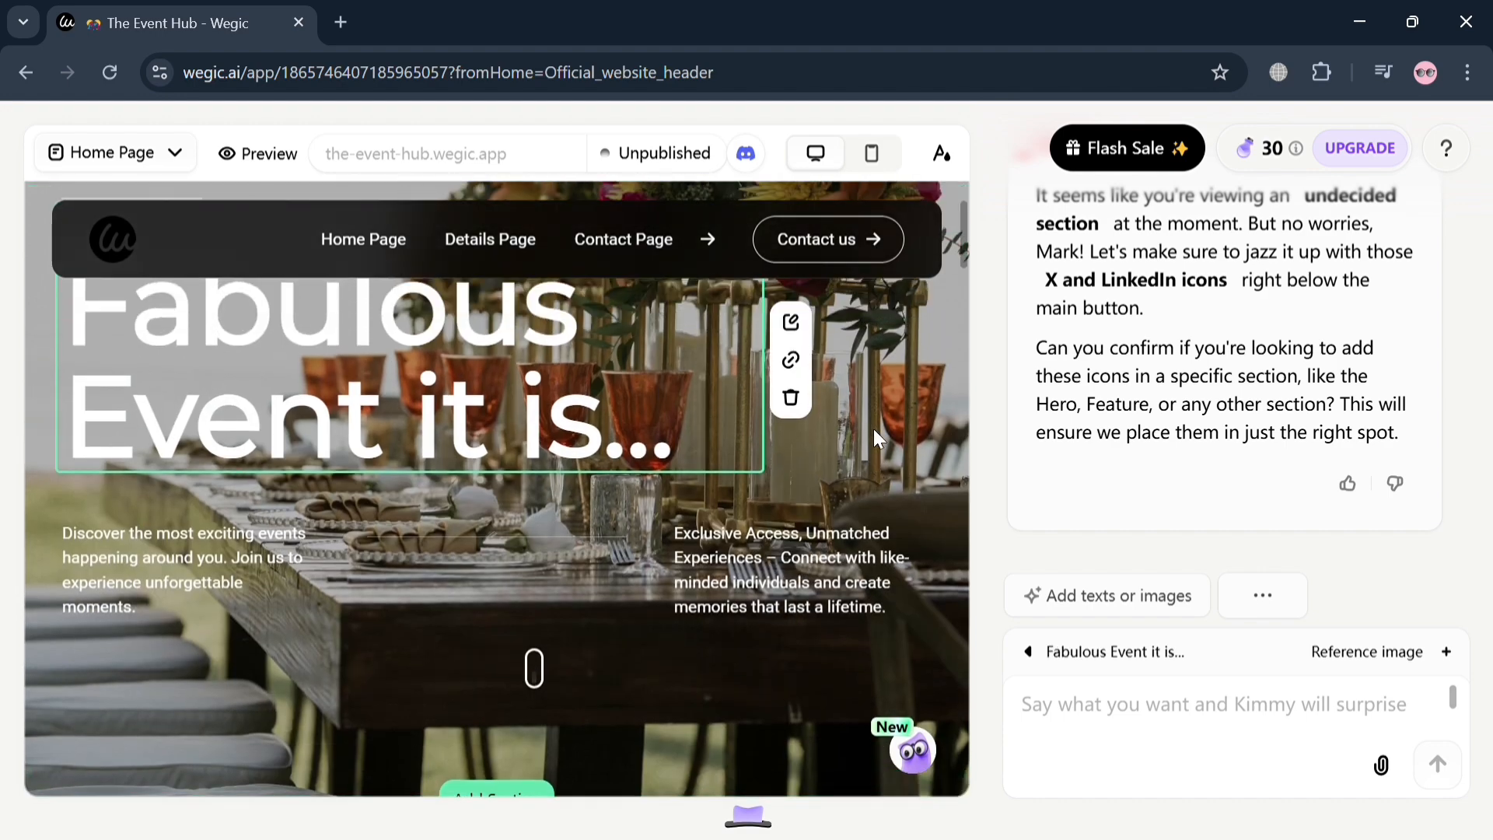
{"action": "scroll", "coordinate": [891, 468], "scroll_direction": "up", "scroll_amount": 2}
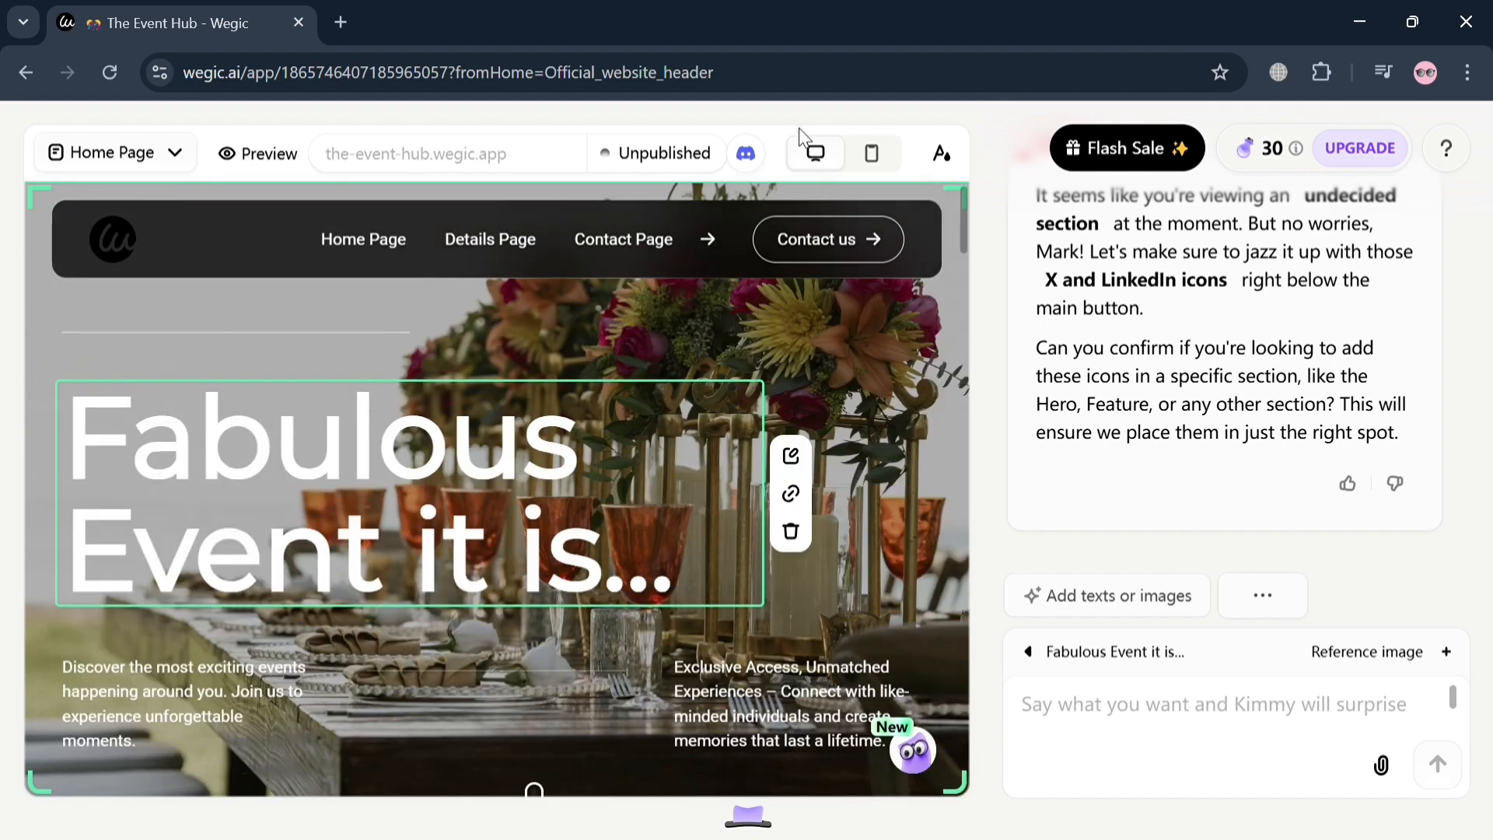
- Set the website's theme color to the green preset #4caf50 and close the theme settings
{"action": "left_click", "coordinate": [941, 153]}
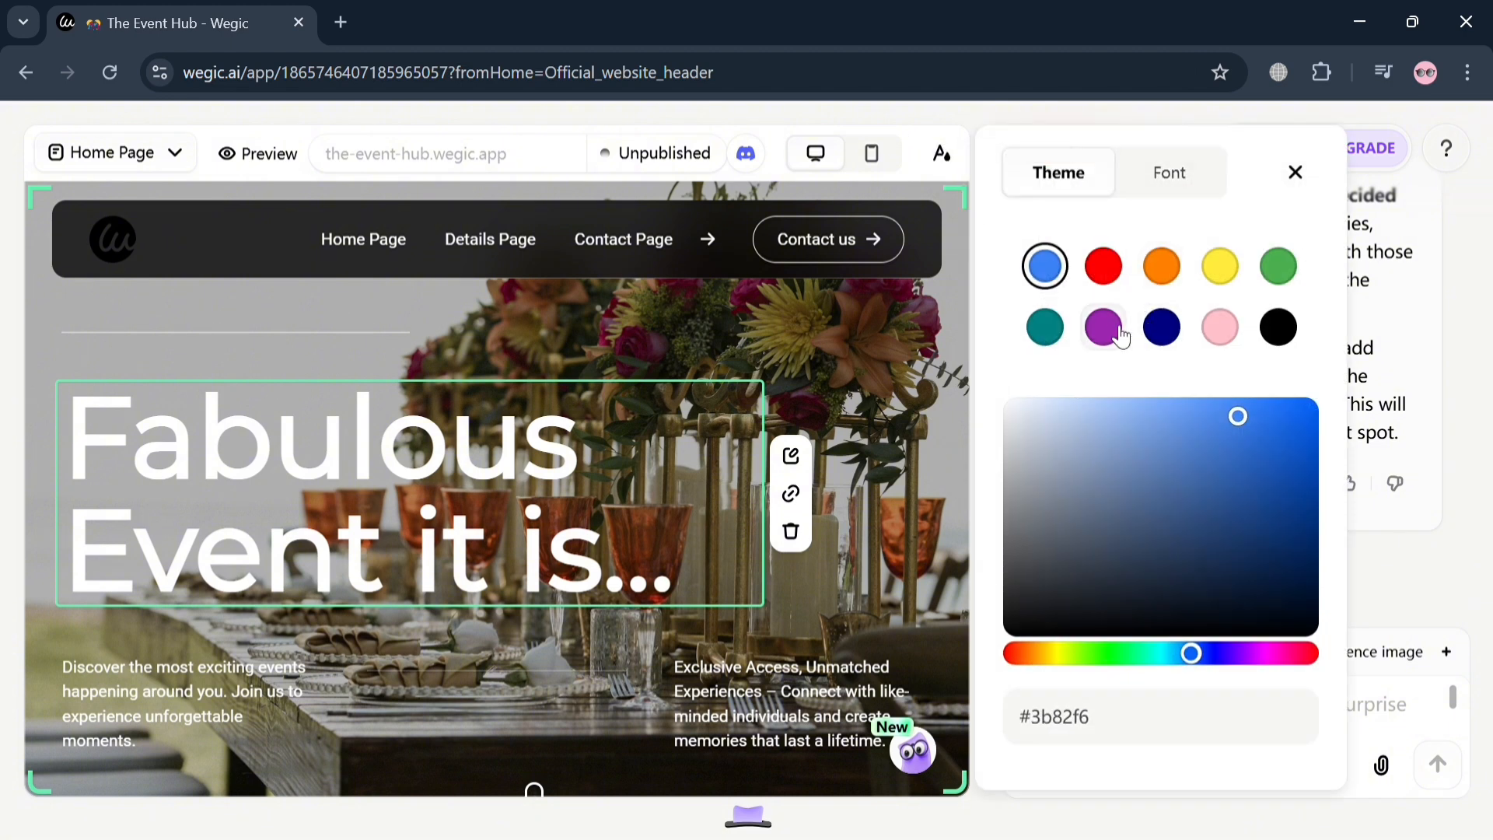
{"action": "left_click", "coordinate": [1119, 275]}
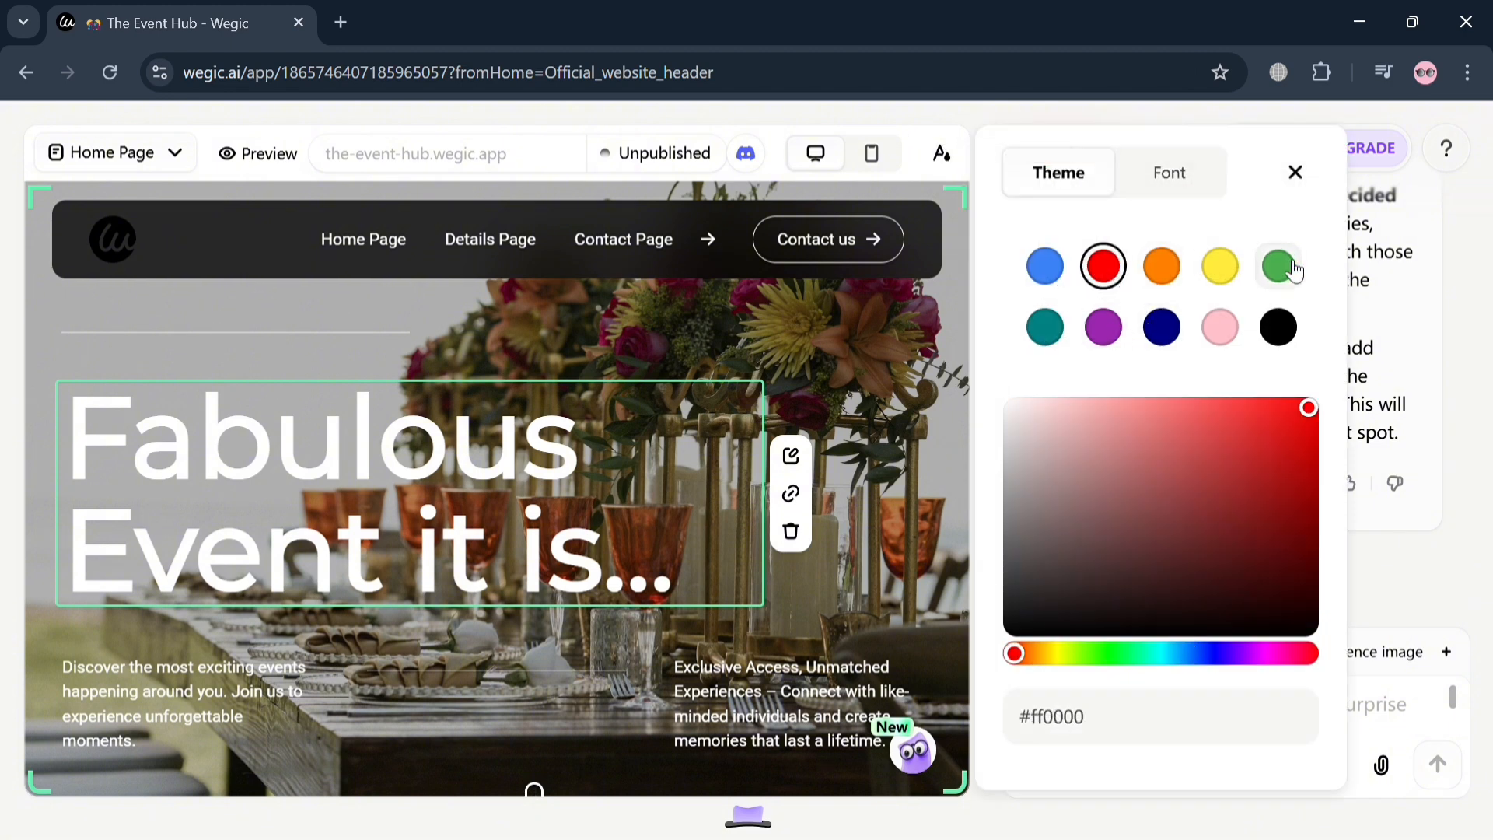
{"action": "left_click", "coordinate": [1290, 269]}
{"action": "left_click", "coordinate": [937, 158]}
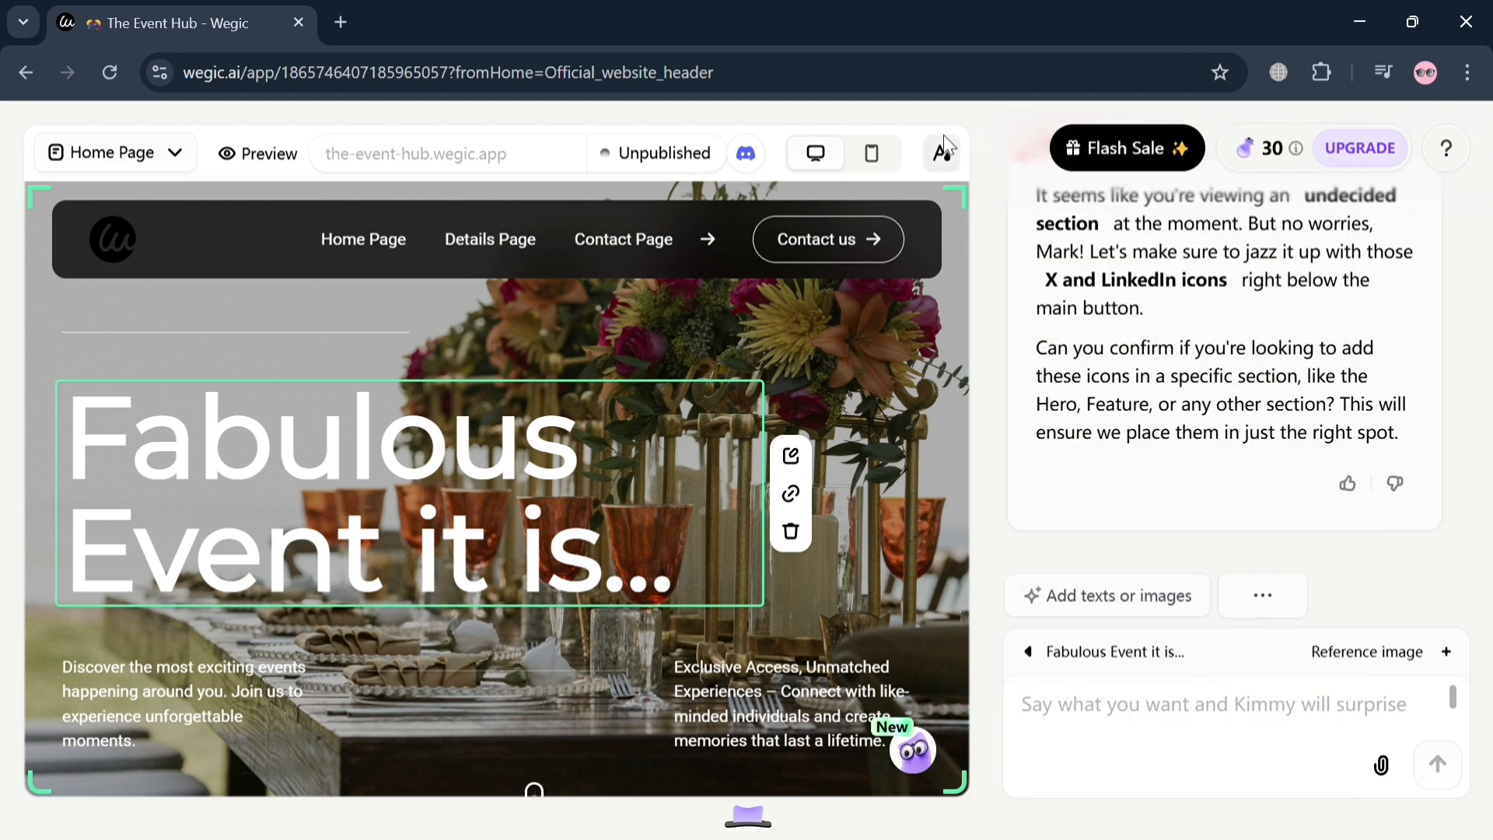
- Check the site's header and body text font settings, return to the theme colors, and close the settings
{"action": "left_click", "coordinate": [942, 150]}
{"action": "left_click", "coordinate": [1178, 165]}
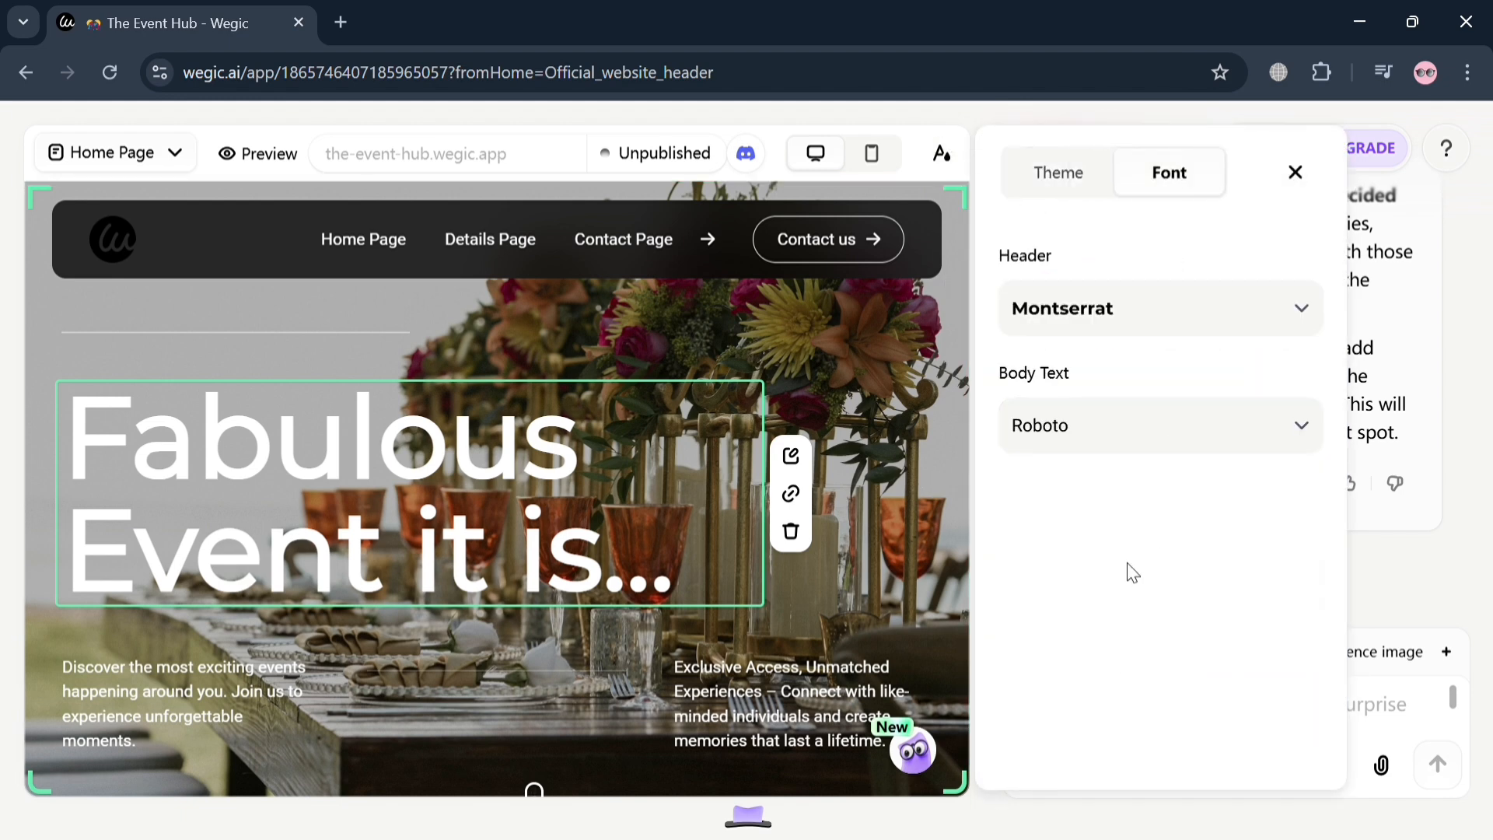
{"action": "left_click", "coordinate": [1054, 168]}
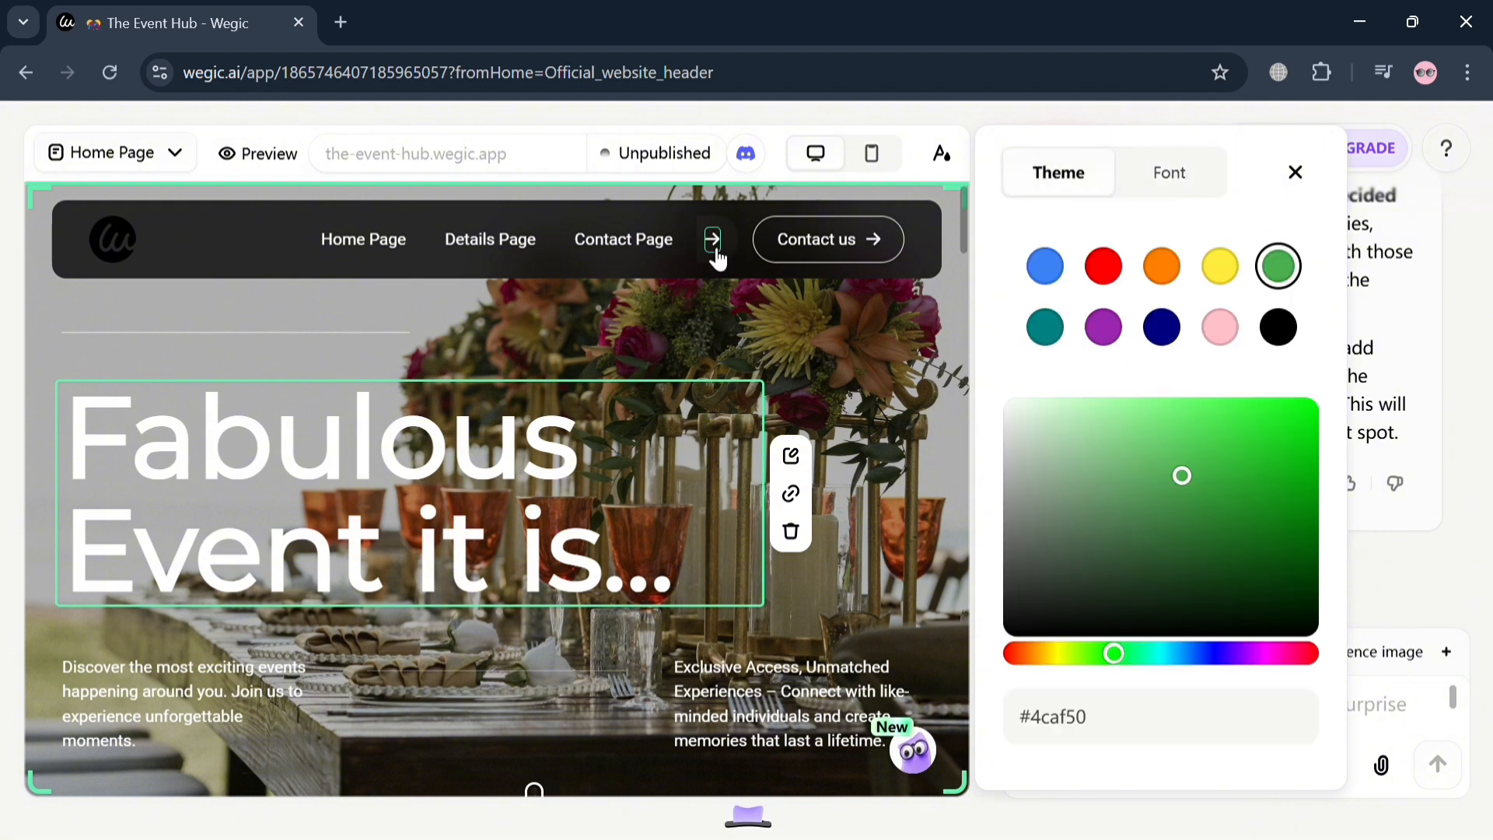
{"action": "left_click", "coordinate": [652, 342]}
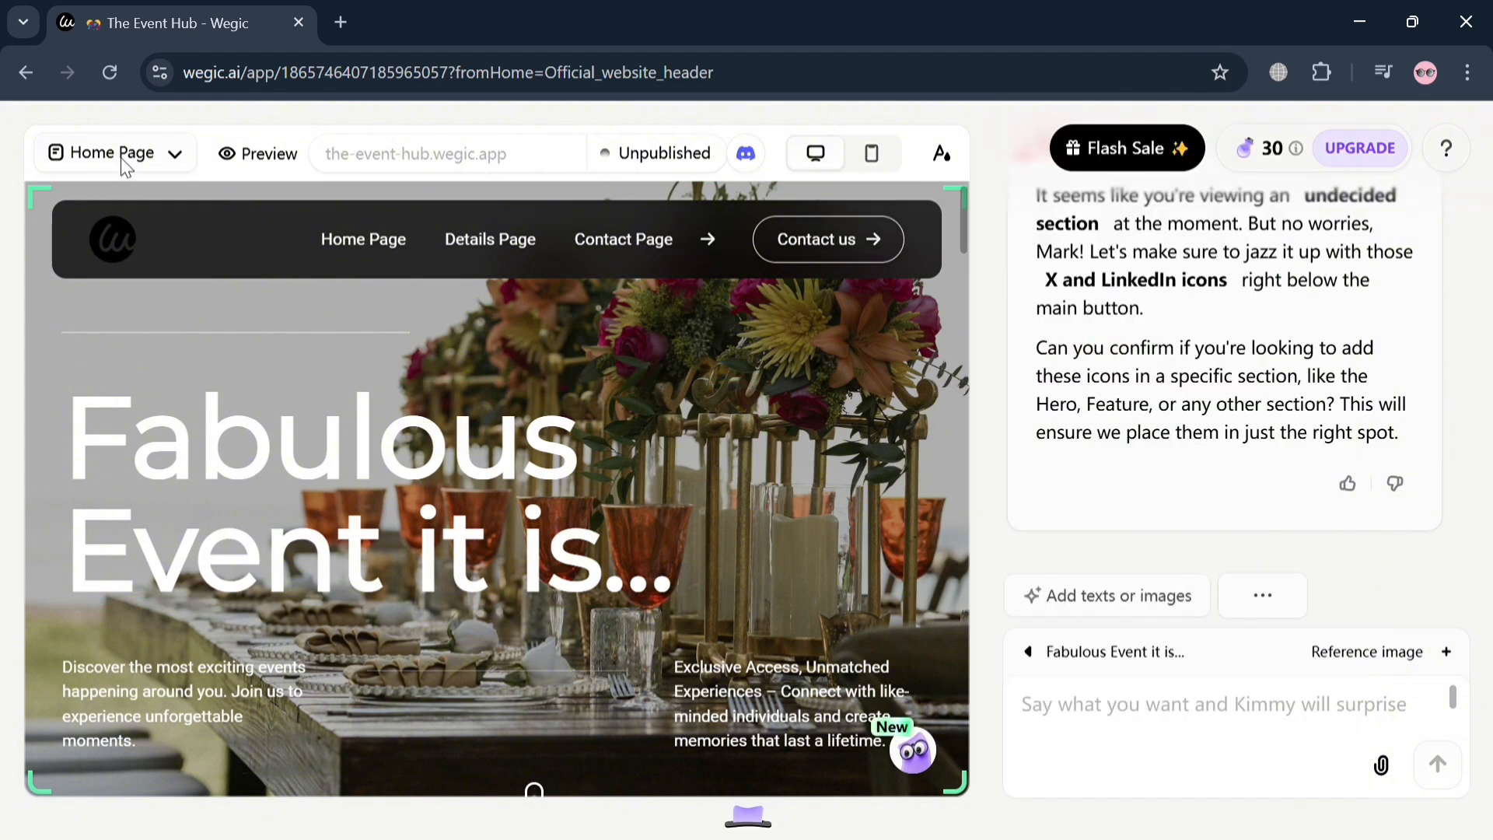
- Switch the editor to the Details Page and look through its sections
{"action": "left_click", "coordinate": [123, 153]}
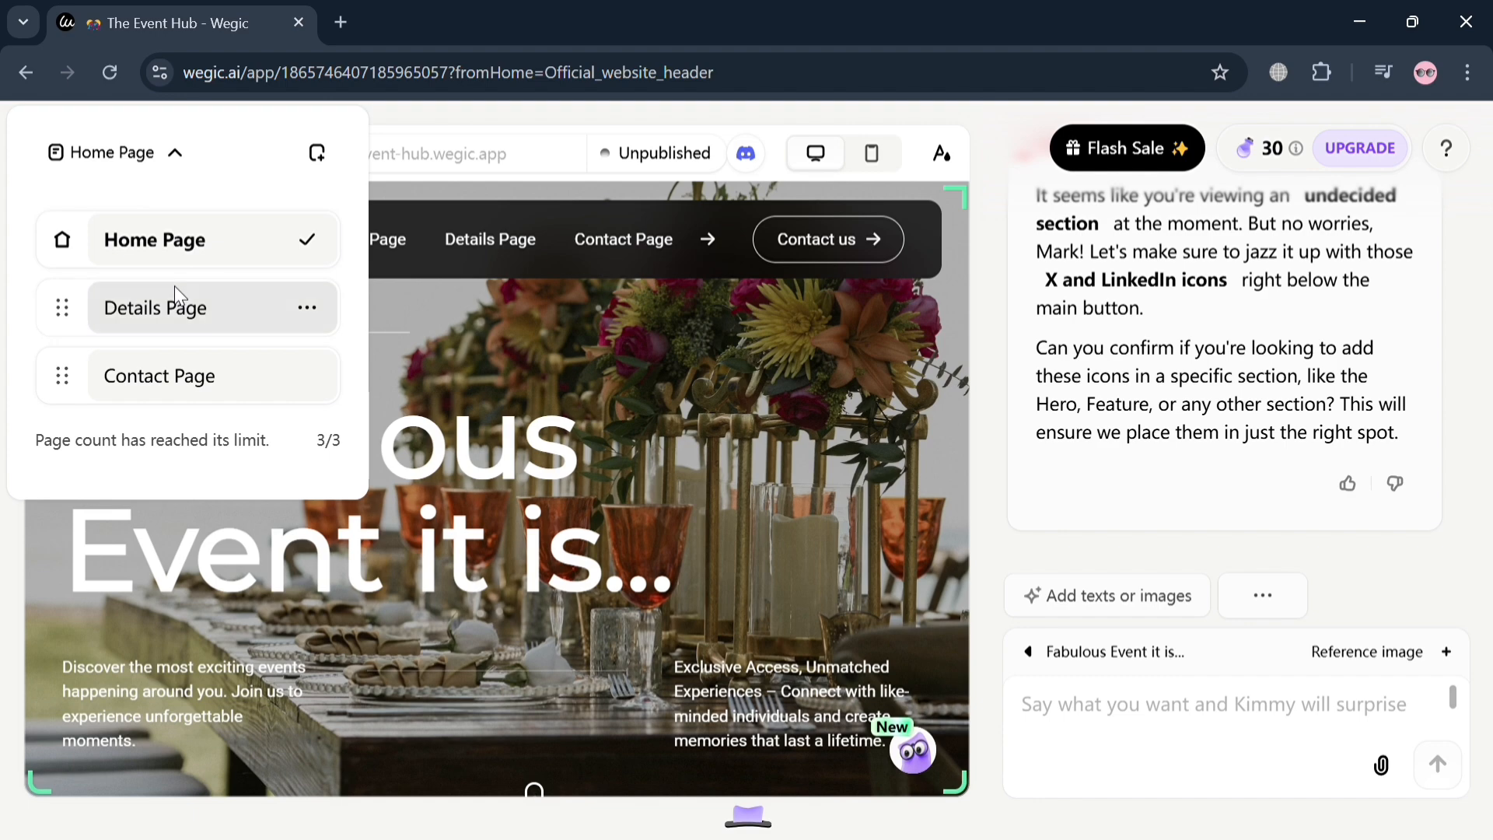
{"action": "left_click", "coordinate": [178, 300]}
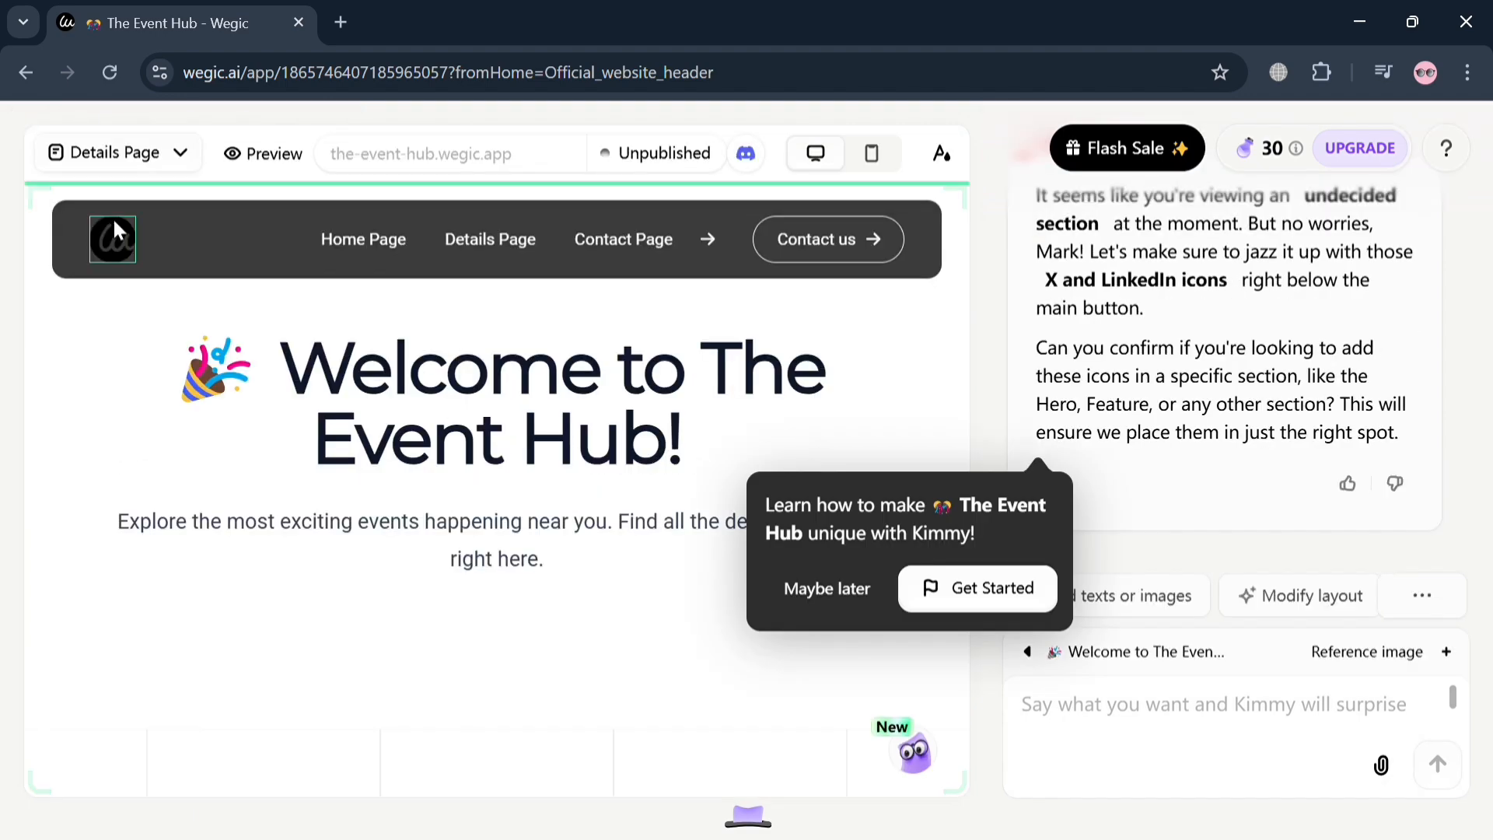
{"action": "scroll", "coordinate": [699, 392], "scroll_direction": "down", "scroll_amount": 3}
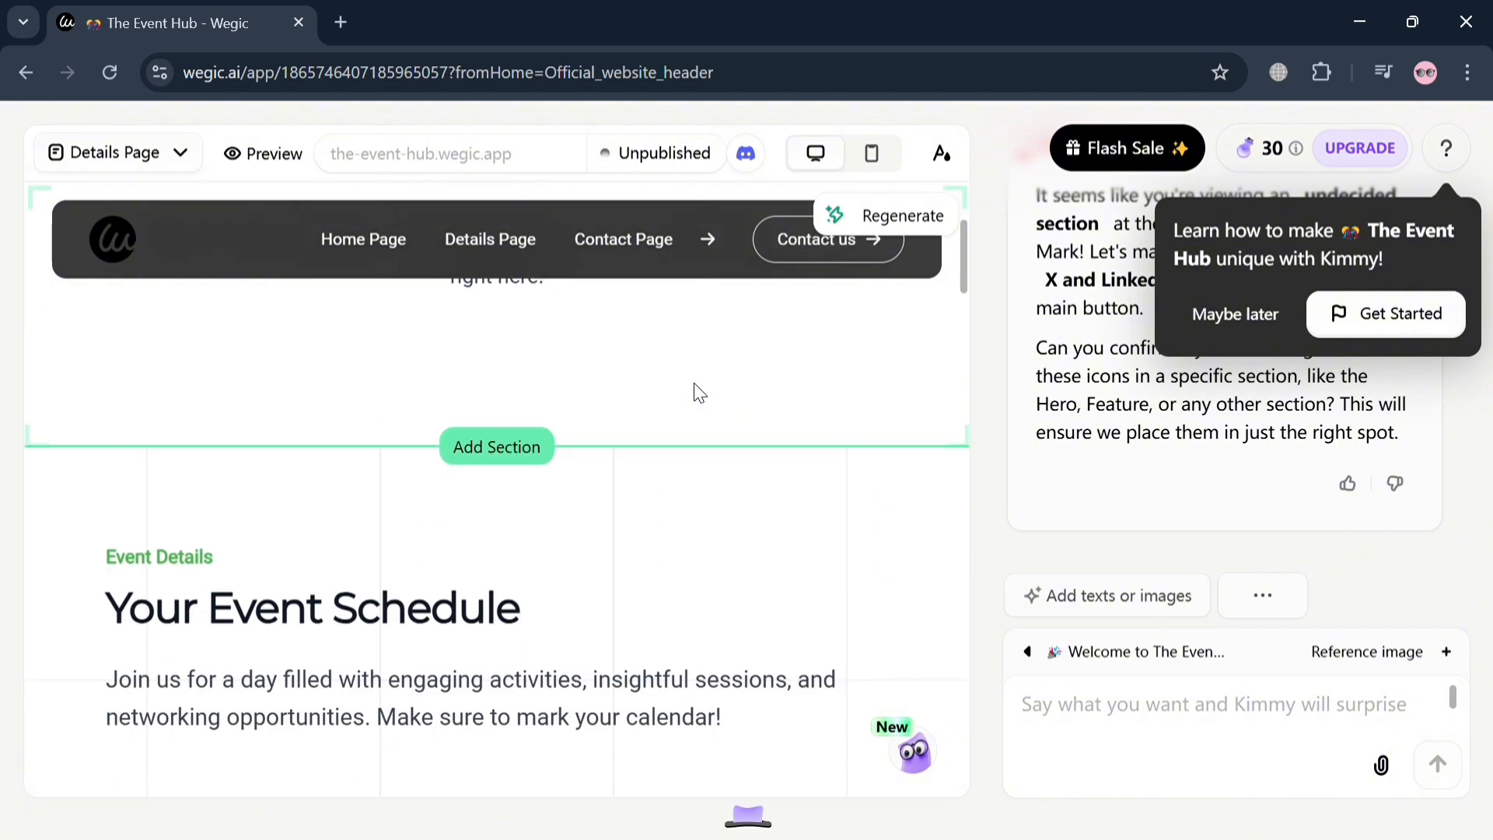
{"action": "scroll", "coordinate": [700, 393], "scroll_direction": "down", "scroll_amount": 5}
{"action": "scroll", "coordinate": [684, 488], "scroll_direction": "up", "scroll_amount": 6}
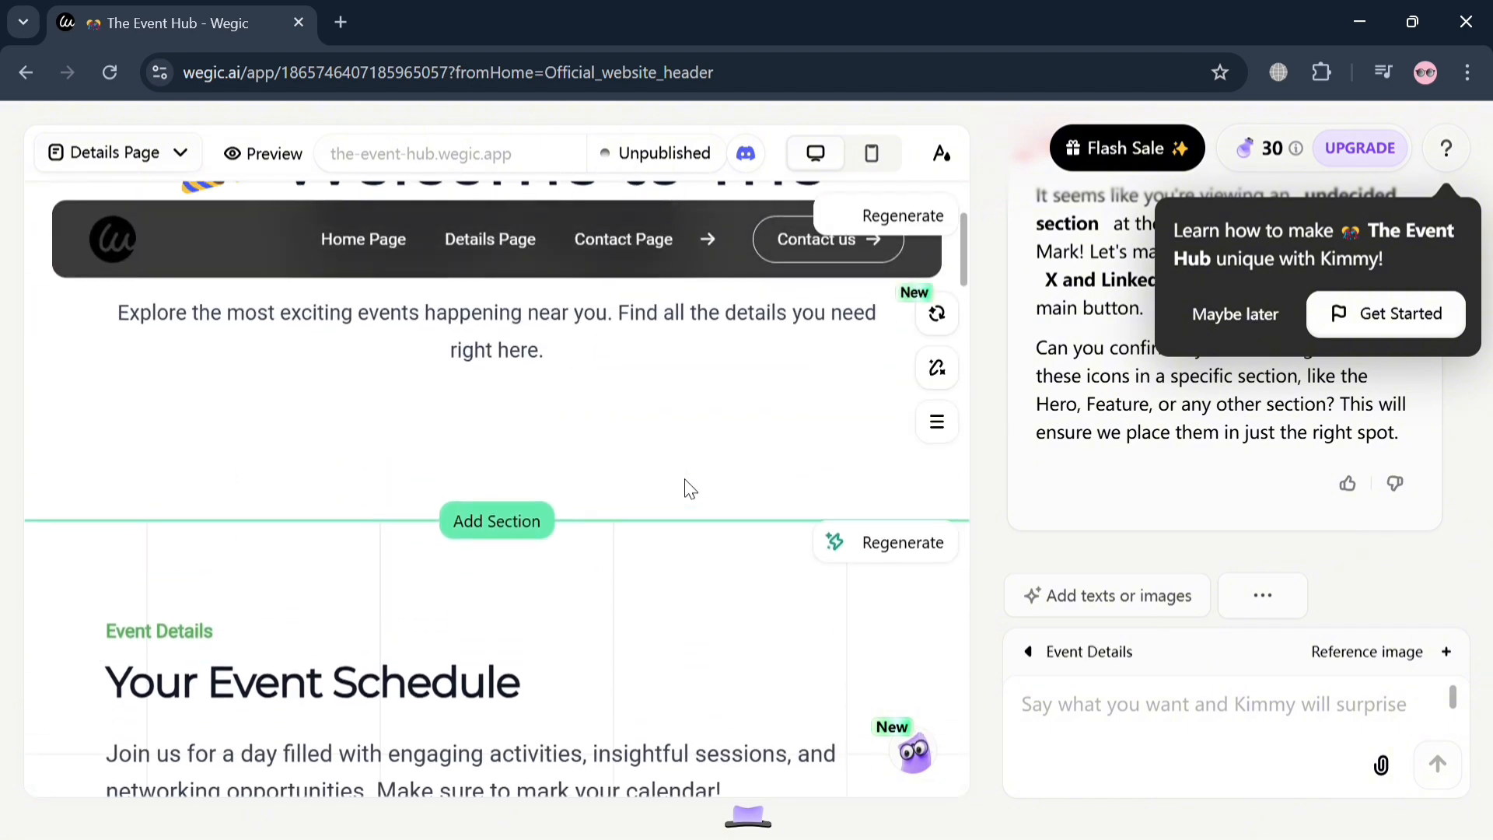
{"action": "left_click", "coordinate": [498, 521]}
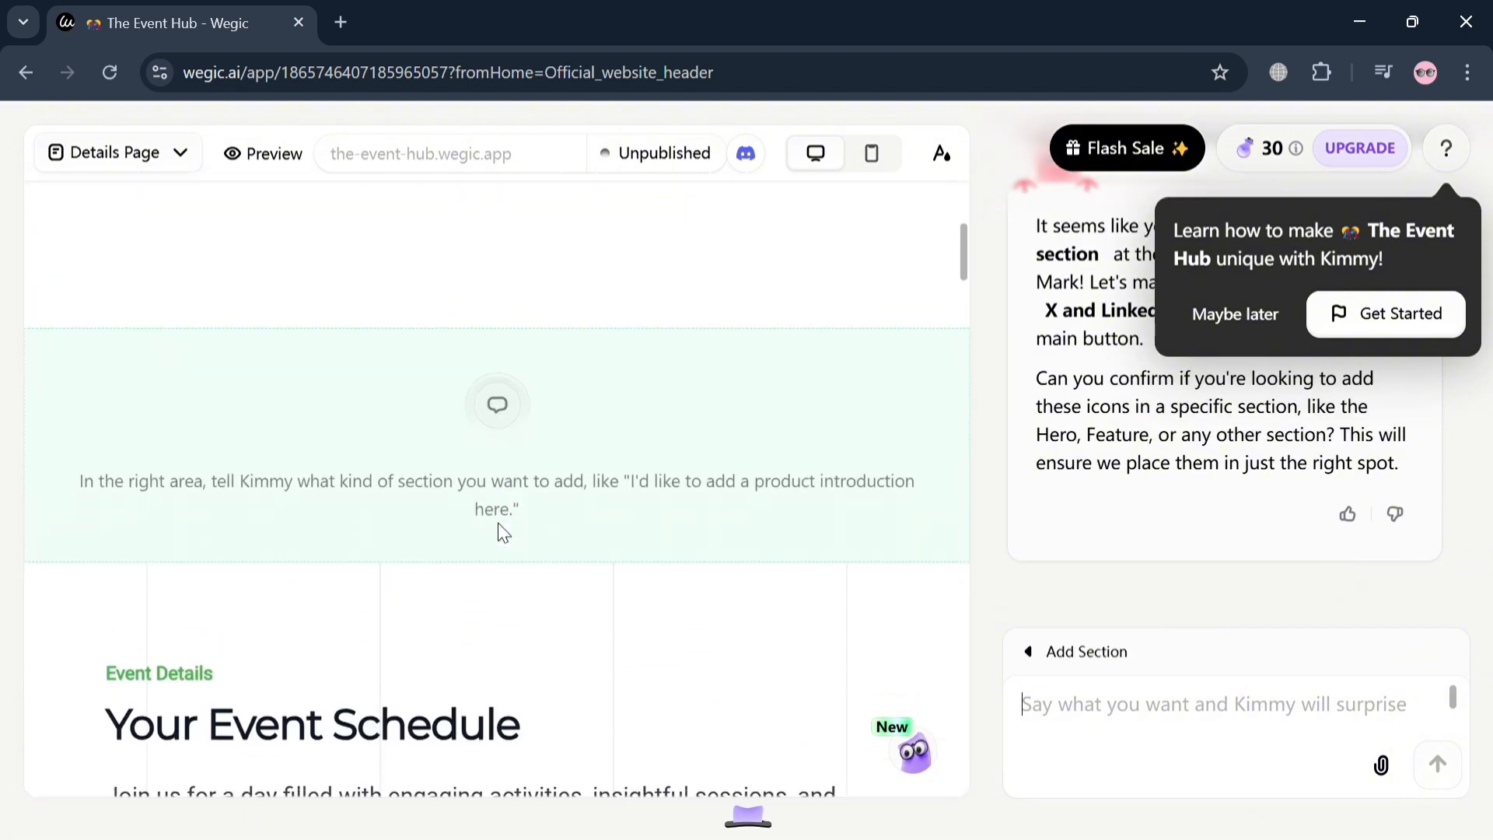
{"action": "left_click", "coordinate": [566, 416]}
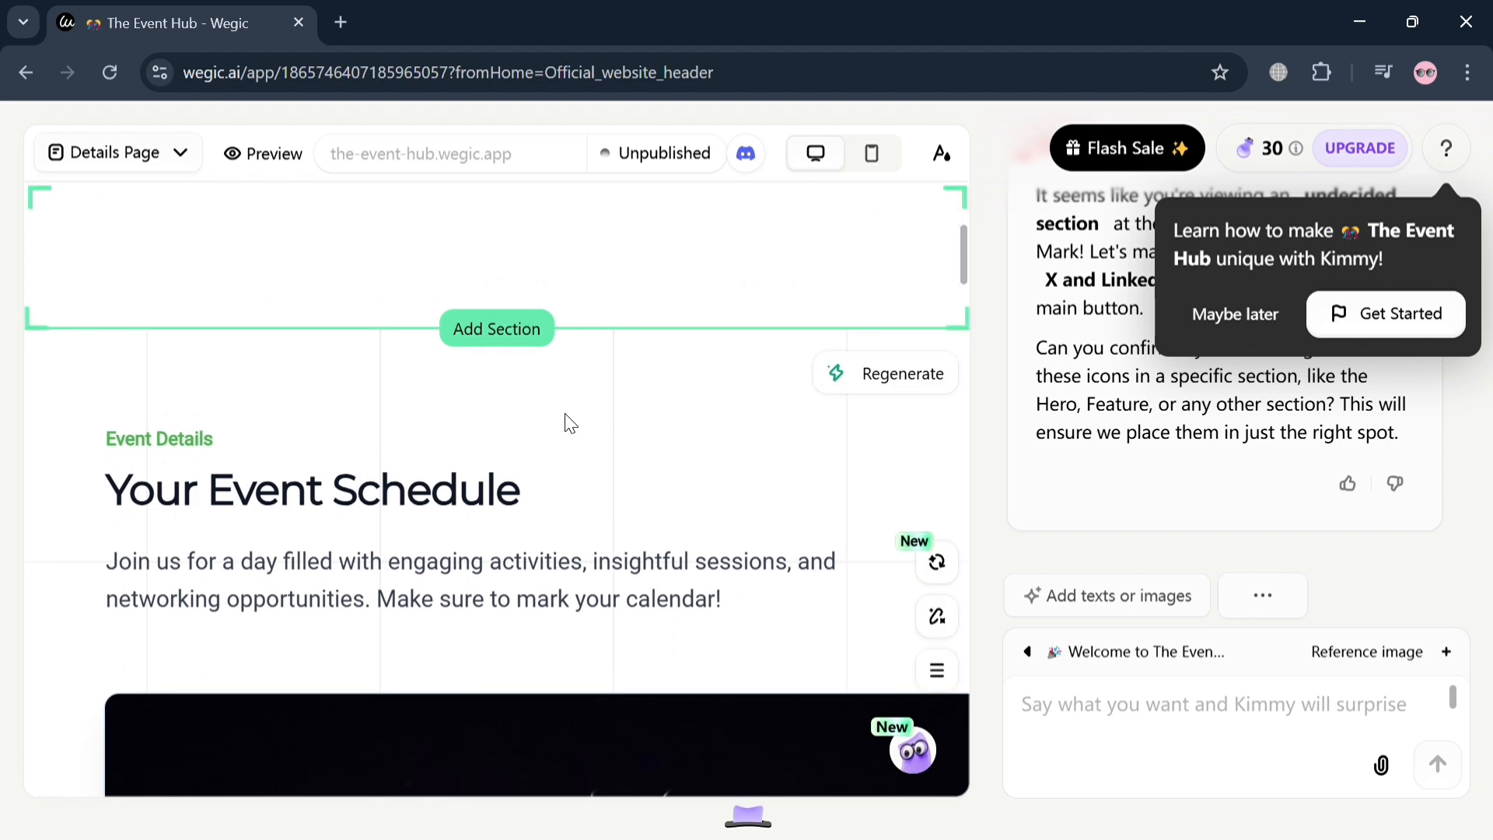
{"action": "scroll", "coordinate": [721, 494], "scroll_direction": "up", "scroll_amount": 4}
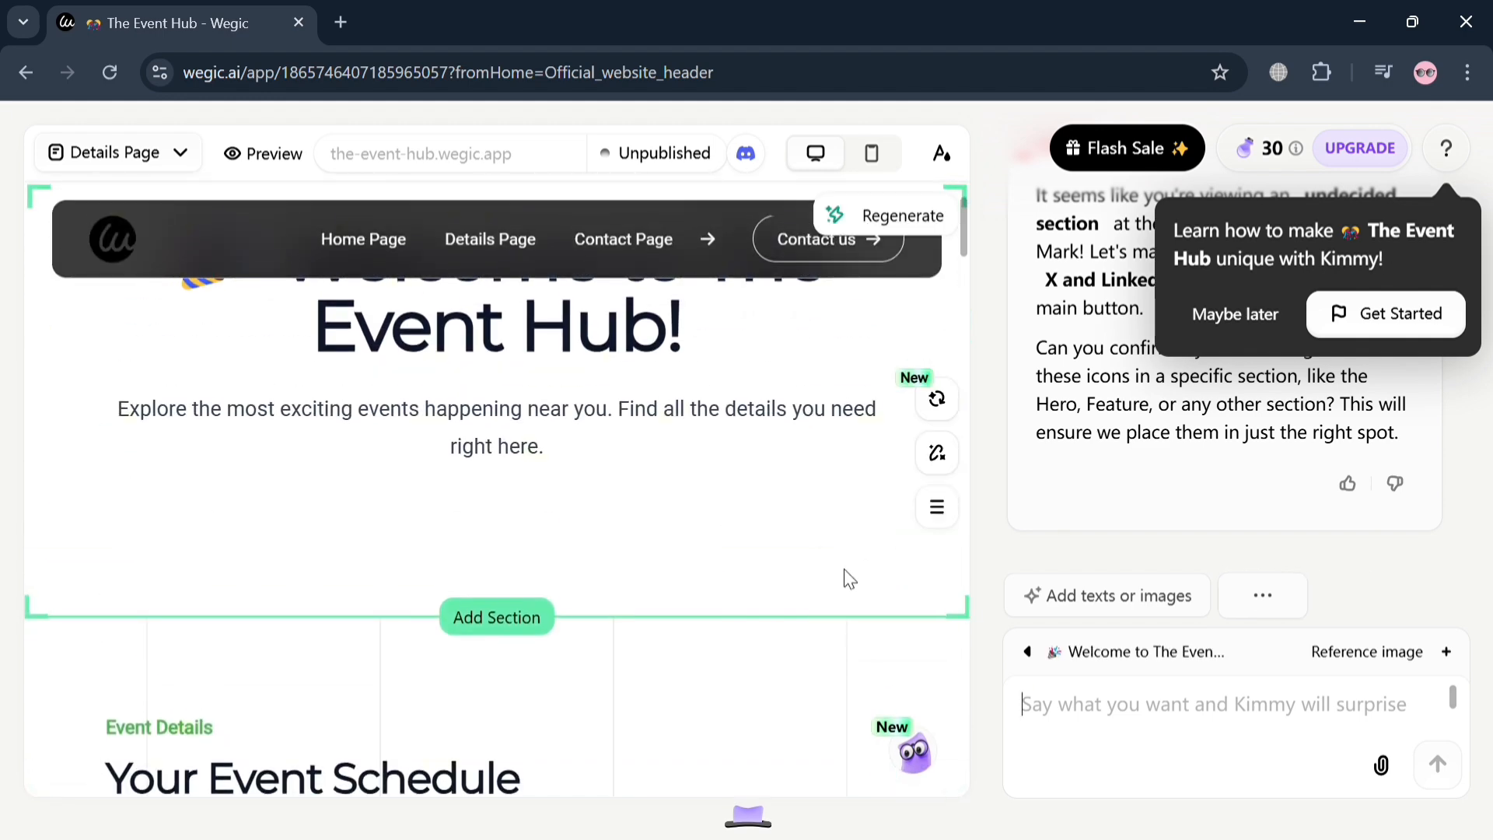
{"action": "left_click", "coordinate": [937, 455]}
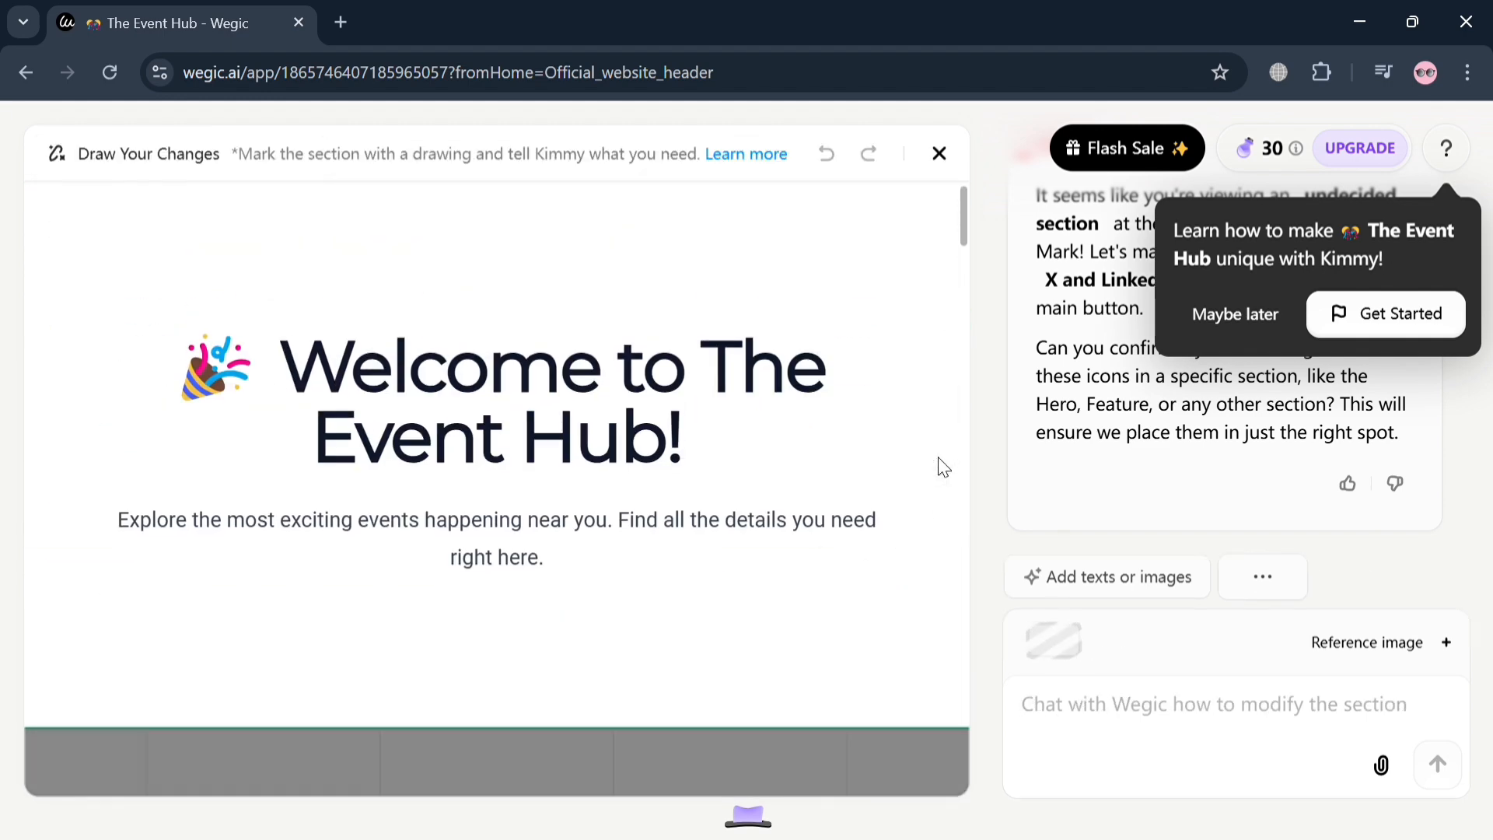
{"action": "left_click", "coordinate": [940, 152]}
- Regenerate the Event Details section with the Your Event Schedule heading and accept the new style
{"action": "scroll", "coordinate": [791, 478], "scroll_direction": "down", "scroll_amount": 2}
{"action": "scroll", "coordinate": [786, 472], "scroll_direction": "down", "scroll_amount": 4}
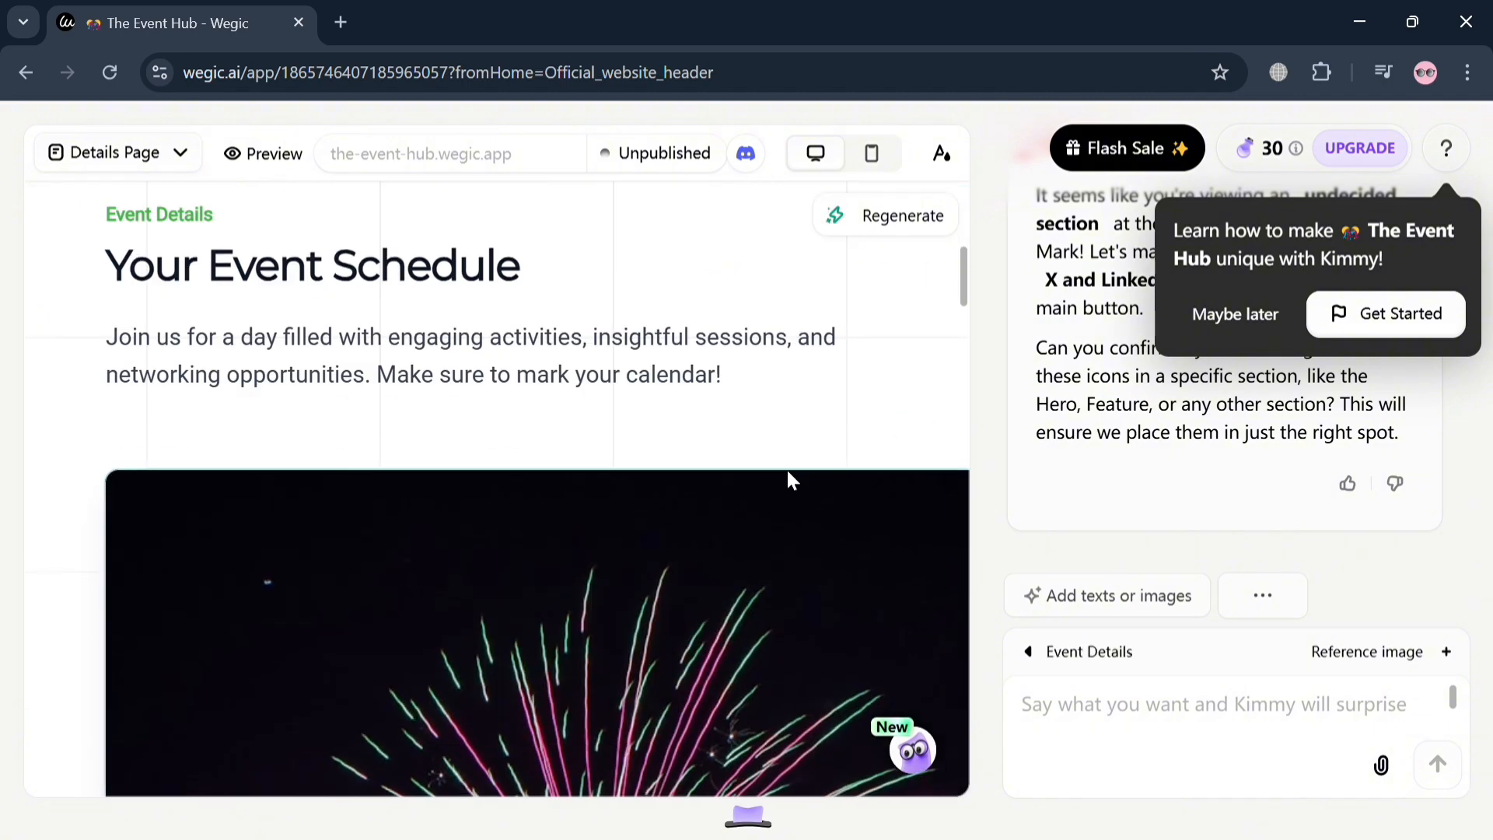
{"action": "scroll", "coordinate": [788, 471], "scroll_direction": "up", "scroll_amount": 3}
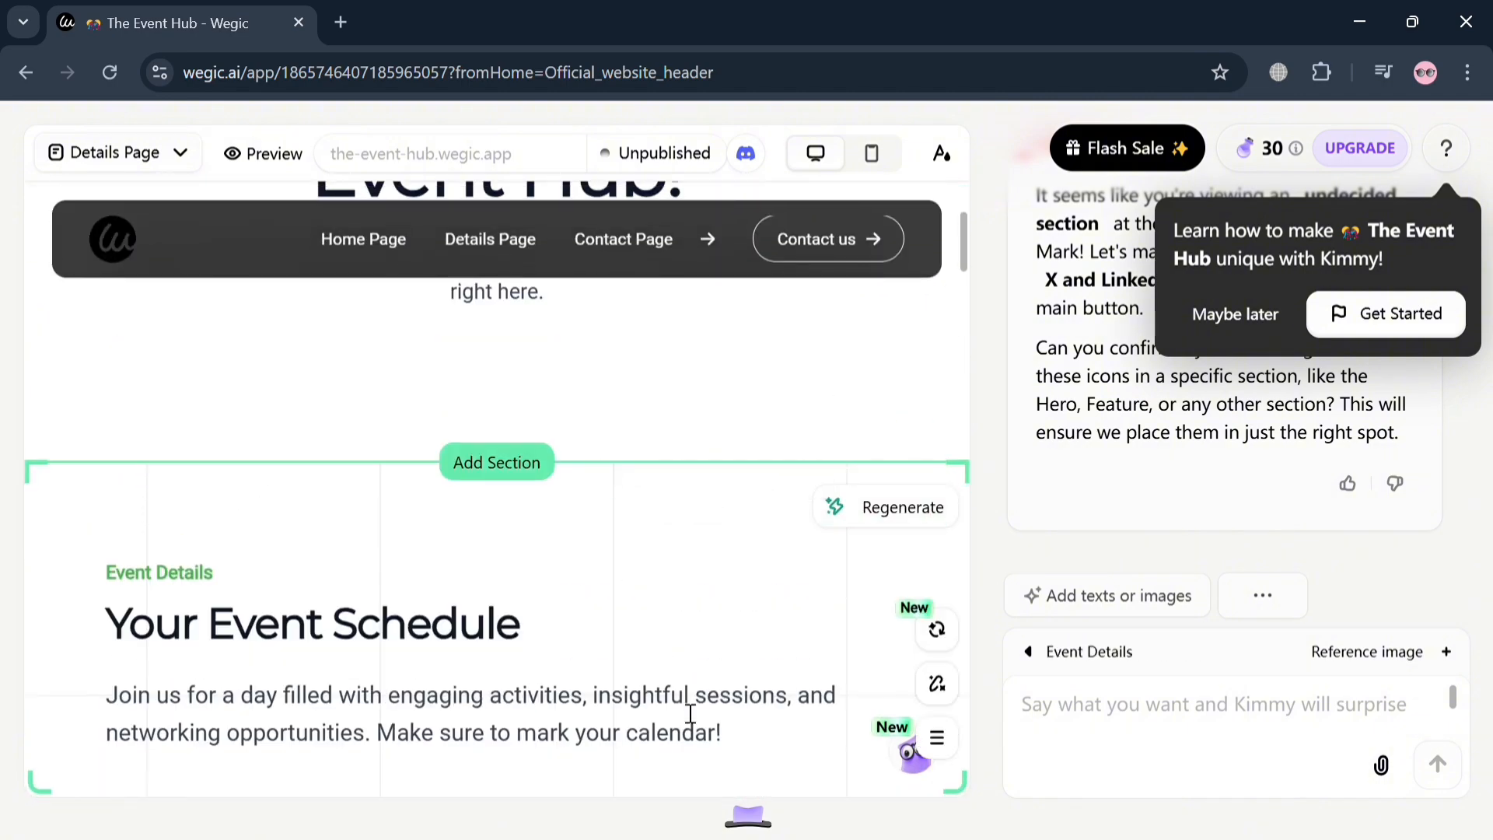
{"action": "scroll", "coordinate": [646, 720], "scroll_direction": "down", "scroll_amount": 4}
{"action": "scroll", "coordinate": [646, 720], "scroll_direction": "up", "scroll_amount": 4}
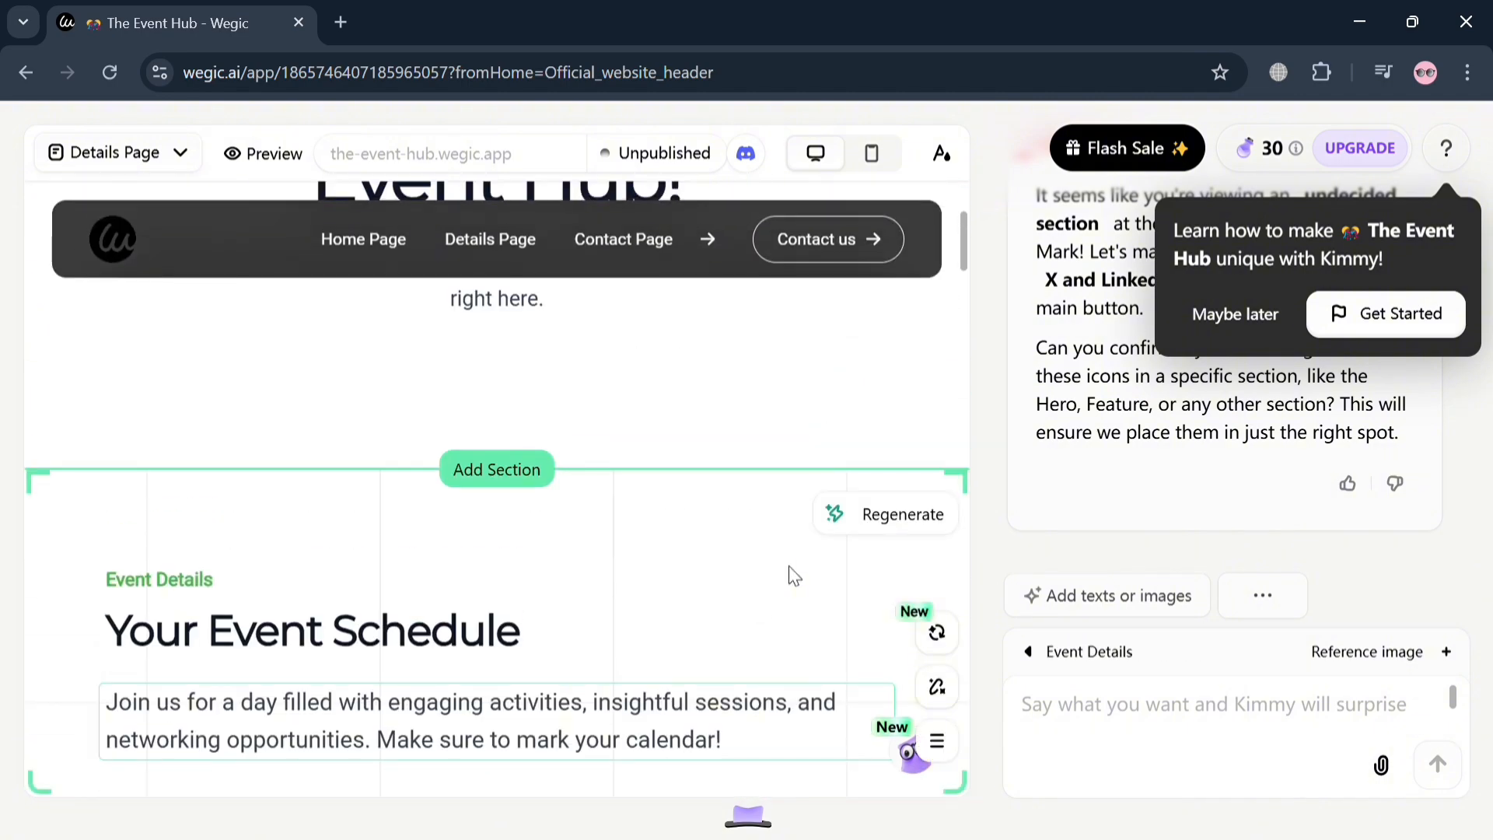
{"action": "left_click", "coordinate": [850, 516]}
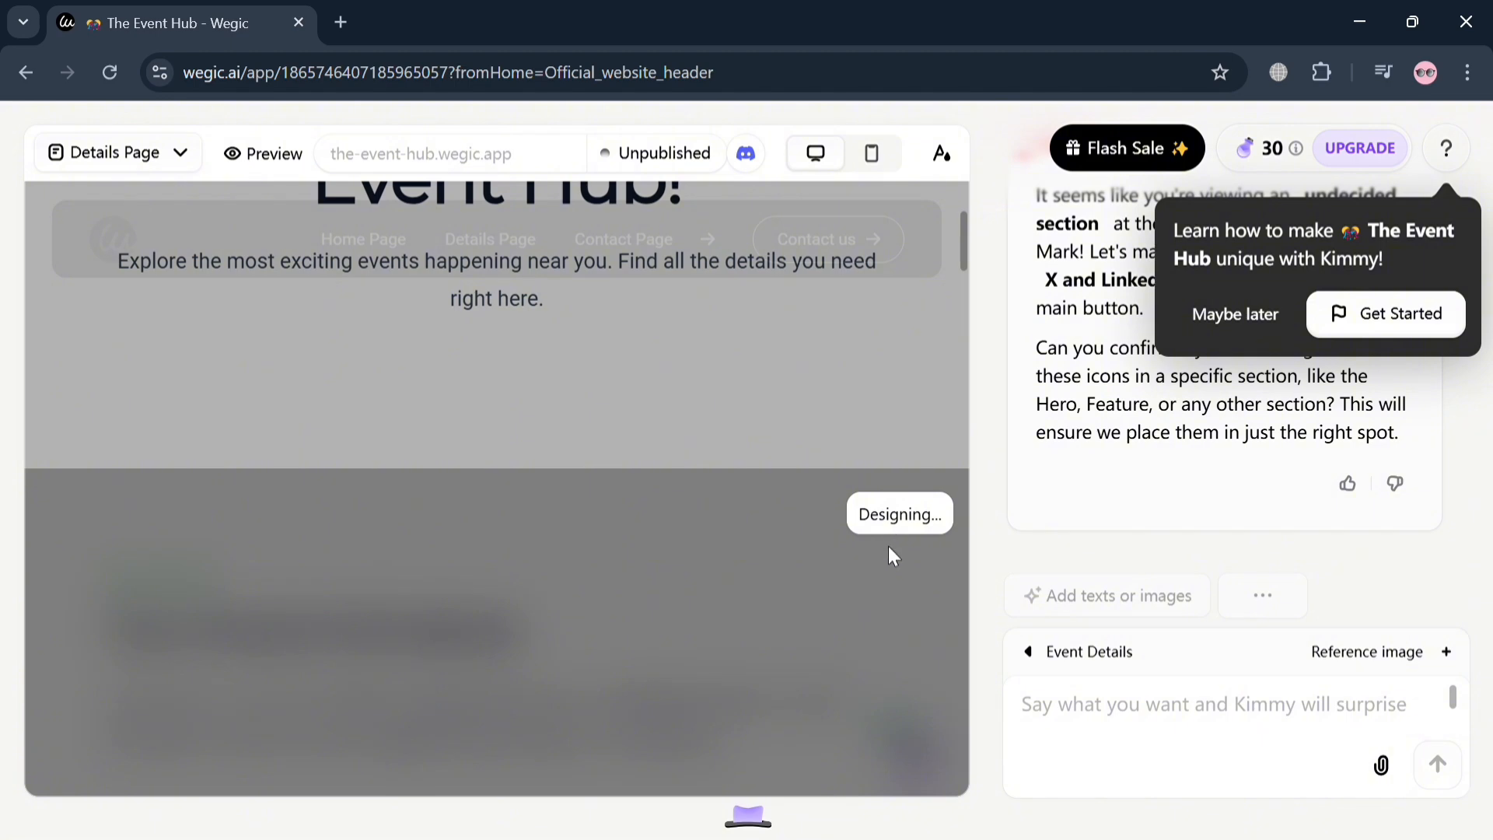
{"action": "scroll", "coordinate": [824, 282], "scroll_direction": "up", "scroll_amount": 3}
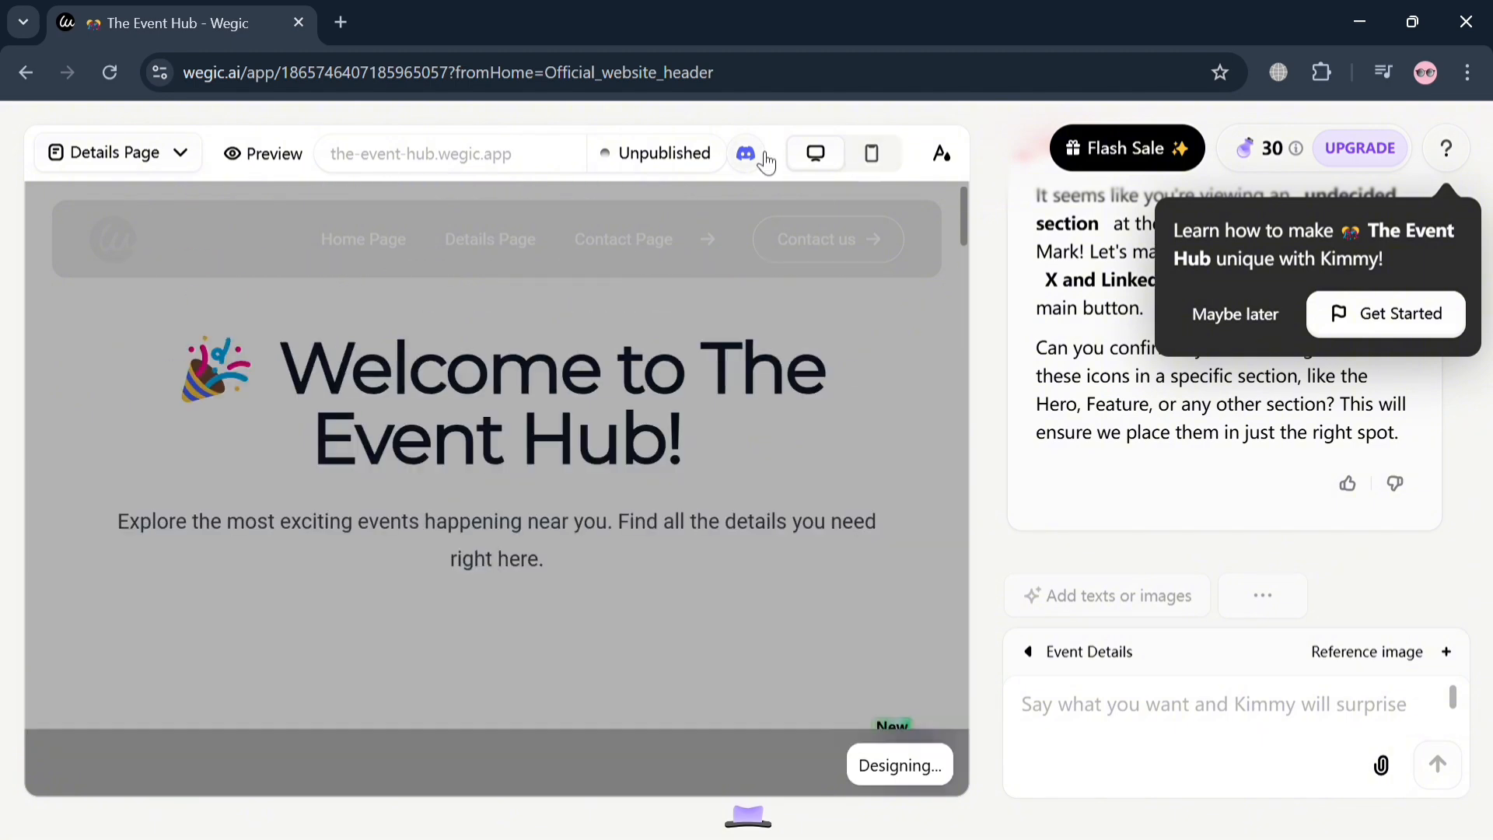
{"action": "left_click", "coordinate": [165, 155]}
{"action": "left_click", "coordinate": [166, 155]}
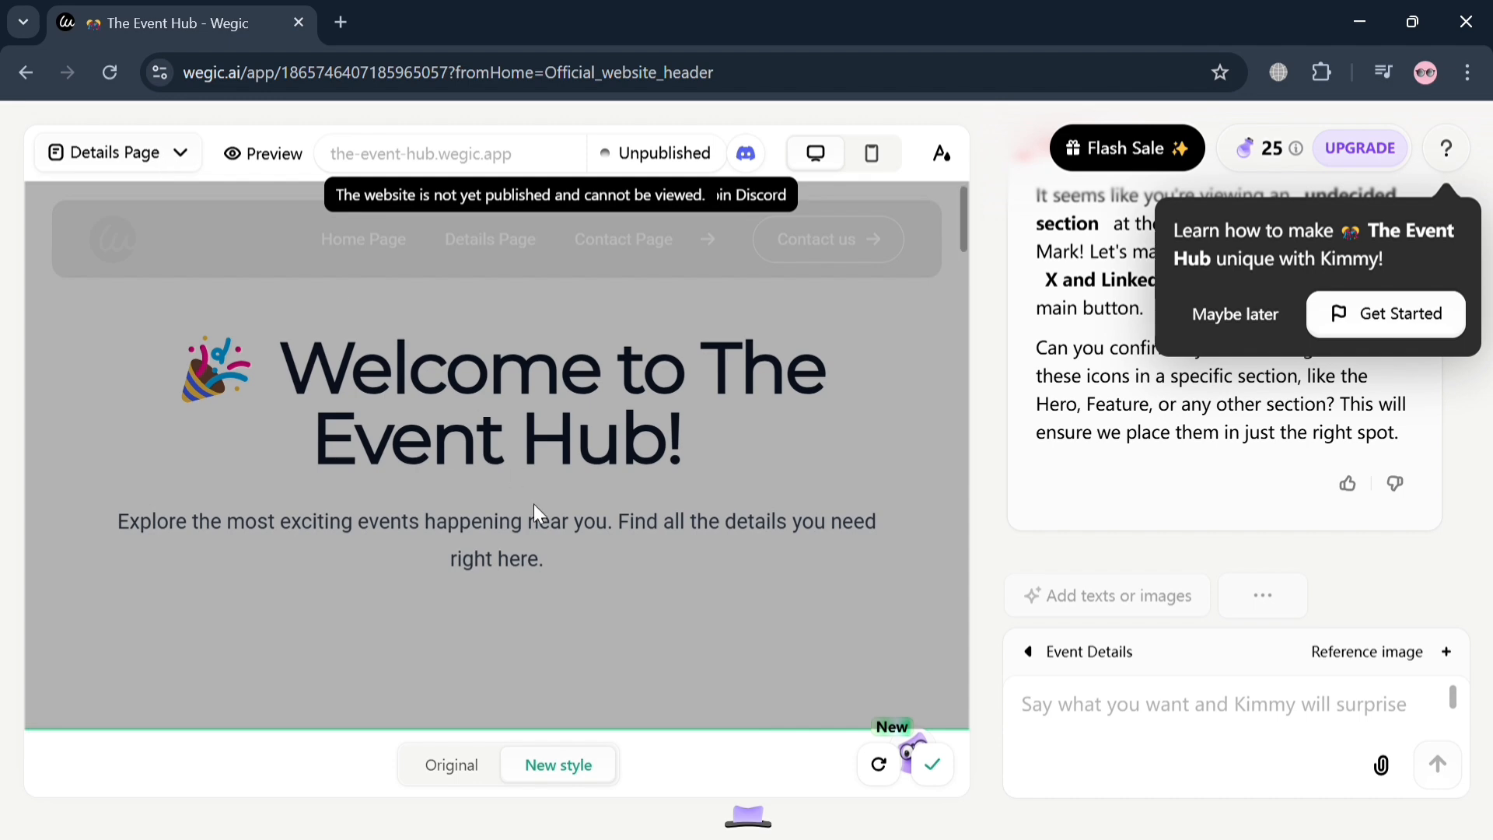
{"action": "scroll", "coordinate": [534, 511], "scroll_direction": "down", "scroll_amount": 6}
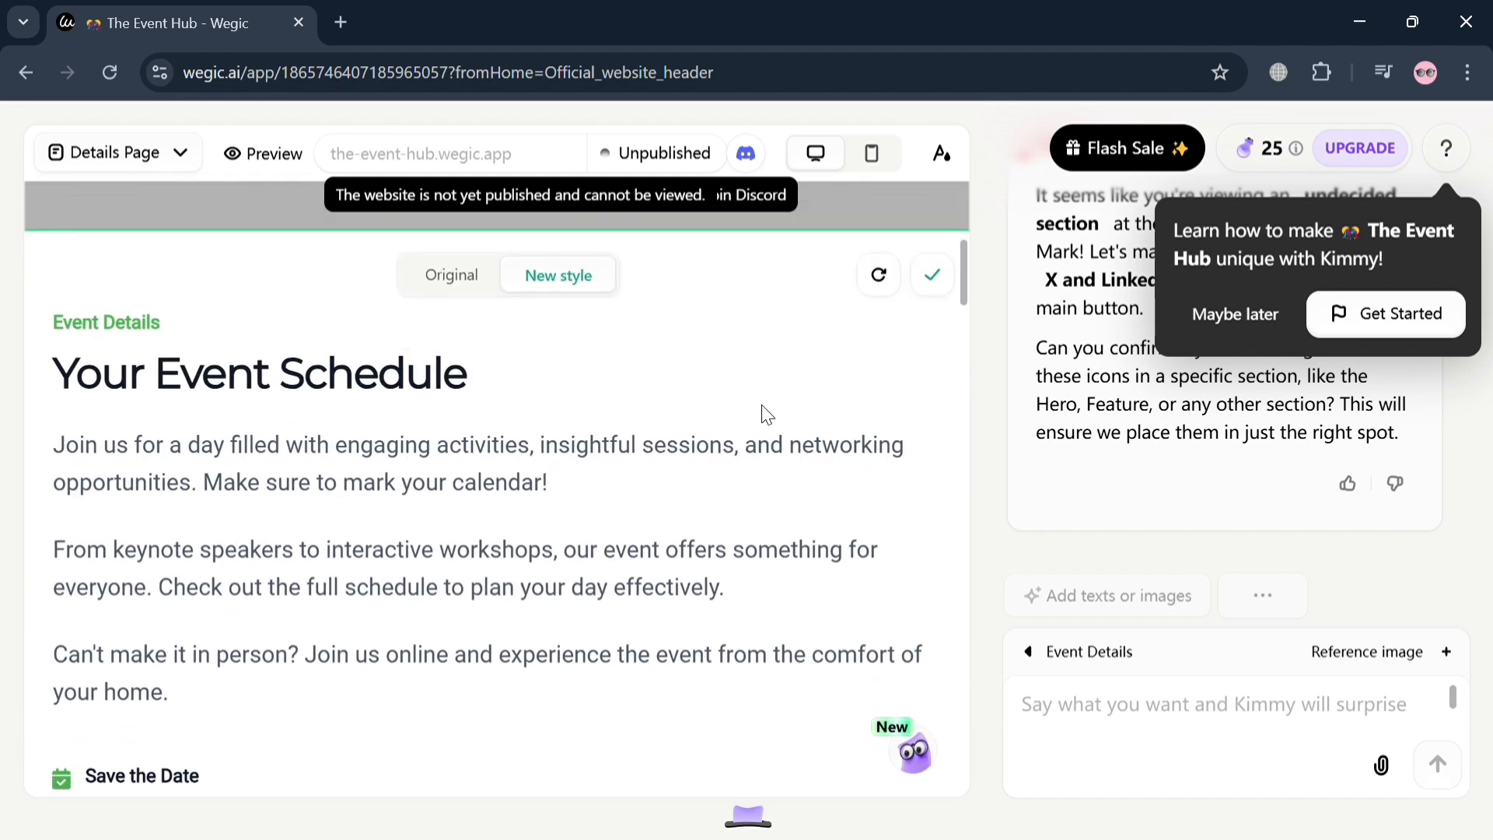
{"action": "left_click", "coordinate": [927, 286]}
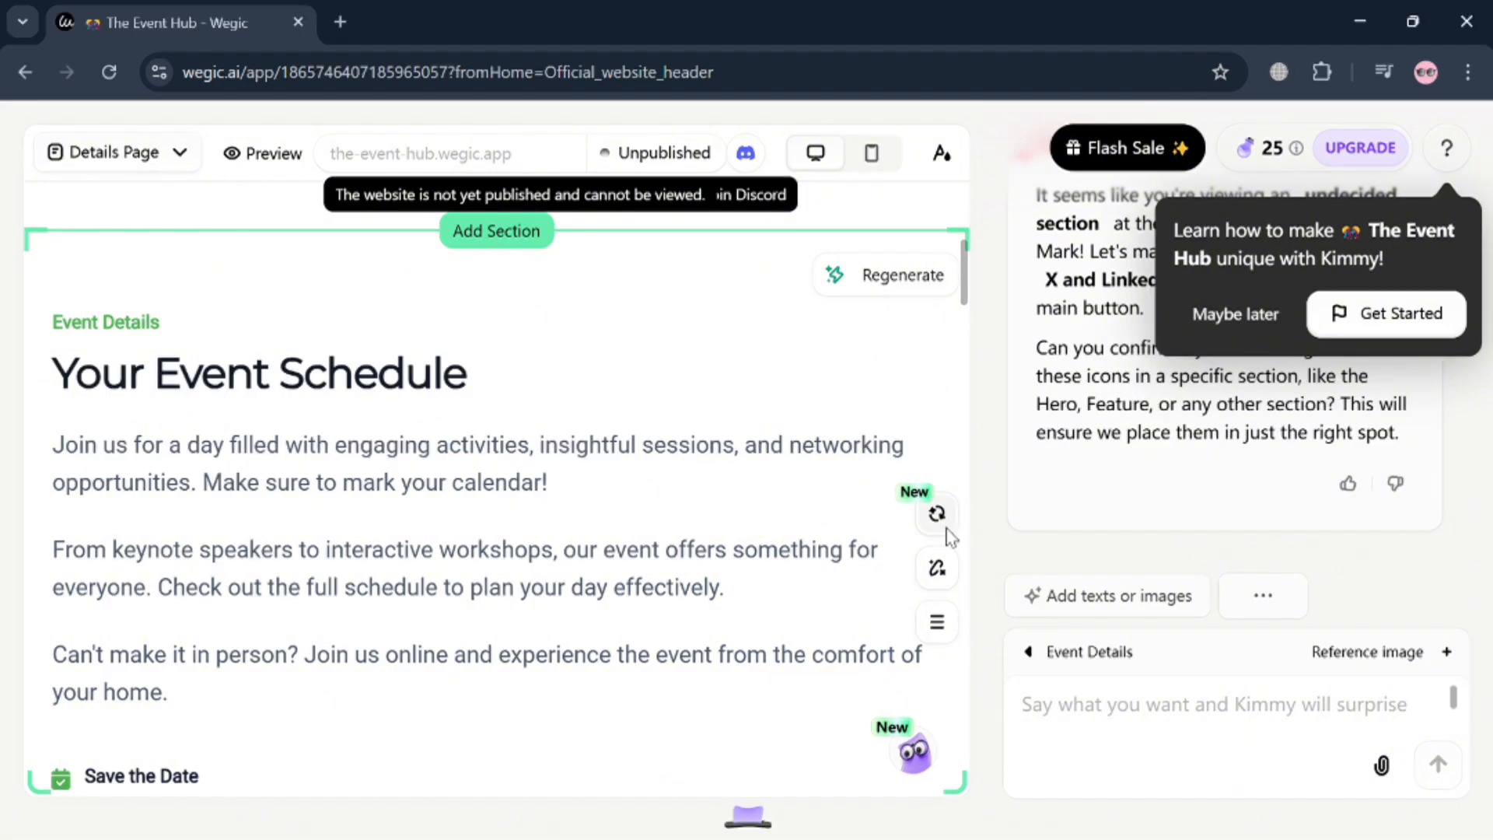
- Look through the regenerated Event Details section and view the replacement icons available for the Save the Date item
{"action": "left_click", "coordinate": [939, 621]}
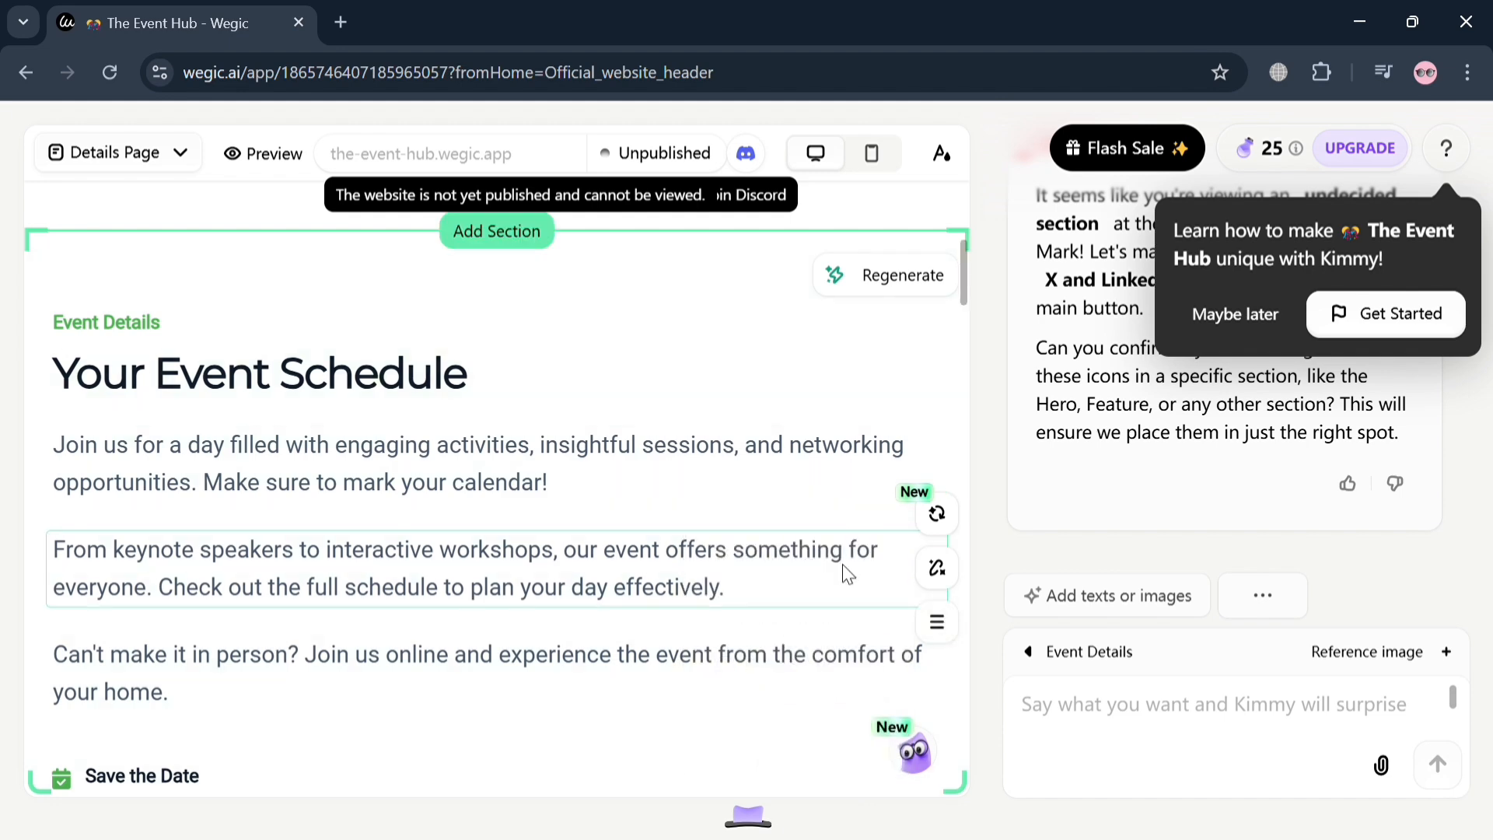
{"action": "scroll", "coordinate": [847, 574], "scroll_direction": "down", "scroll_amount": 9}
{"action": "scroll", "coordinate": [793, 433], "scroll_direction": "up", "scroll_amount": 5}
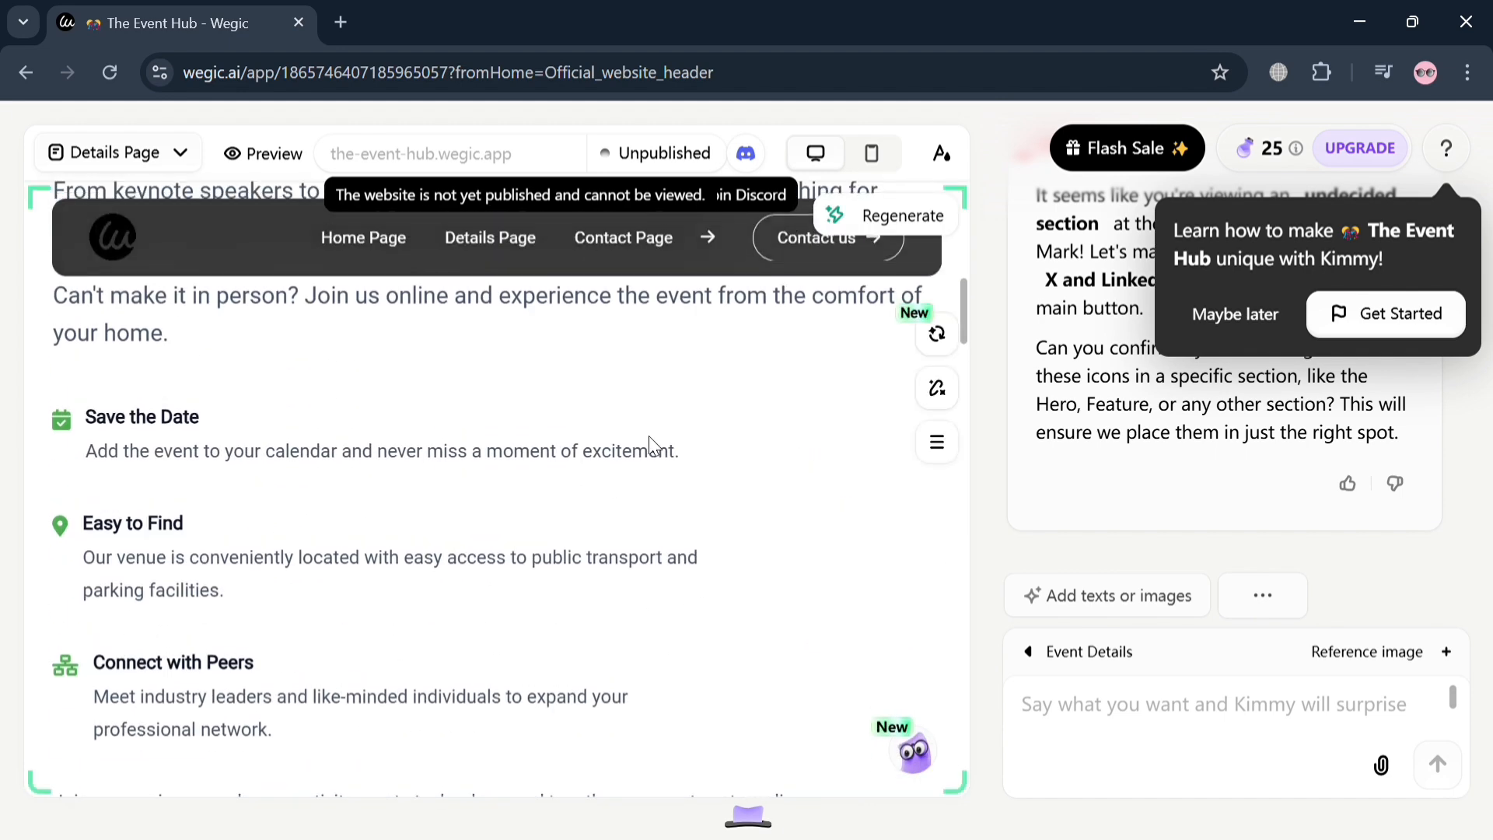
{"action": "left_click", "coordinate": [63, 422]}
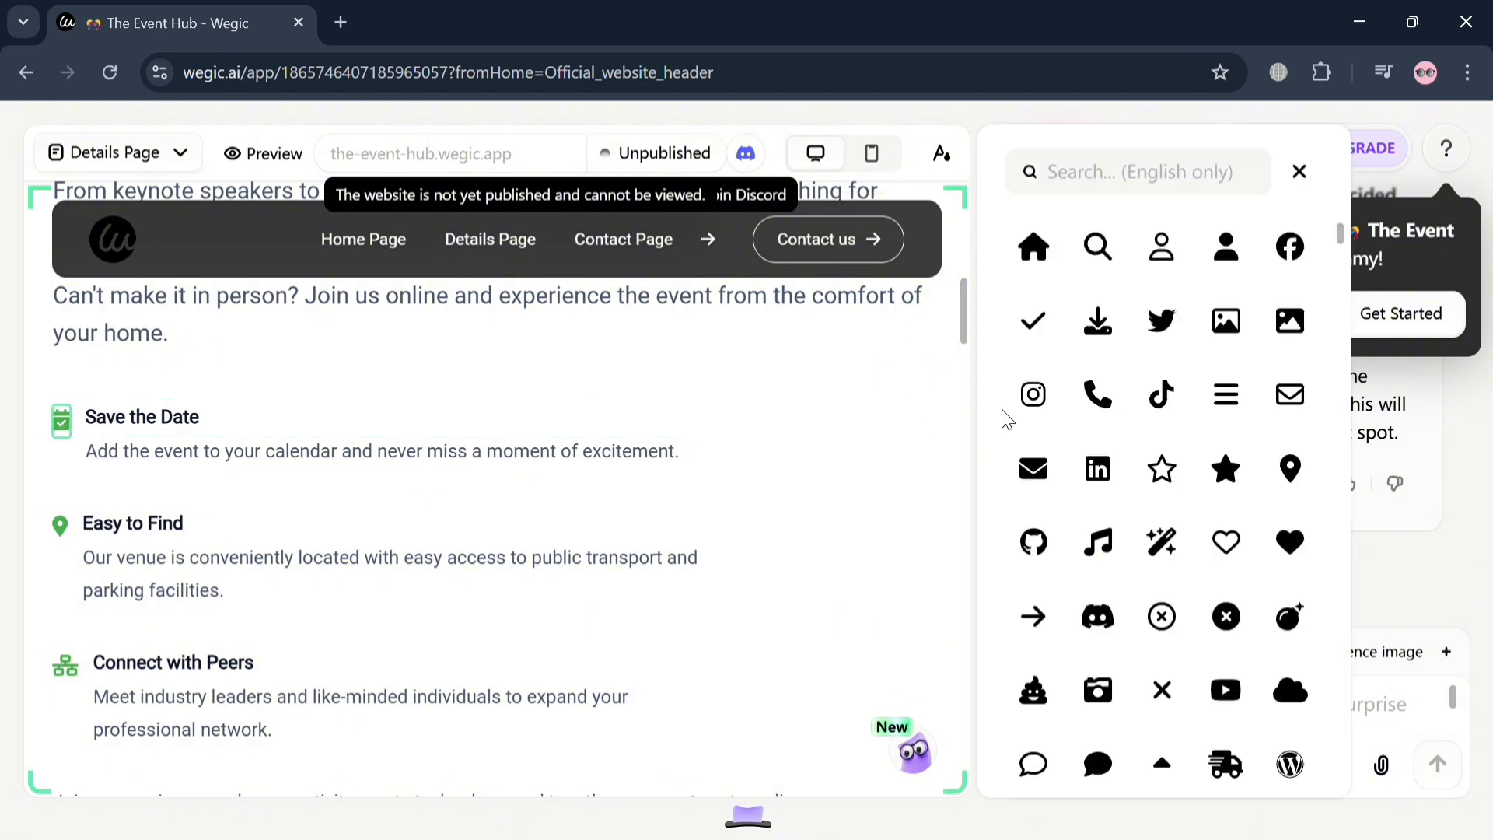
- View the upload and online replacement options for the Event Details fireworks image, and close them without replacing it
{"action": "scroll", "coordinate": [482, 688], "scroll_direction": "down", "scroll_amount": 6}
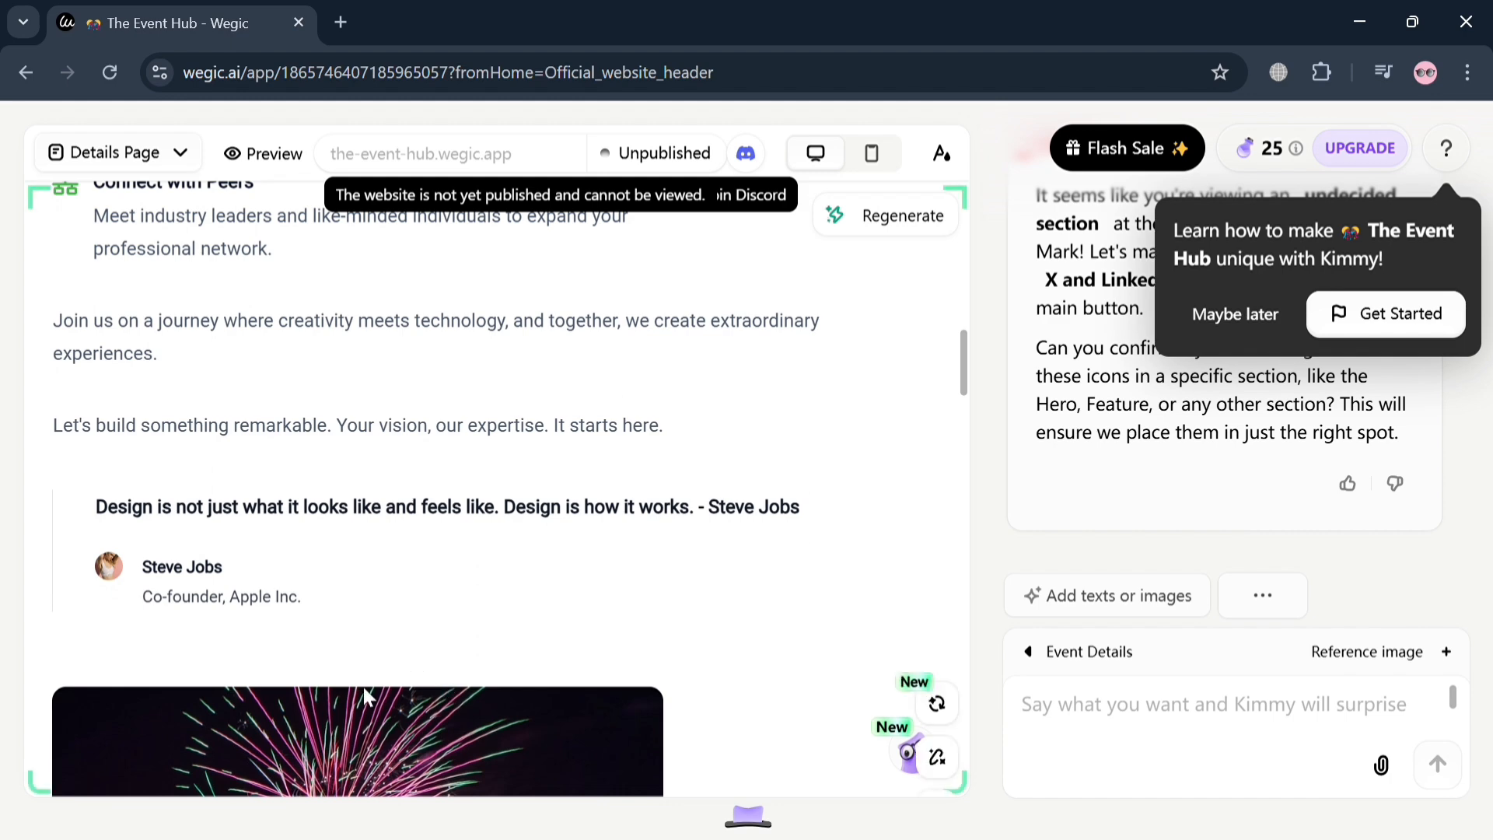
{"action": "scroll", "coordinate": [342, 697], "scroll_direction": "down", "scroll_amount": 3}
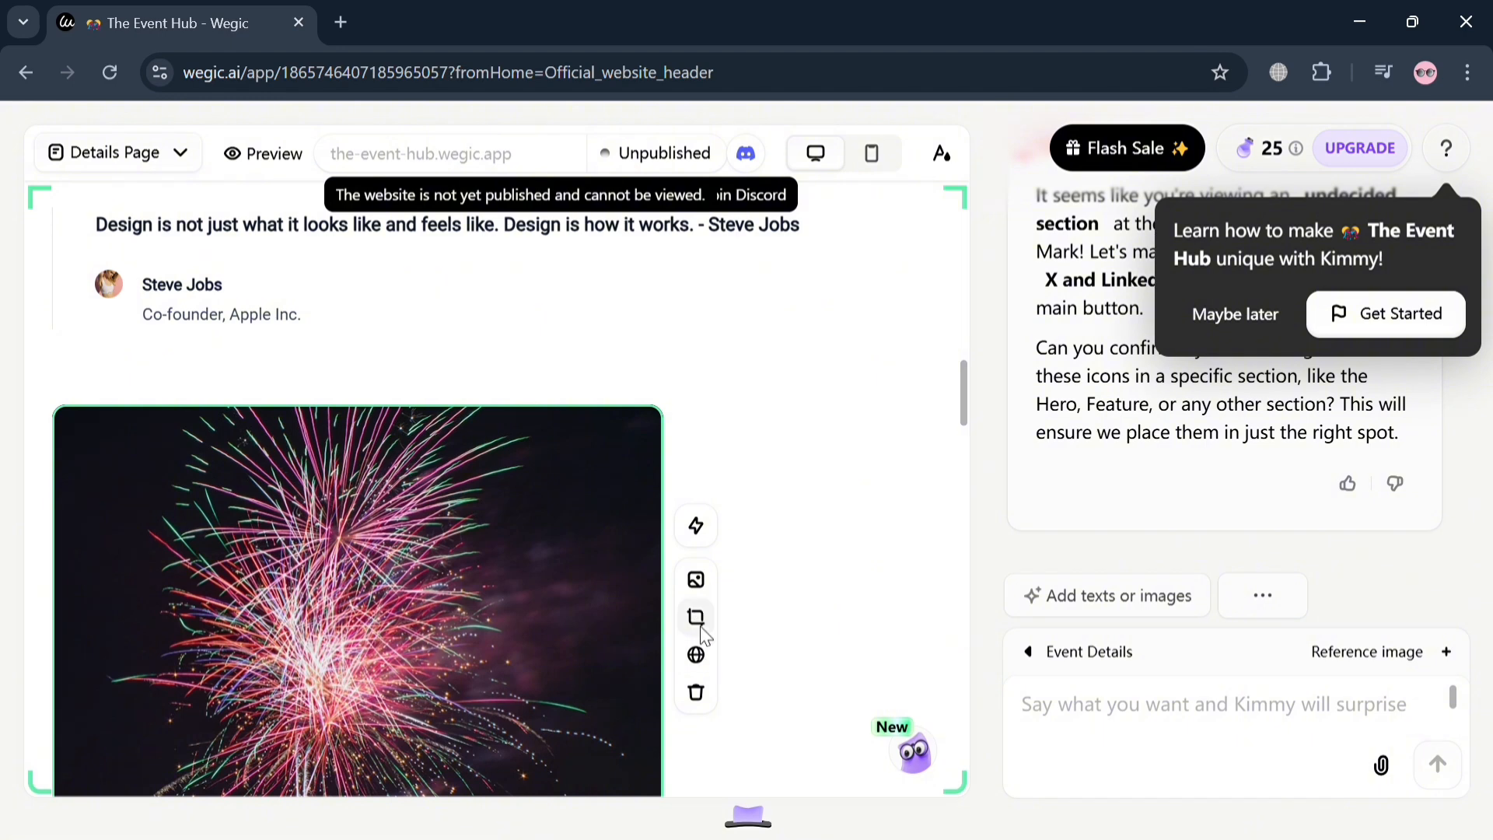
{"action": "left_click", "coordinate": [698, 576]}
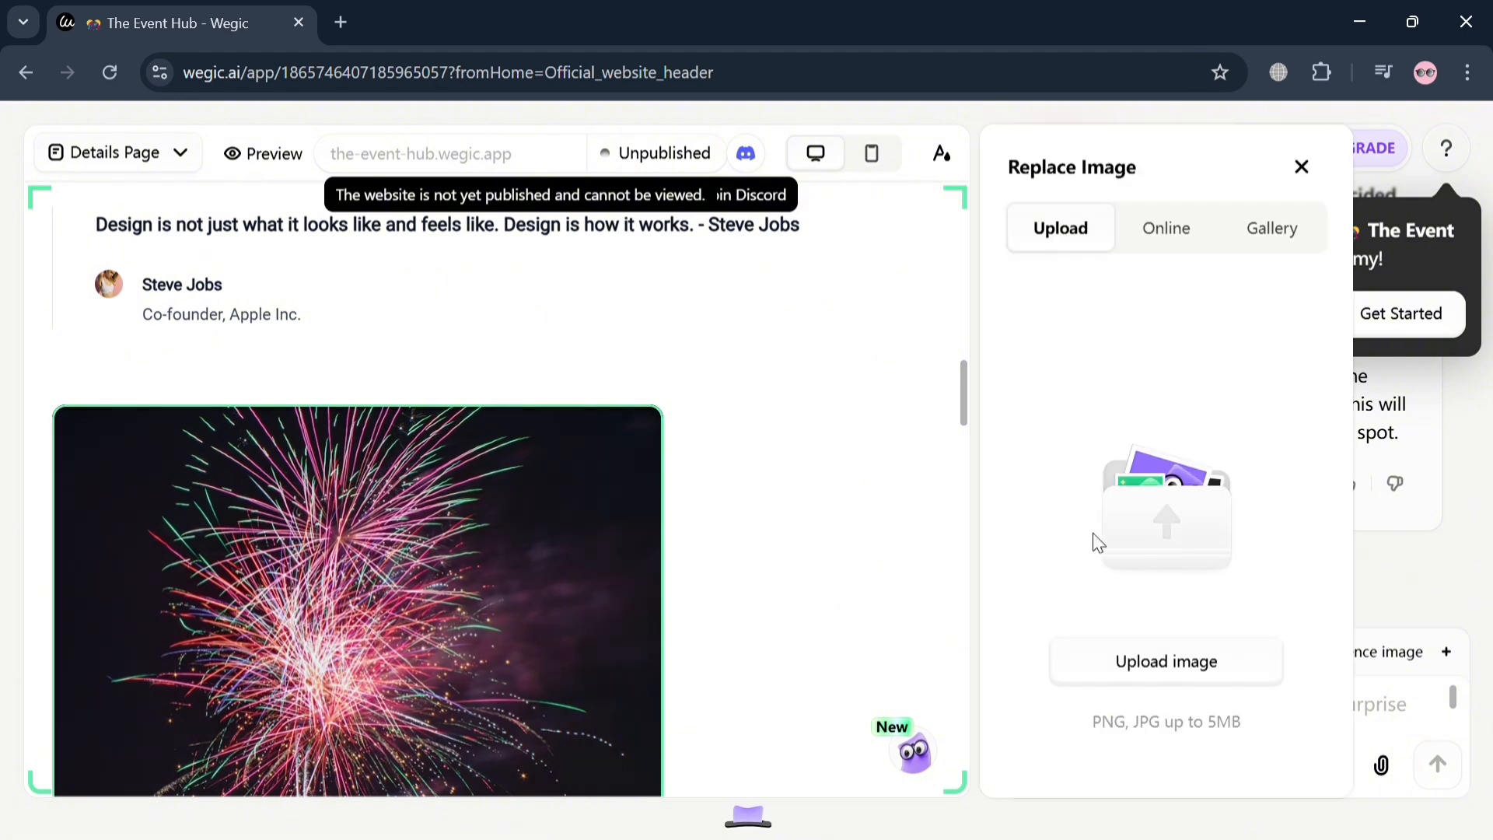
{"action": "left_click", "coordinate": [1270, 212]}
{"action": "left_click", "coordinate": [1182, 232]}
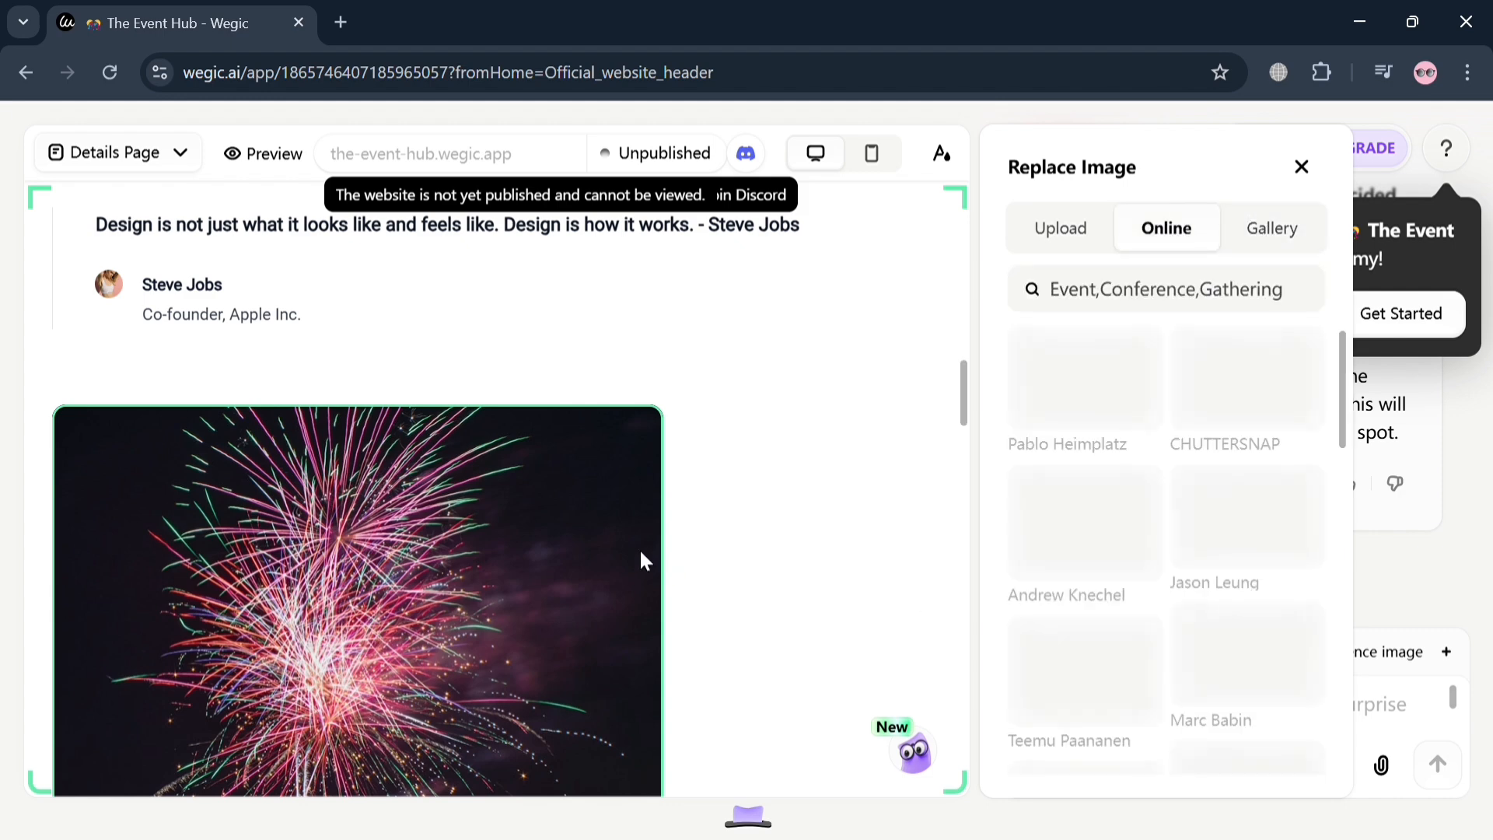
{"action": "scroll", "coordinate": [639, 548], "scroll_direction": "down", "scroll_amount": 3}
{"action": "scroll", "coordinate": [639, 552], "scroll_direction": "up", "scroll_amount": 2}
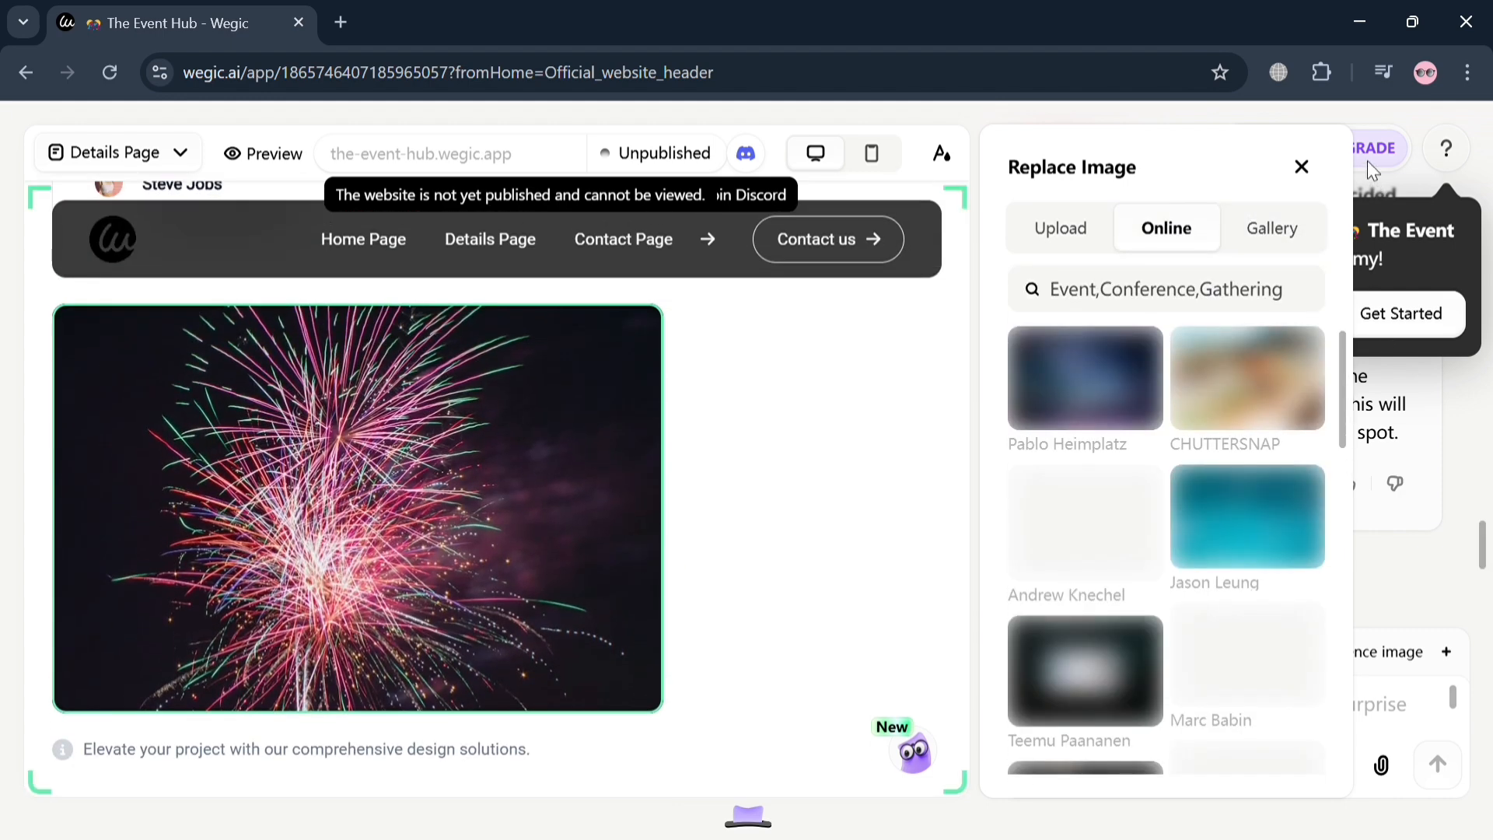
{"action": "scroll", "coordinate": [1192, 633], "scroll_direction": "down", "scroll_amount": 4}
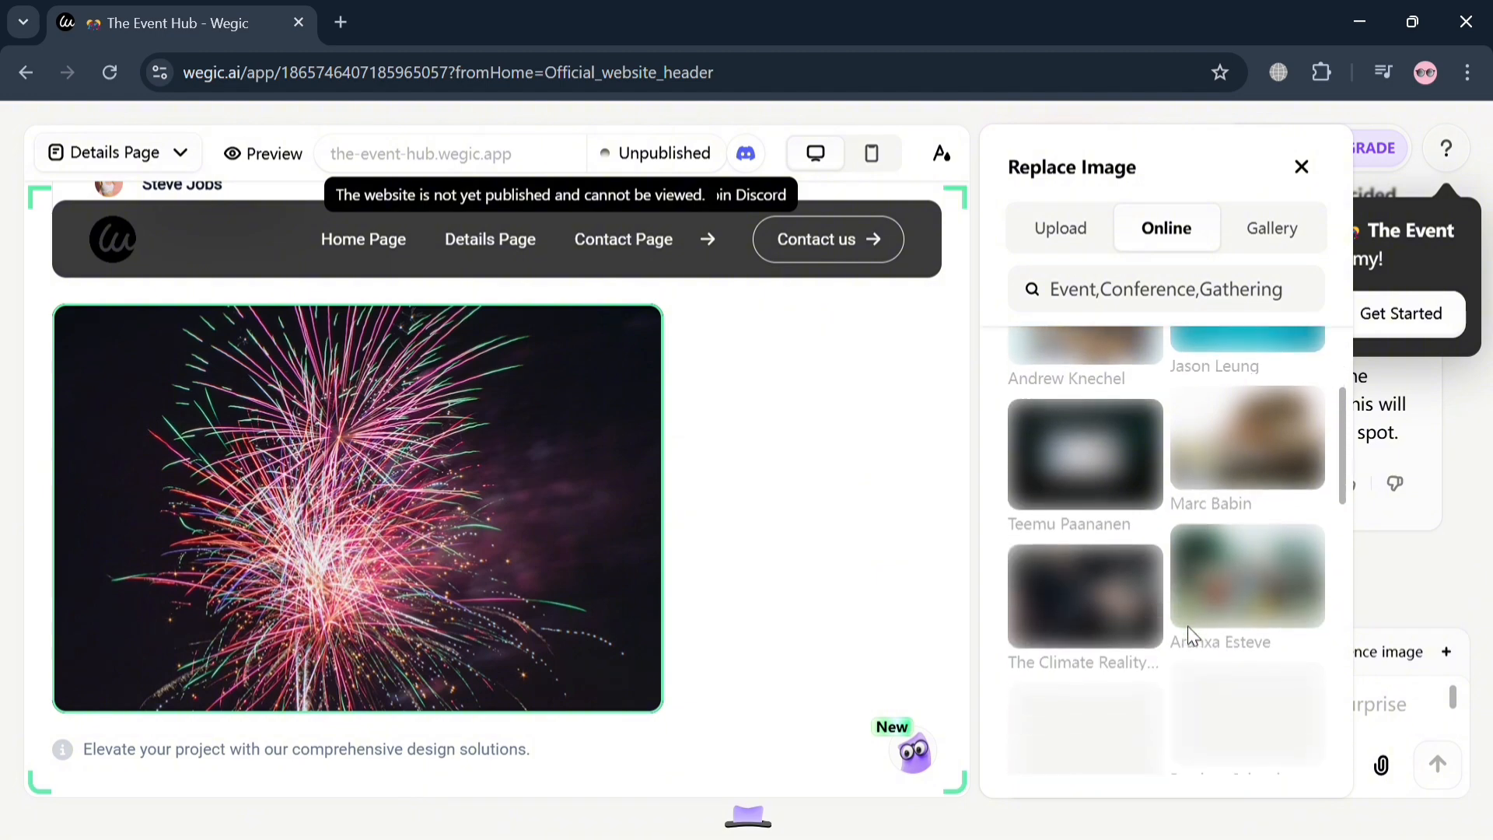
{"action": "scroll", "coordinate": [1187, 626], "scroll_direction": "up", "scroll_amount": 4}
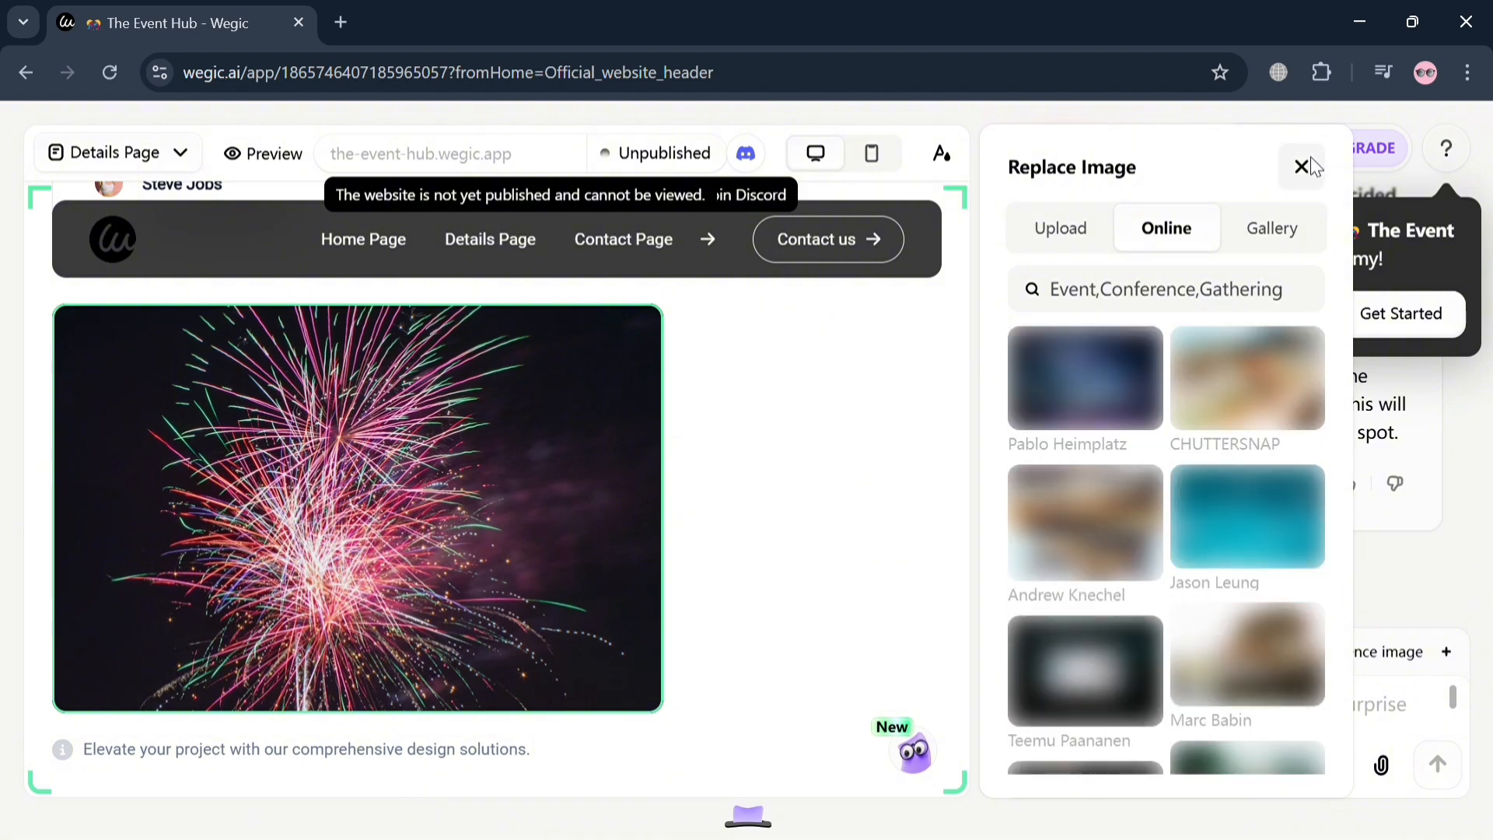
{"action": "left_click", "coordinate": [1301, 167]}
- Add a new section below Find Us Here on the Details Page with the prompt "Add a form section"
{"action": "scroll", "coordinate": [879, 433], "scroll_direction": "down", "scroll_amount": 10}
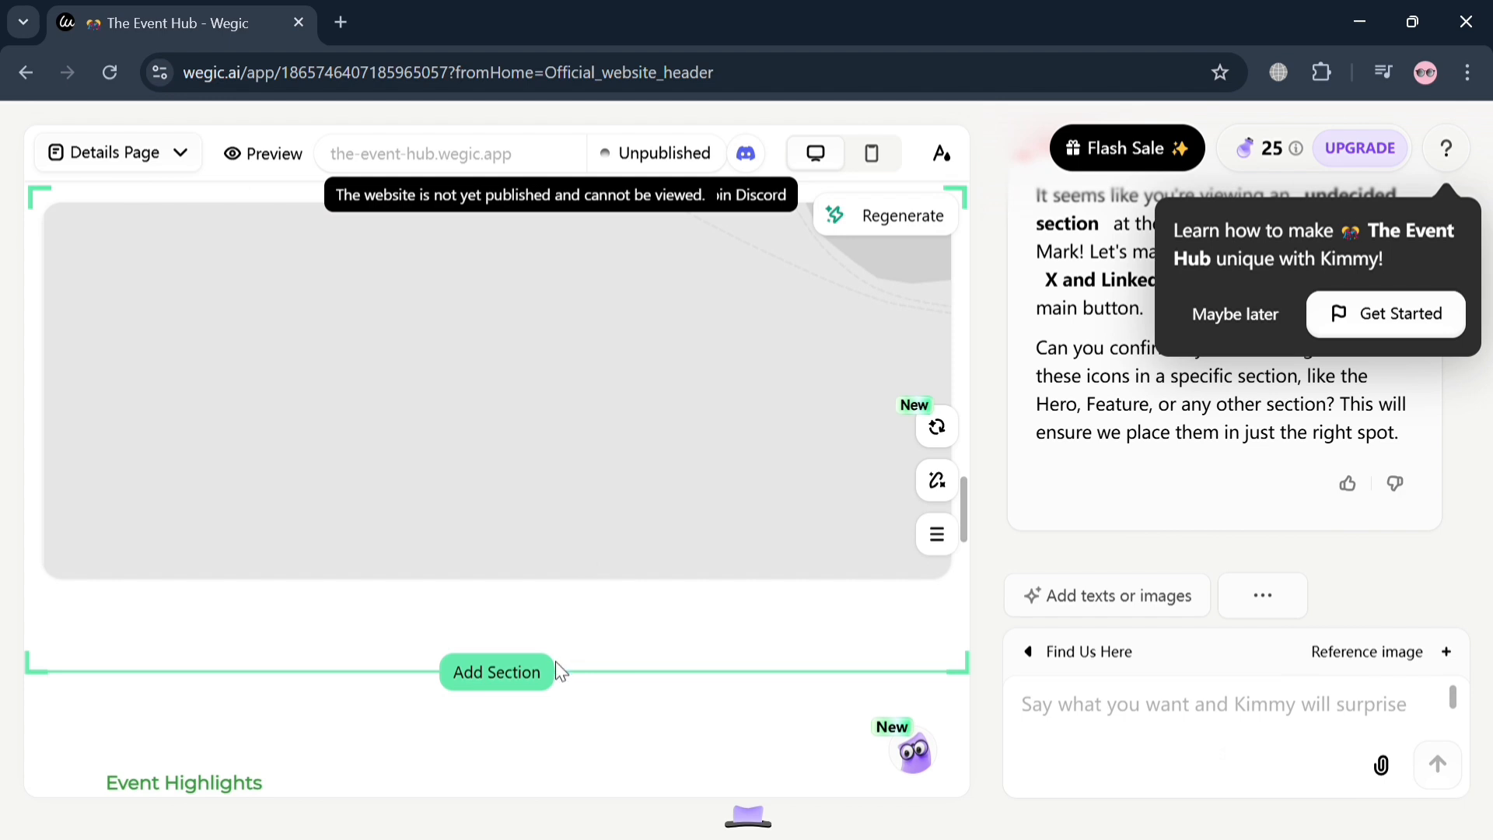
{"action": "left_click", "coordinate": [534, 667]}
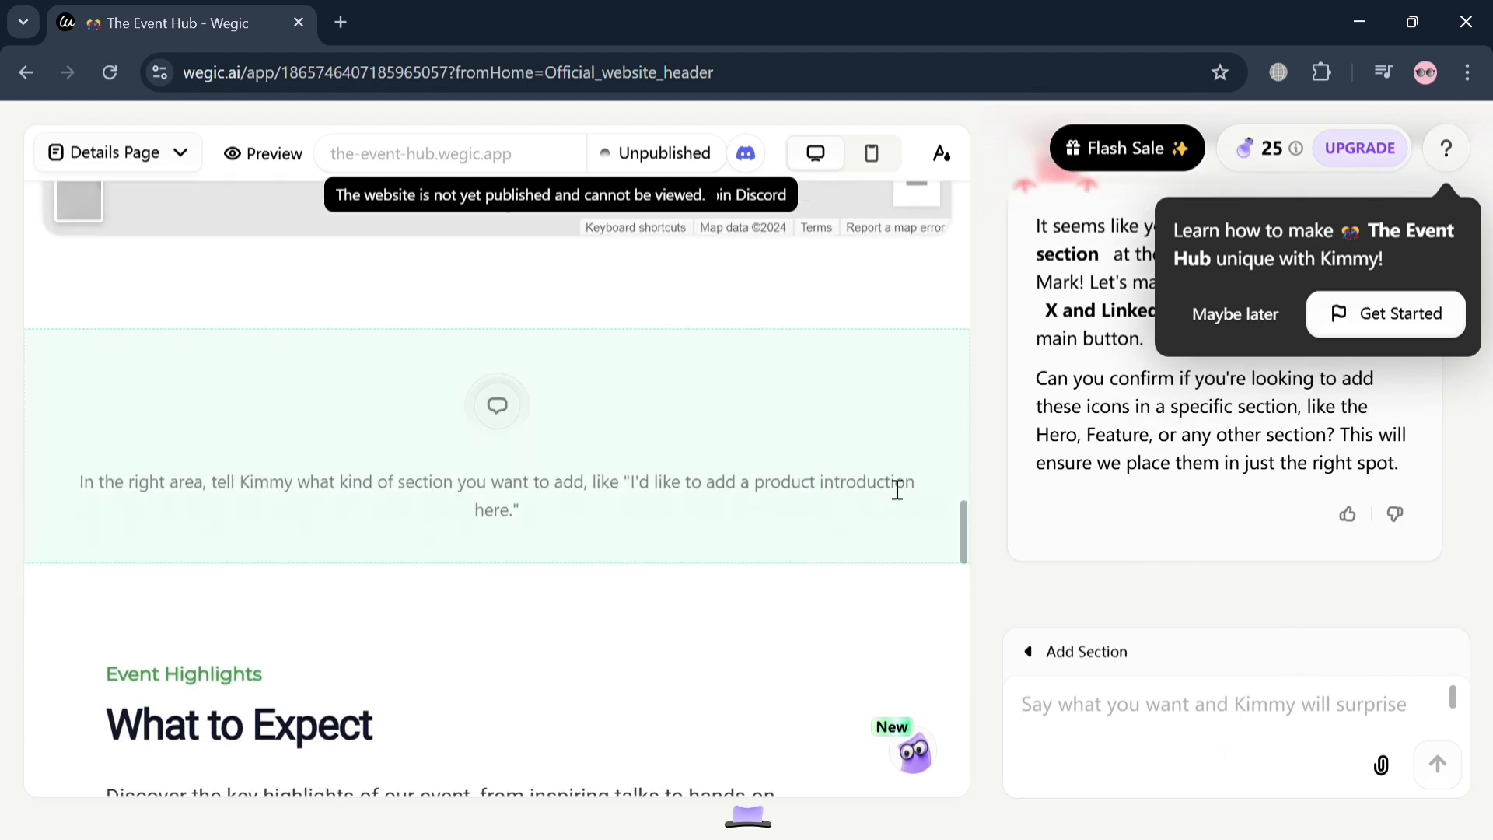
{"action": "left_click", "coordinate": [1090, 706]}
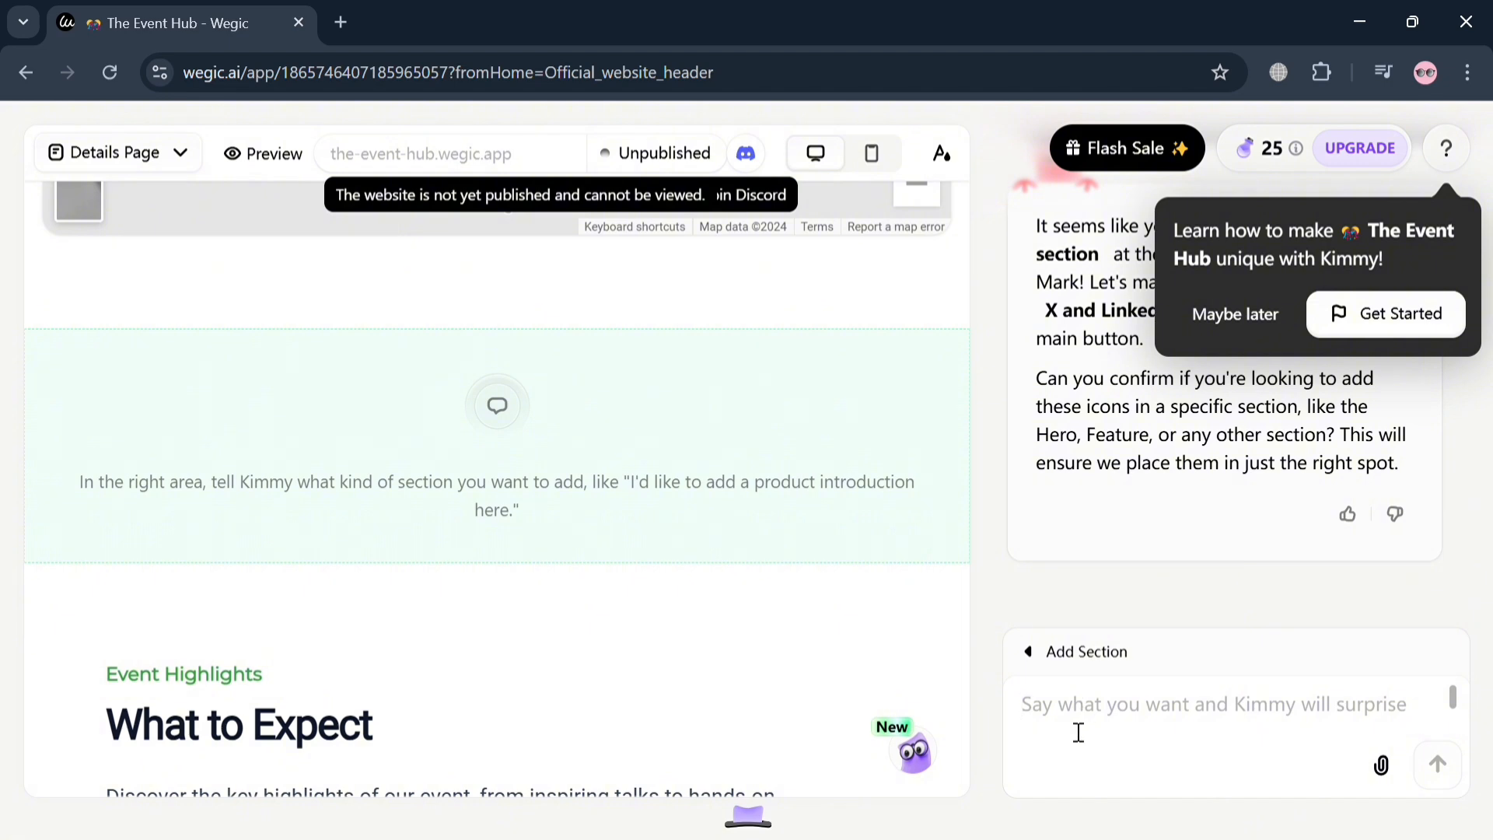
{"action": "type", "text": "Add a form section"}
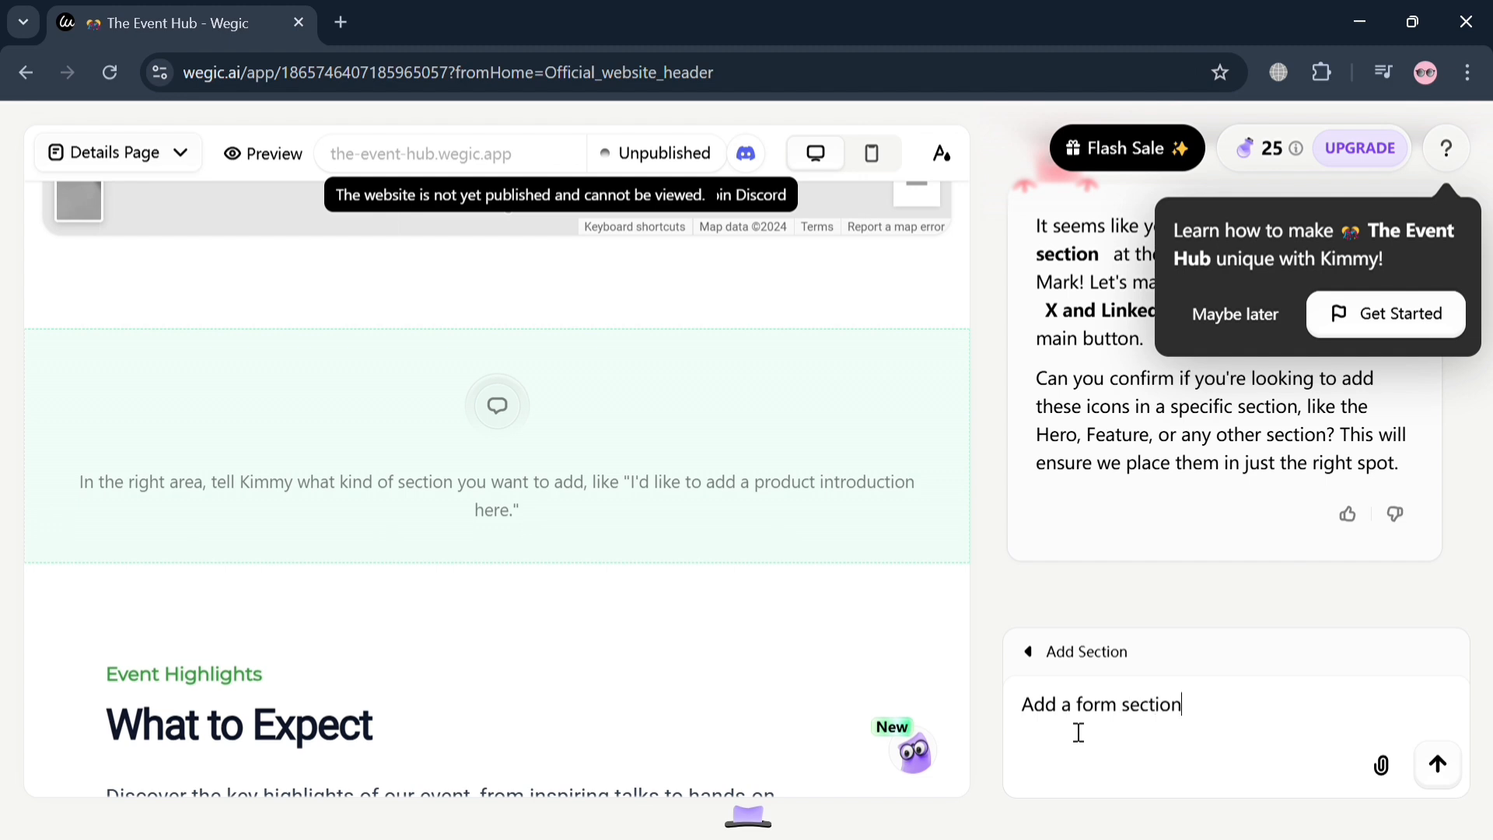
{"action": "key", "text": "Return"}
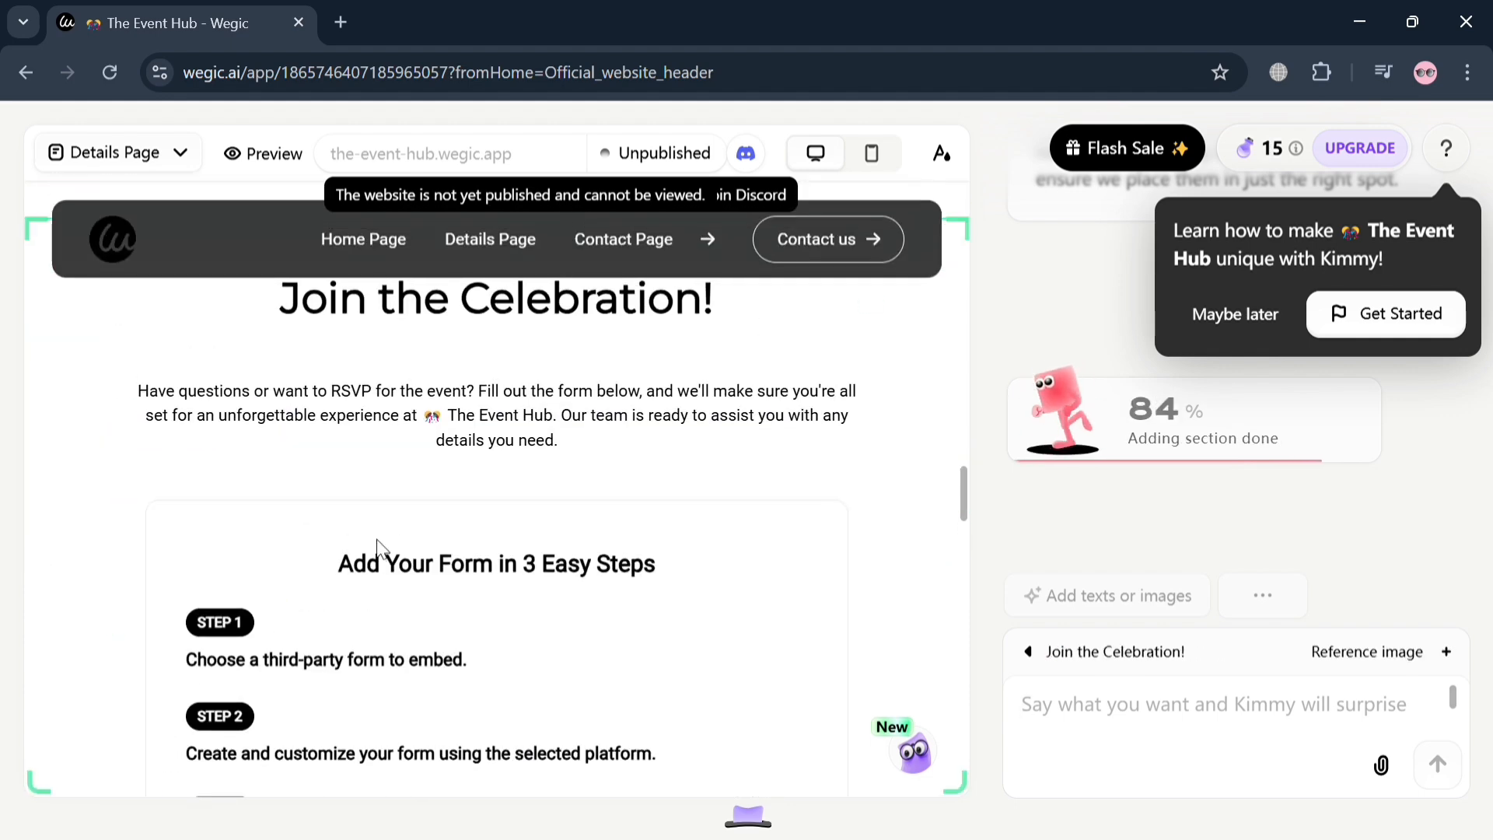
- Look through the new Join the Celebration! form section, its setup steps and the form providers it offers
{"action": "scroll", "coordinate": [389, 553], "scroll_direction": "down", "scroll_amount": 3}
{"action": "scroll", "coordinate": [389, 552], "scroll_direction": "up", "scroll_amount": 5}
{"action": "scroll", "coordinate": [376, 540], "scroll_direction": "up", "scroll_amount": 5}
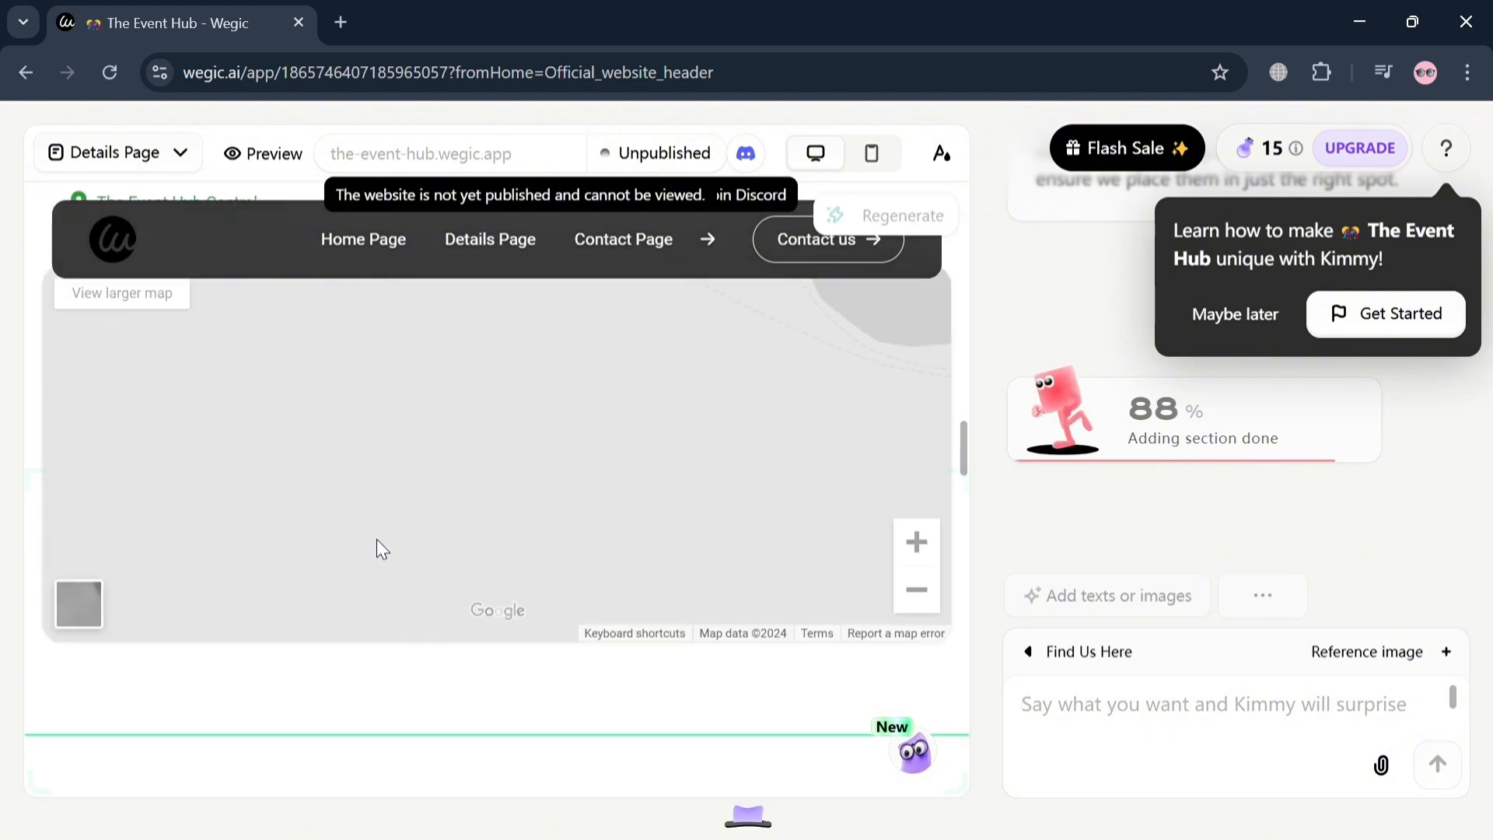
{"action": "scroll", "coordinate": [376, 539], "scroll_direction": "down", "scroll_amount": 2}
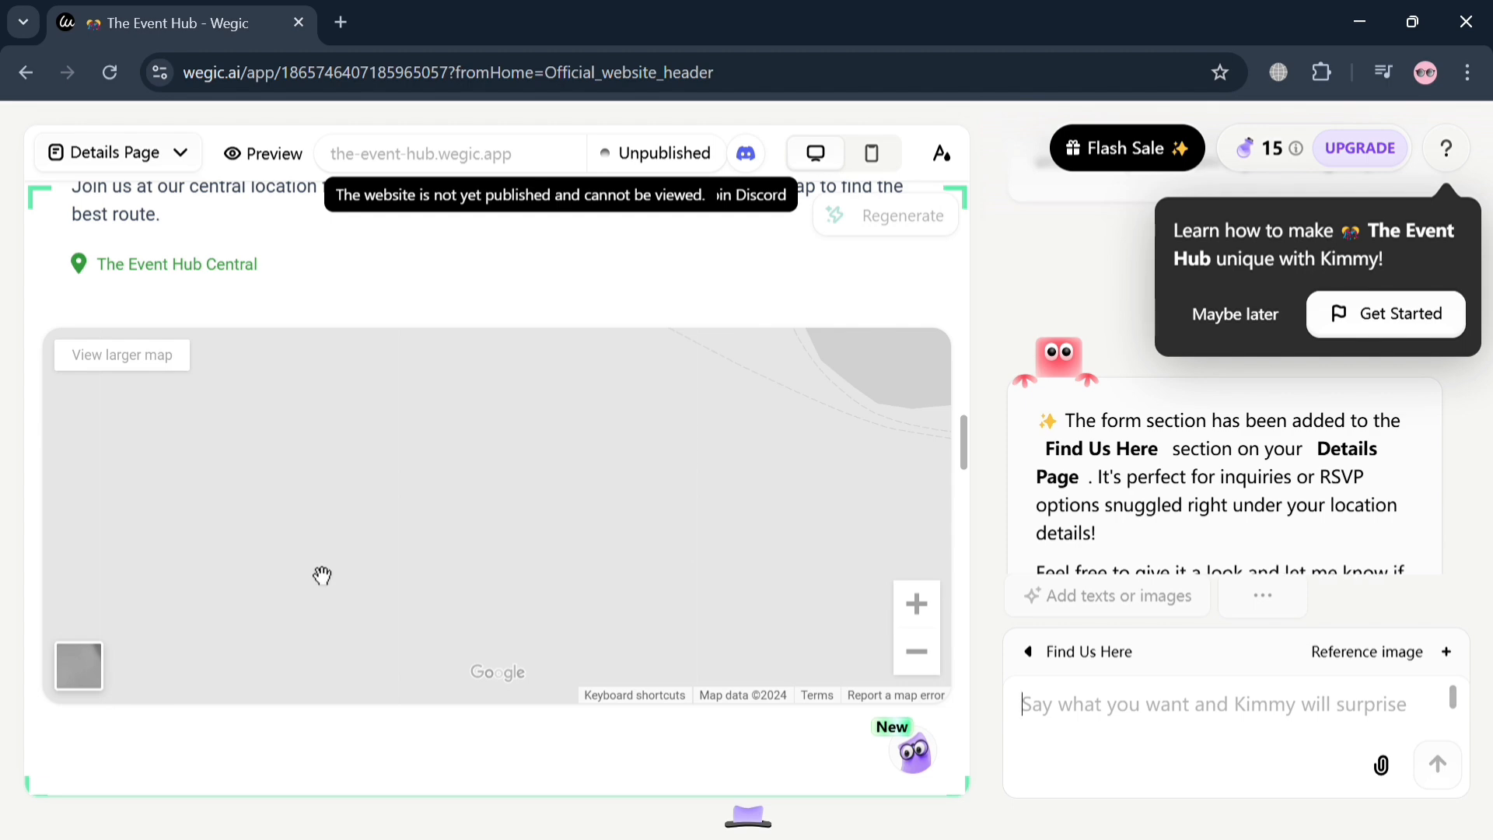
{"action": "scroll", "coordinate": [322, 576], "scroll_direction": "down", "scroll_amount": 3}
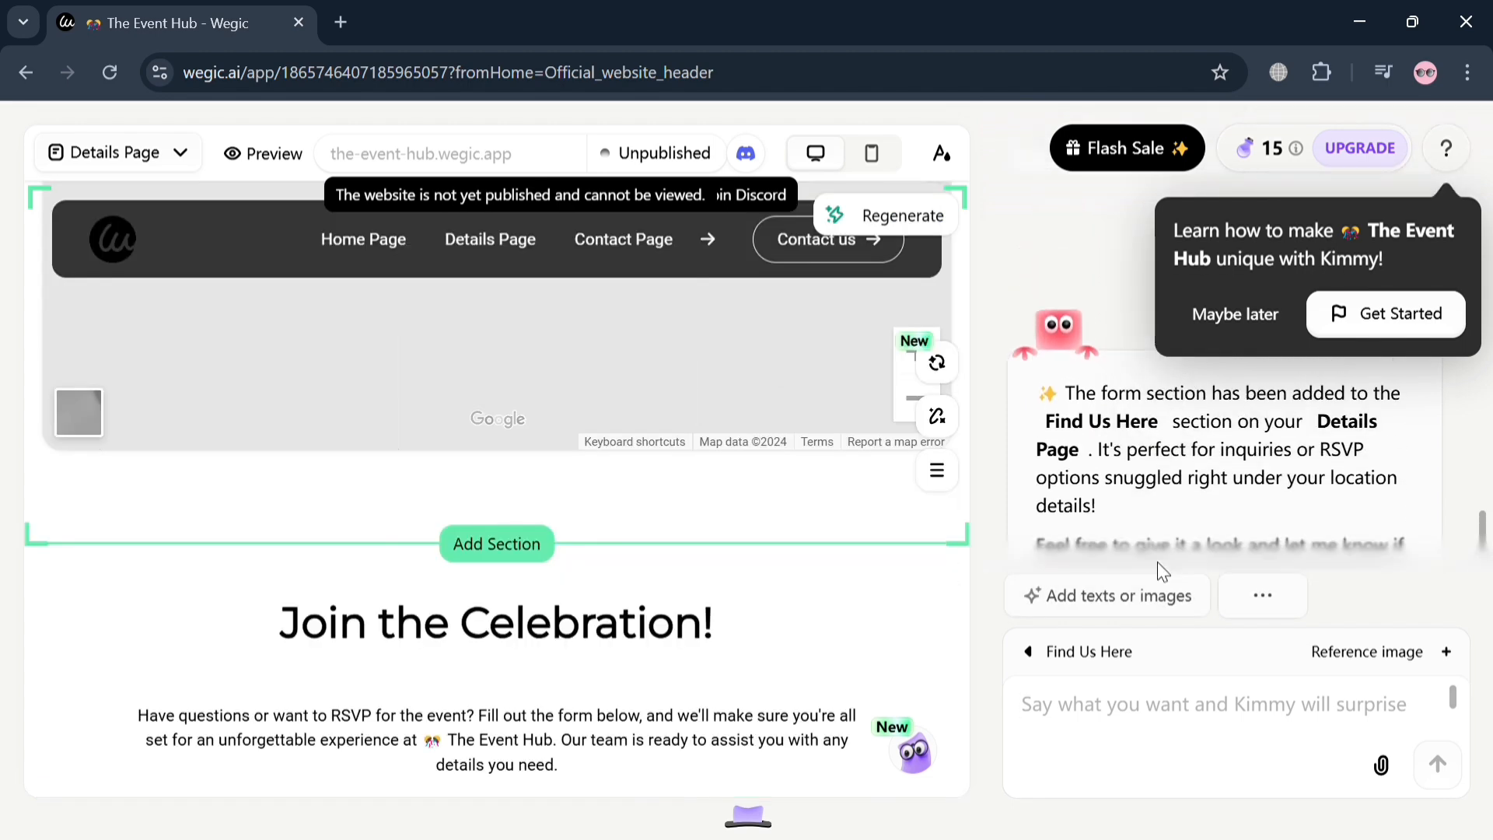
{"action": "scroll", "coordinate": [700, 539], "scroll_direction": "down", "scroll_amount": 4}
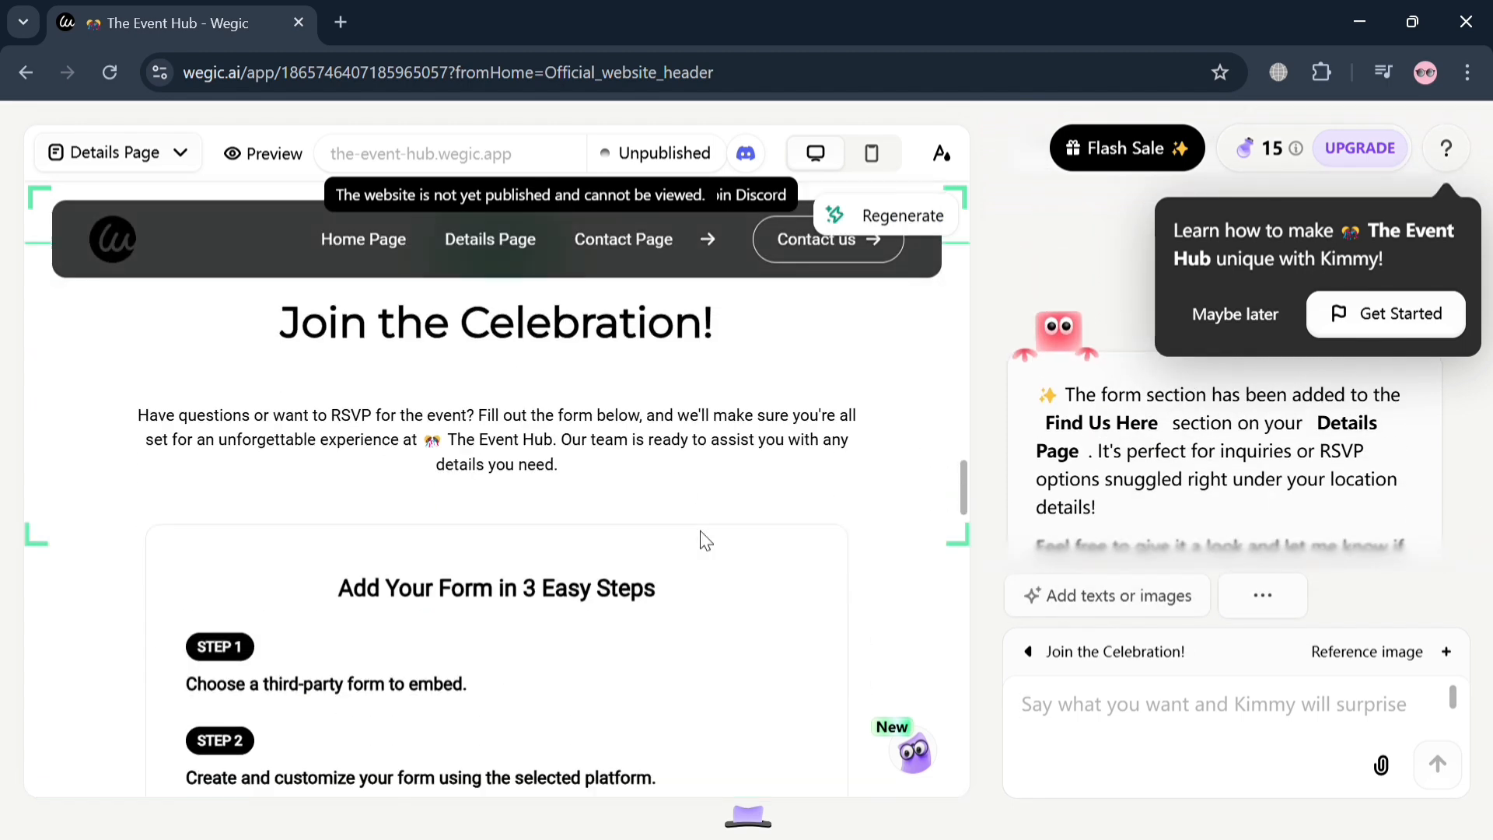
{"action": "scroll", "coordinate": [705, 539], "scroll_direction": "down", "scroll_amount": 3}
{"action": "scroll", "coordinate": [324, 609], "scroll_direction": "down", "scroll_amount": 3}
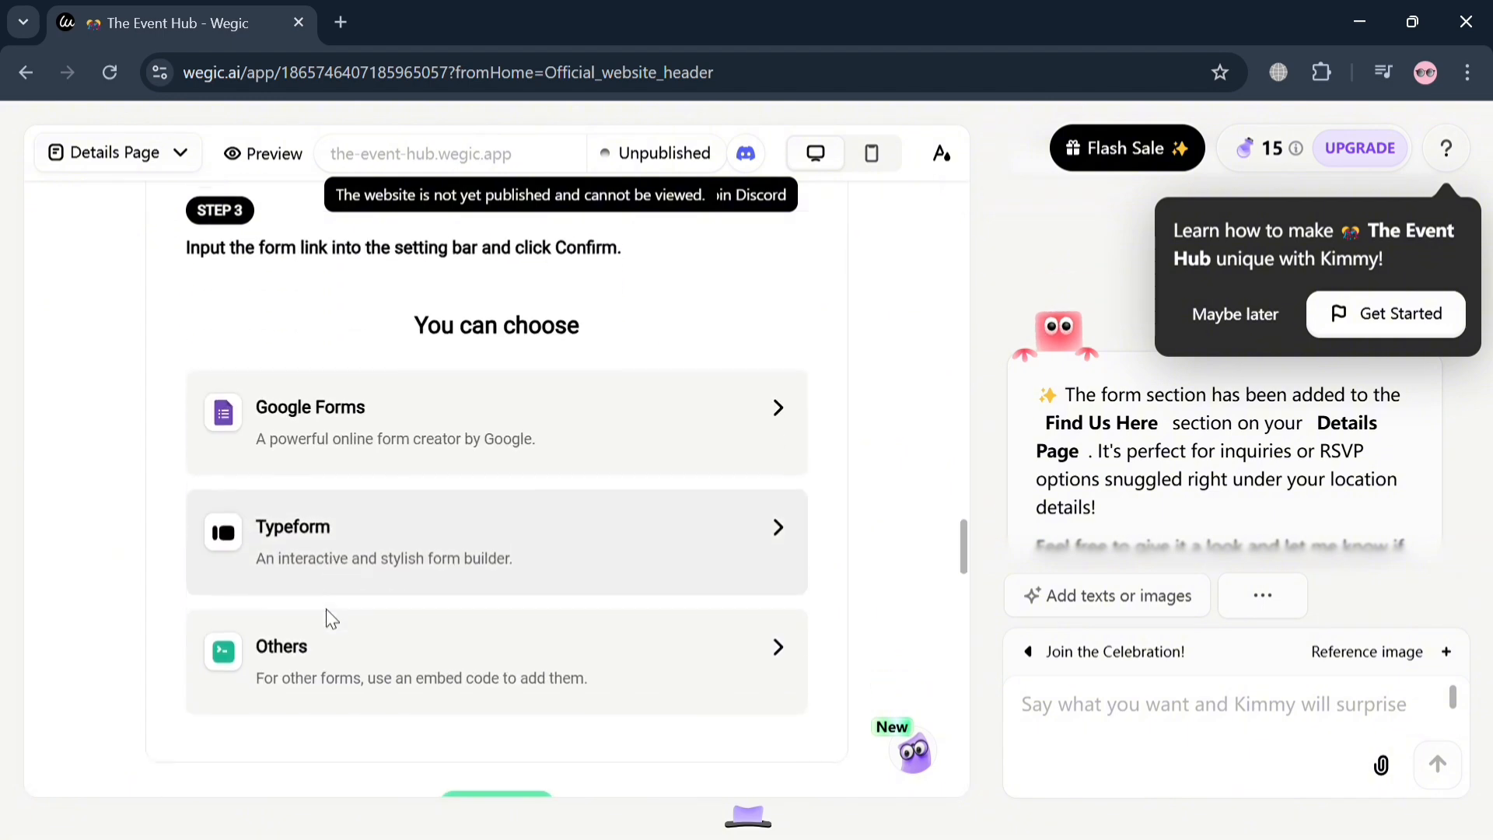
{"action": "scroll", "coordinate": [516, 521], "scroll_direction": "down", "scroll_amount": 1}
{"action": "scroll", "coordinate": [516, 521], "scroll_direction": "down", "scroll_amount": 1}
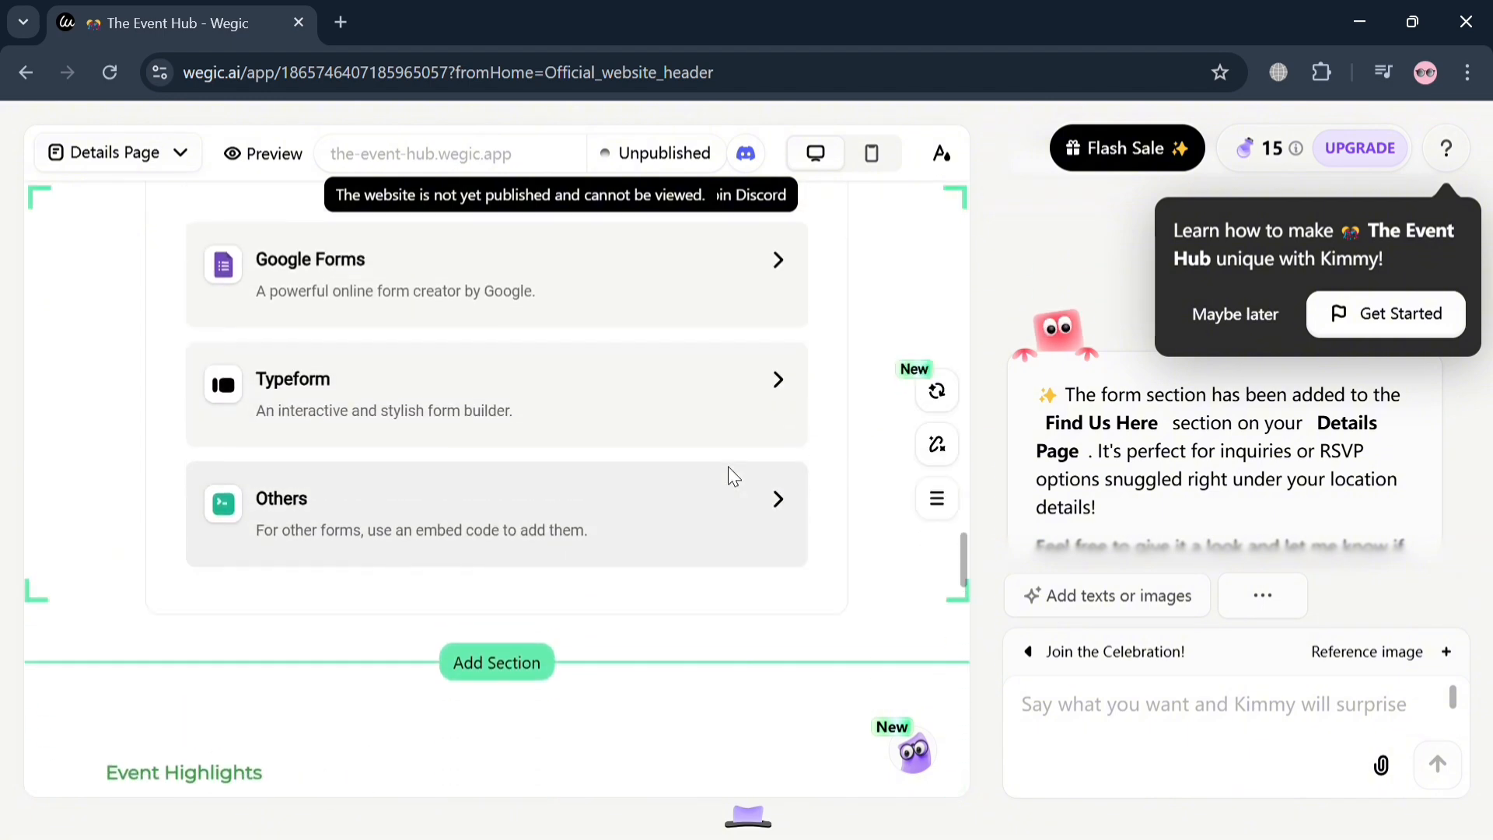
{"action": "scroll", "coordinate": [729, 472], "scroll_direction": "up", "scroll_amount": 3}
{"action": "scroll", "coordinate": [731, 474], "scroll_direction": "down", "scroll_amount": 2}
{"action": "scroll", "coordinate": [731, 476], "scroll_direction": "down", "scroll_amount": 5}
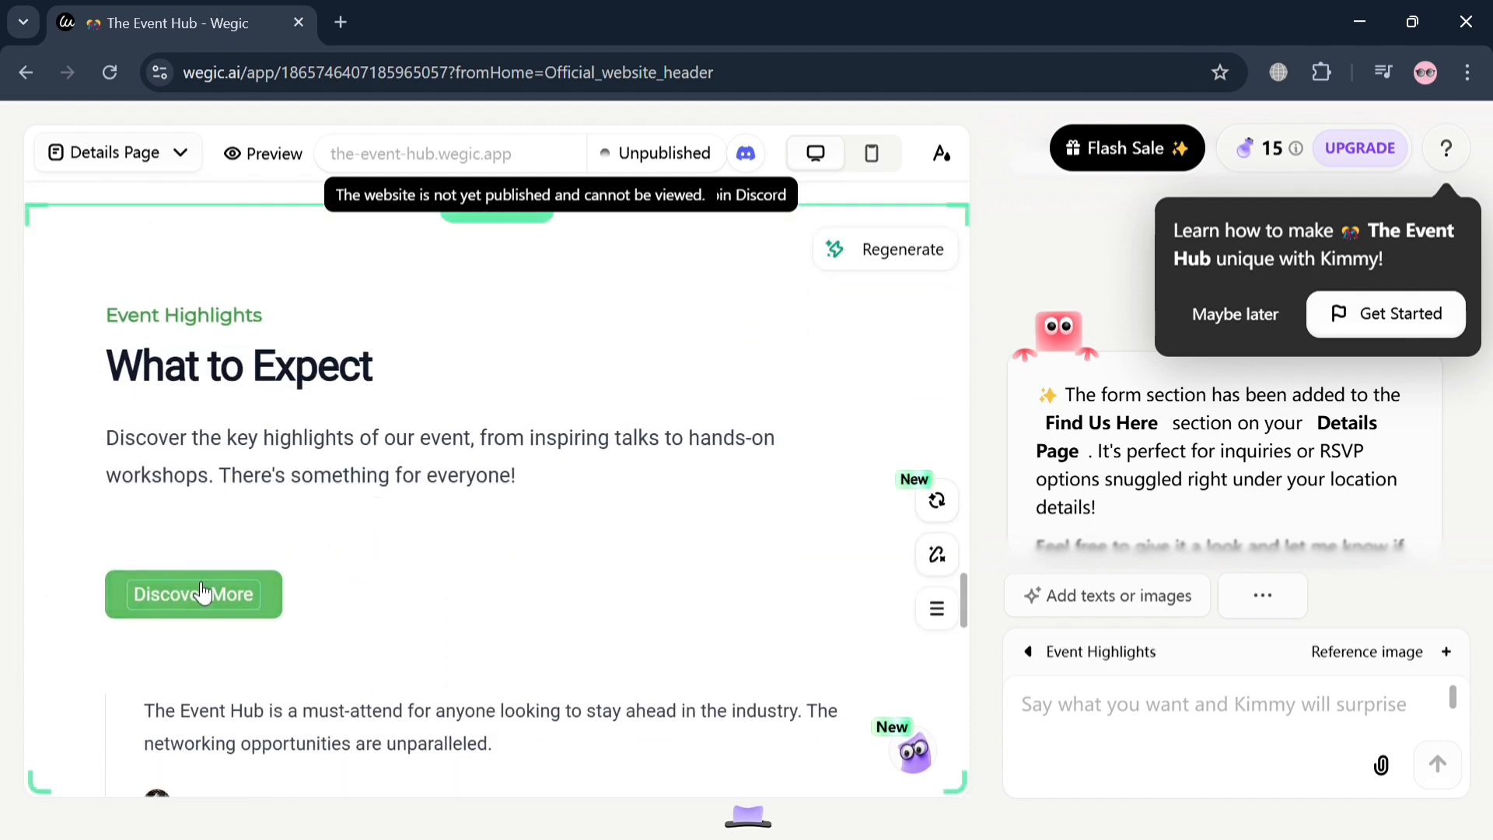
- View the link settings of the Discover More button in the Event Highlights section and close them
{"action": "left_click", "coordinate": [202, 596]}
{"action": "scroll", "coordinate": [568, 589], "scroll_direction": "up", "scroll_amount": 3}
{"action": "scroll", "coordinate": [568, 589], "scroll_direction": "up", "scroll_amount": 2}
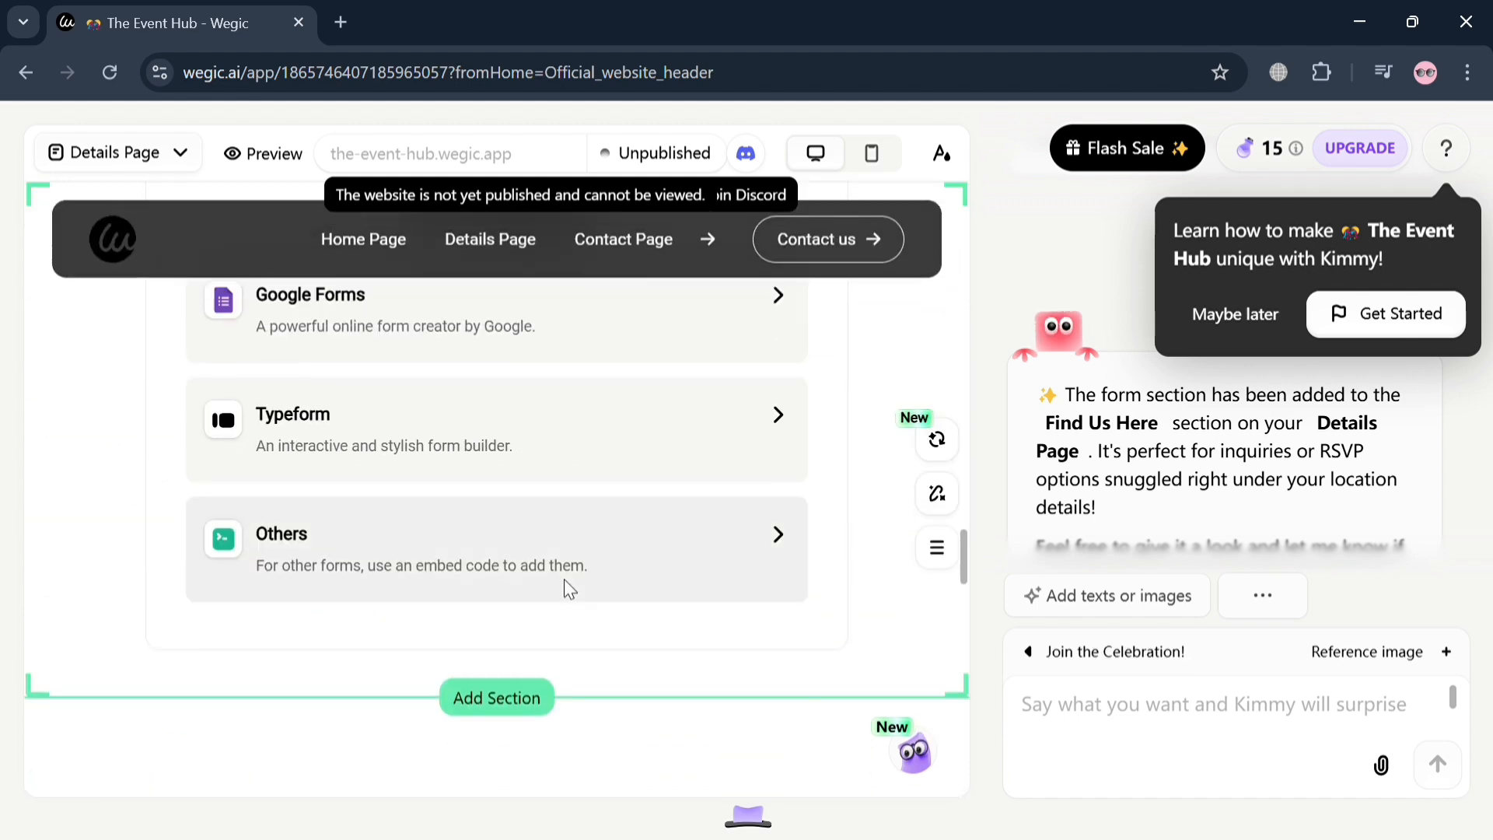
{"action": "scroll", "coordinate": [566, 586], "scroll_direction": "down", "scroll_amount": 5}
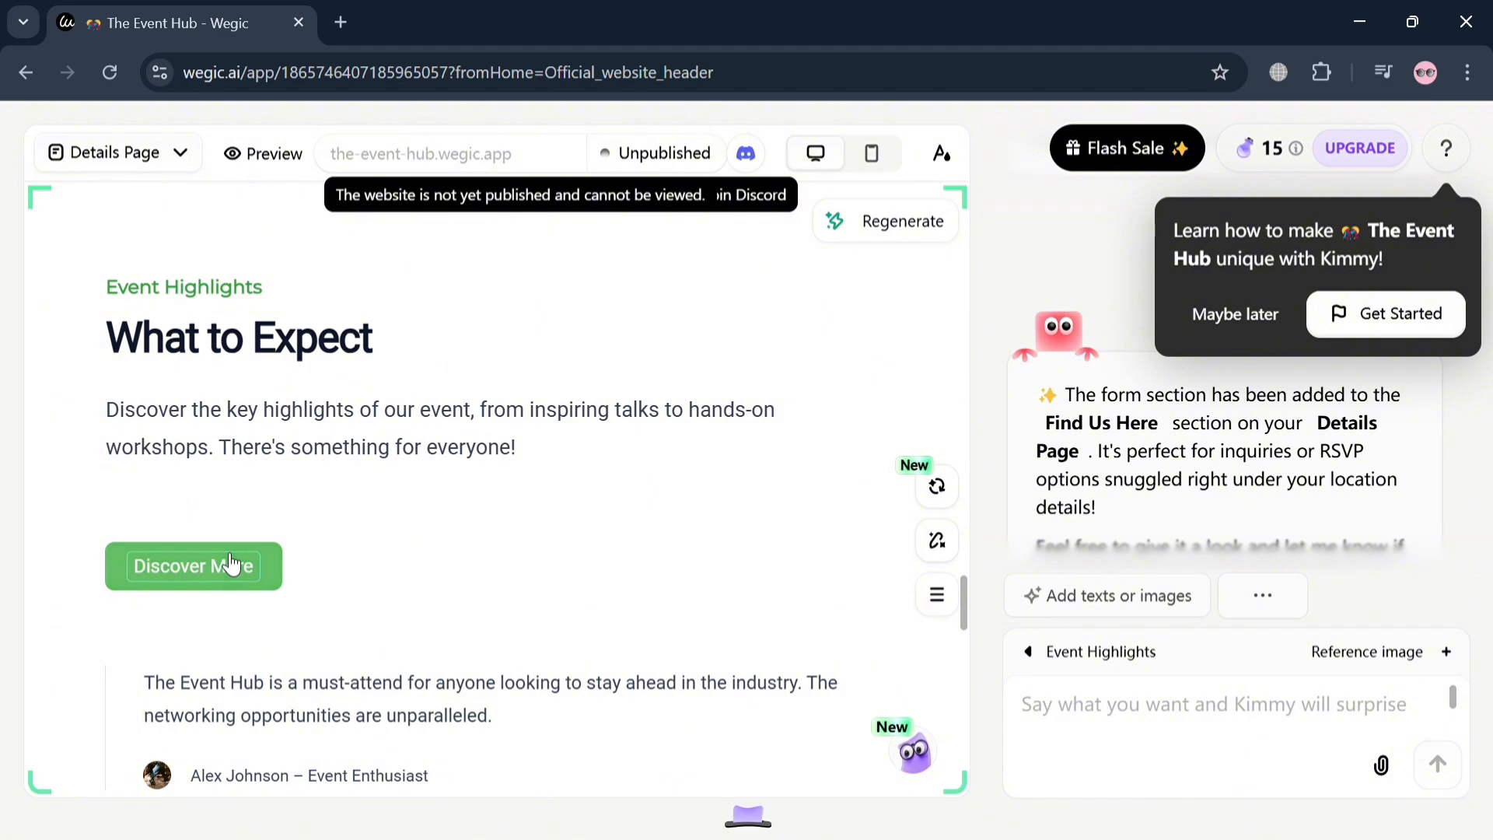
{"action": "left_click", "coordinate": [231, 566]}
{"action": "left_click", "coordinate": [296, 569]}
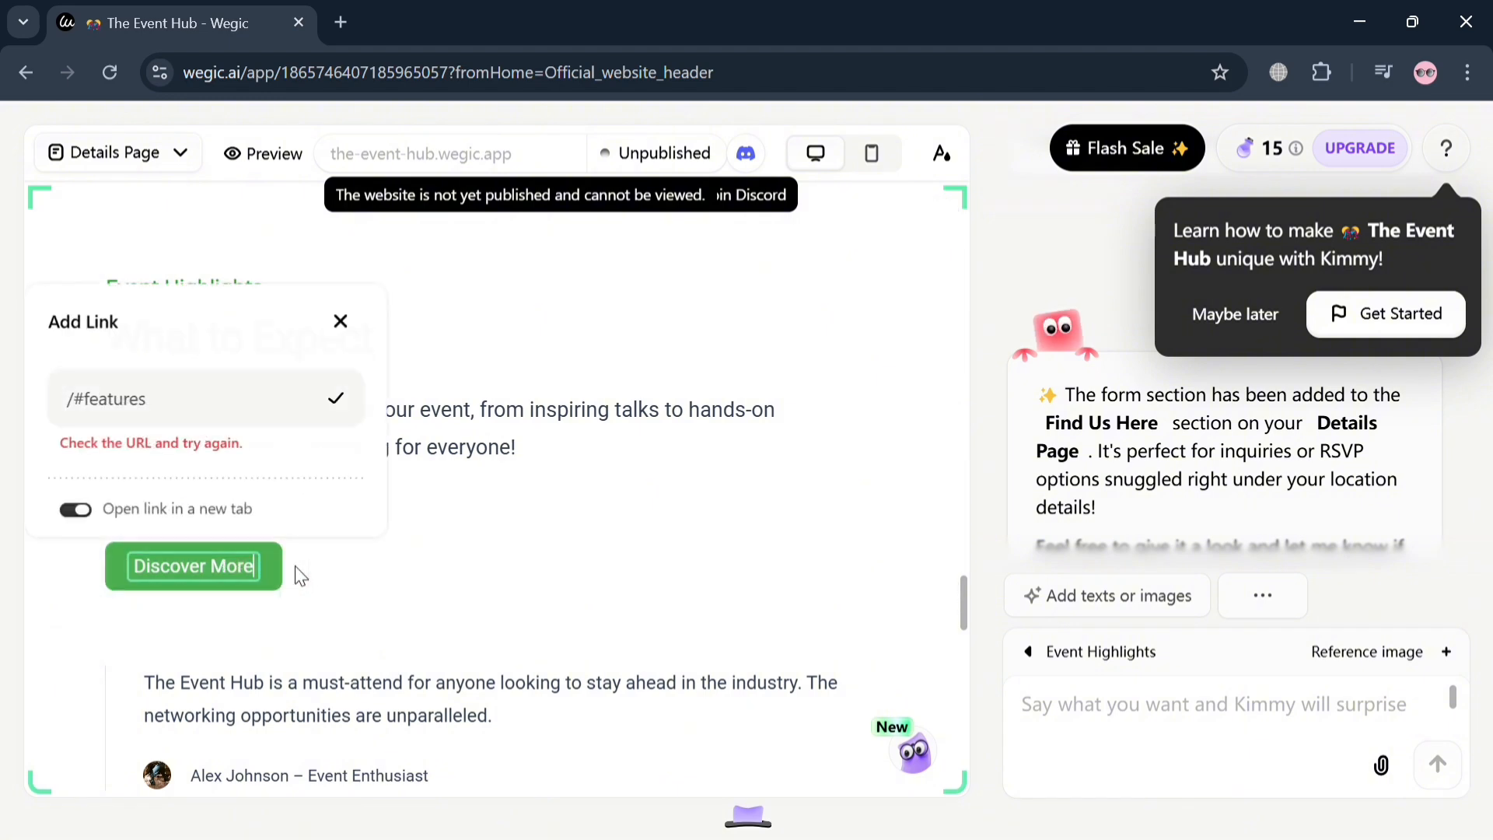
{"action": "left_click", "coordinate": [350, 312]}
- Check the bottom of the Details Page, and look through the Details Page and Contact Page in mobile view
{"action": "scroll", "coordinate": [406, 543], "scroll_direction": "down", "scroll_amount": 10}
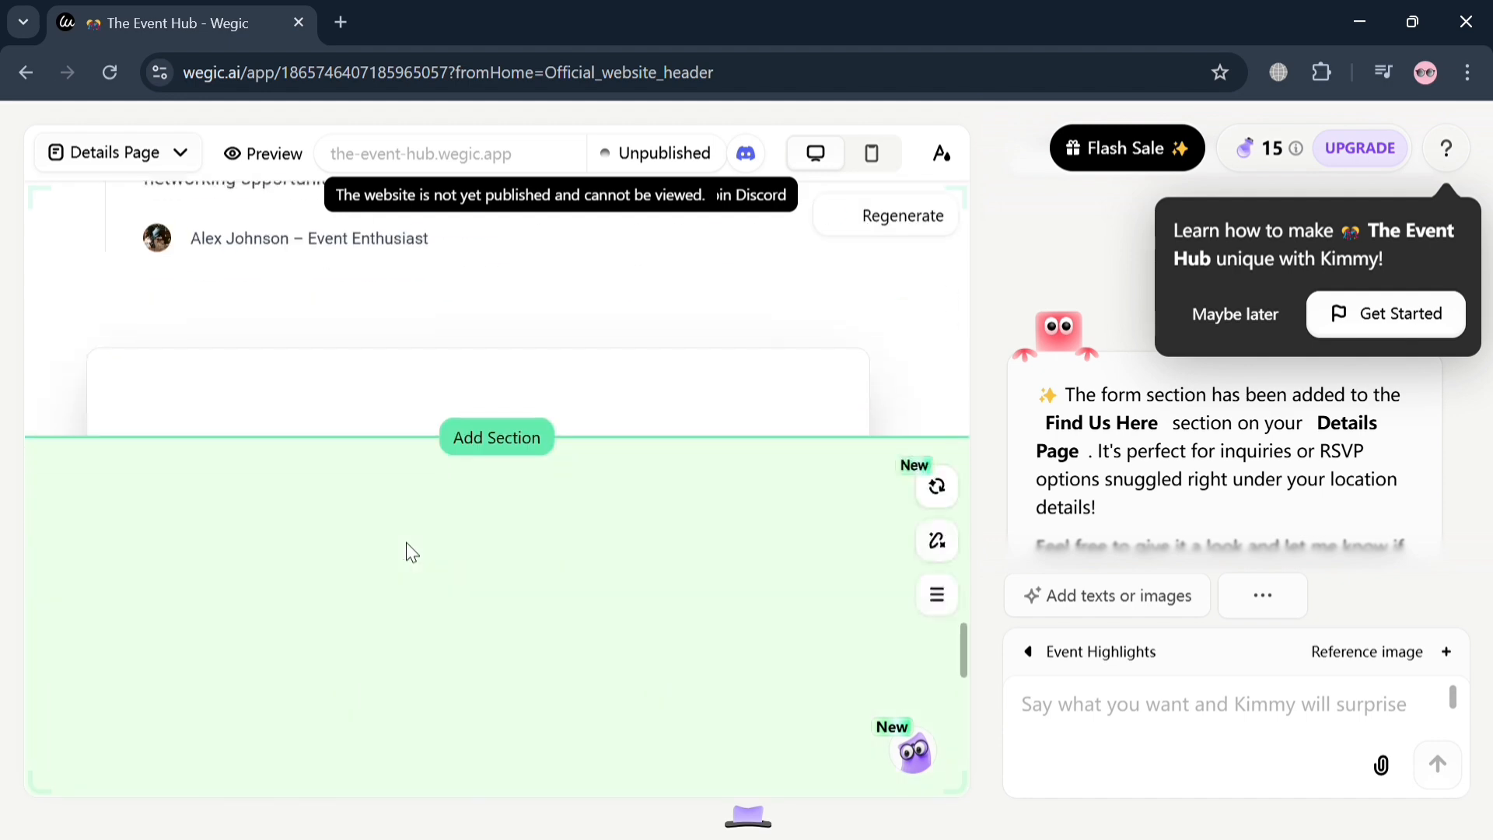
{"action": "scroll", "coordinate": [406, 543], "scroll_direction": "down", "scroll_amount": 10}
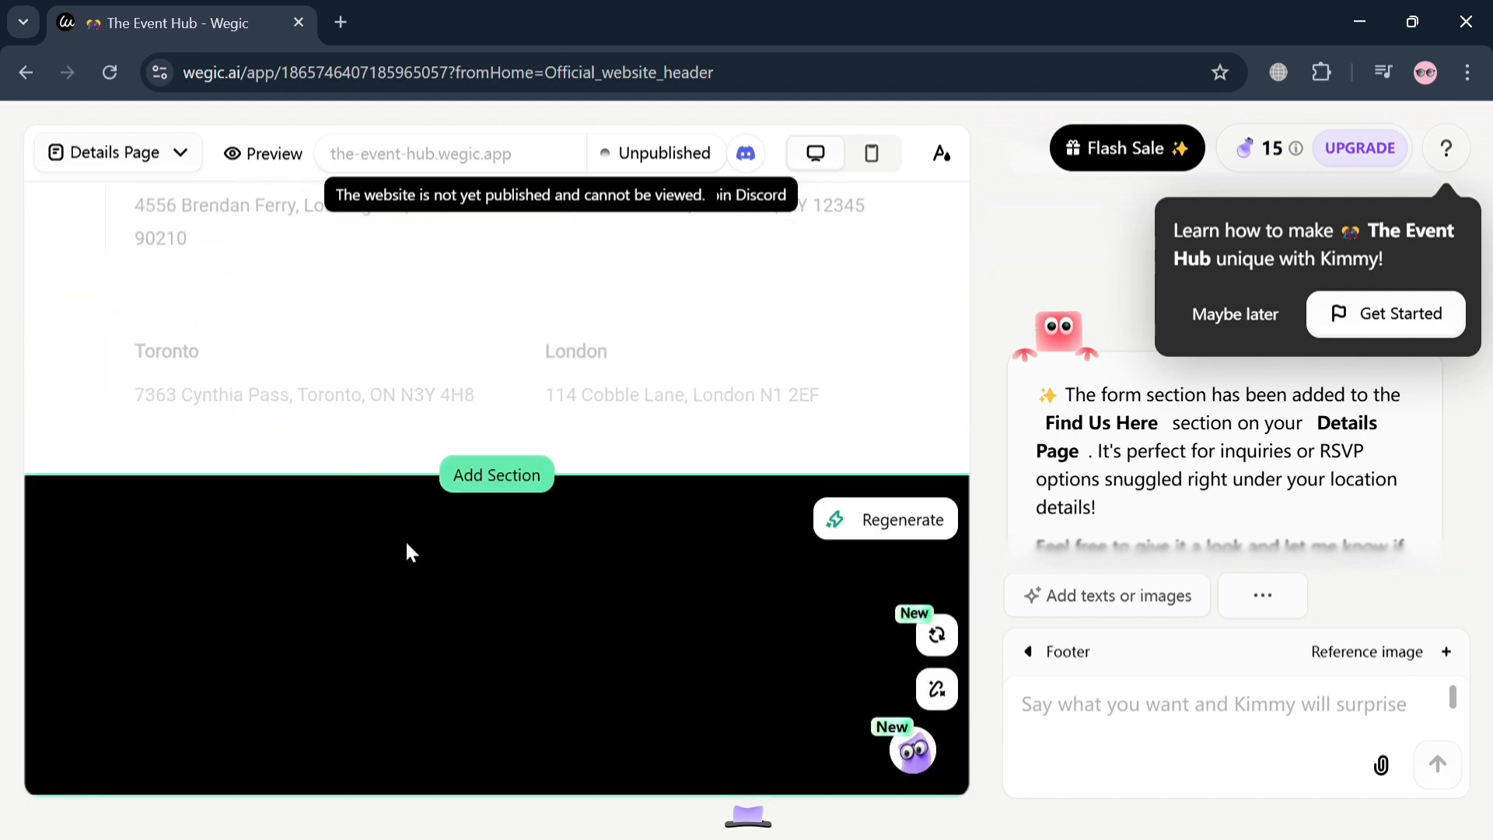
{"action": "scroll", "coordinate": [406, 550], "scroll_direction": "up", "scroll_amount": 2}
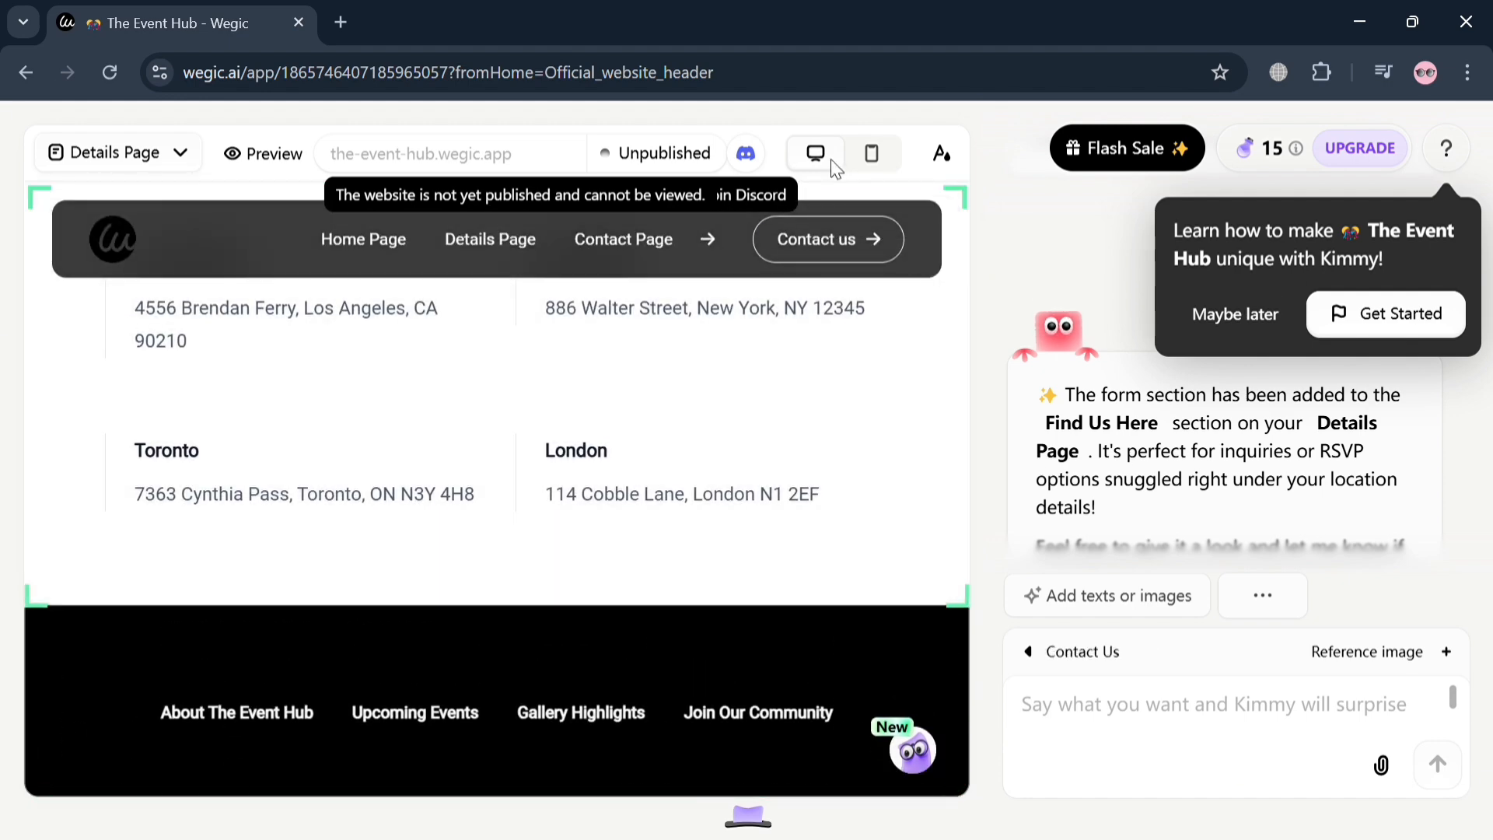
{"action": "left_click", "coordinate": [864, 156]}
{"action": "scroll", "coordinate": [601, 507], "scroll_direction": "up", "scroll_amount": 10}
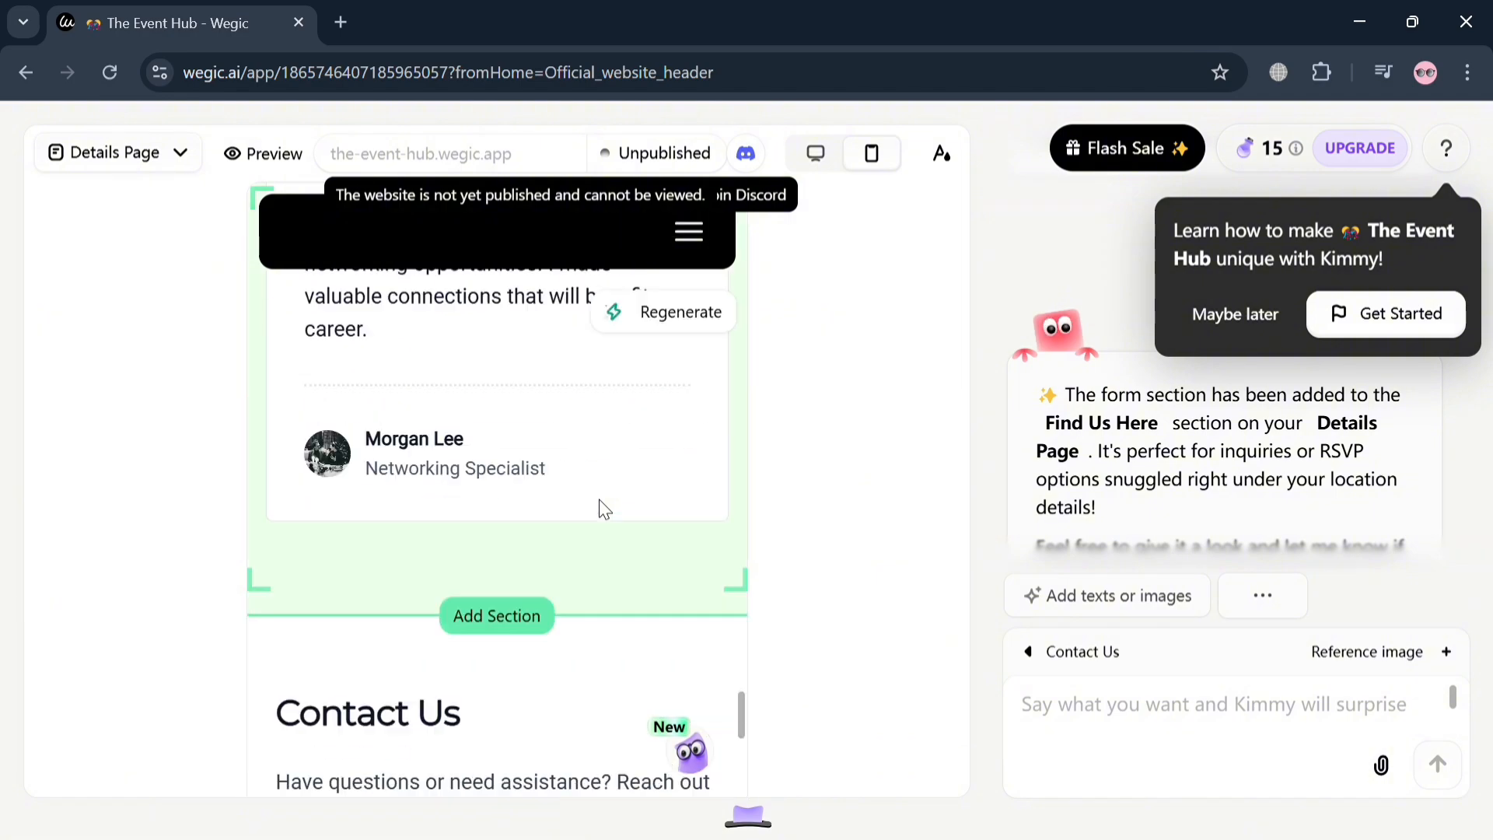
{"action": "scroll", "coordinate": [600, 500], "scroll_direction": "up", "scroll_amount": 10}
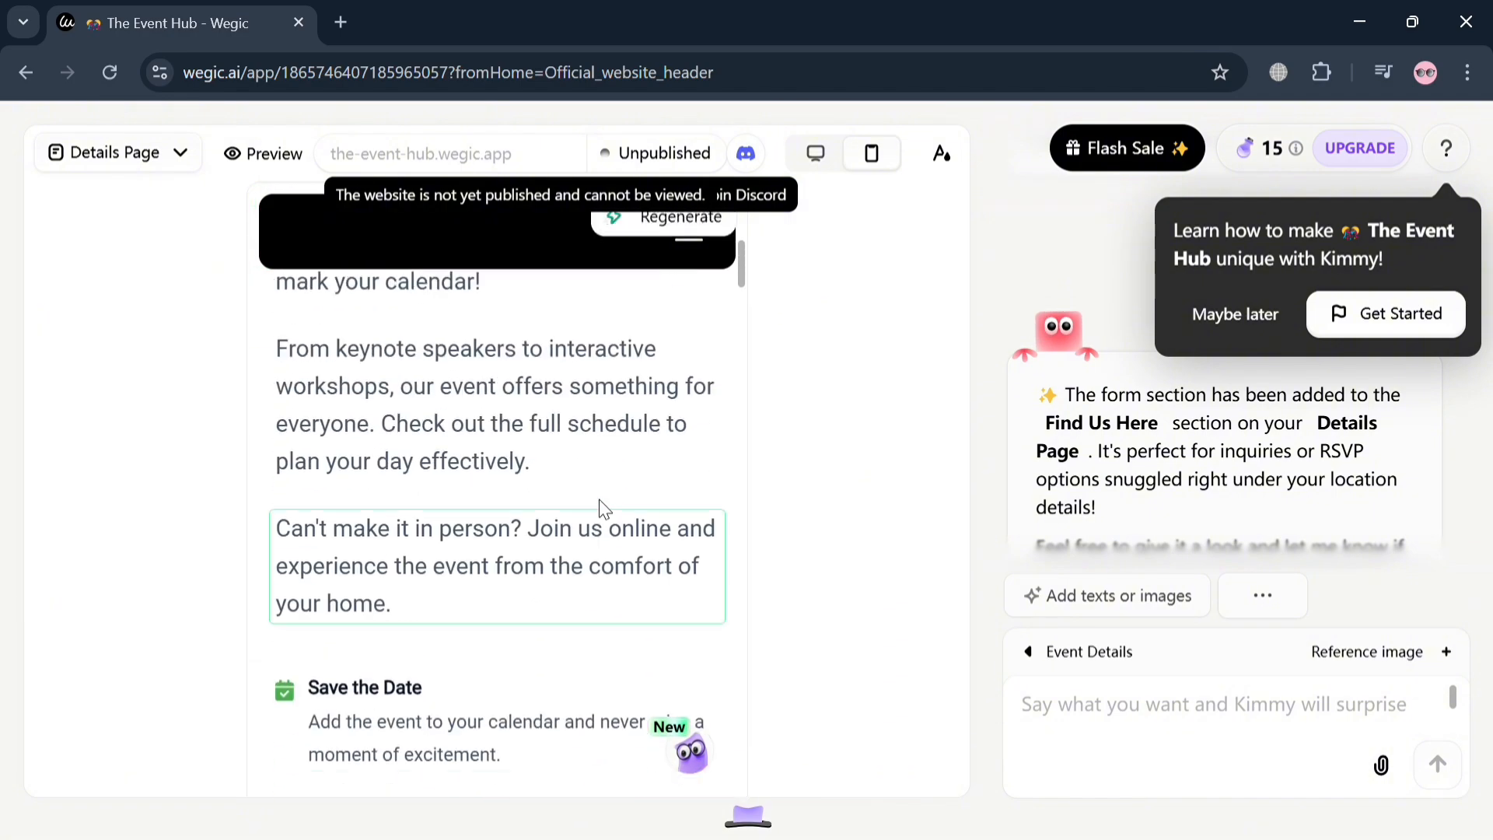
{"action": "scroll", "coordinate": [604, 509], "scroll_direction": "up", "scroll_amount": 5}
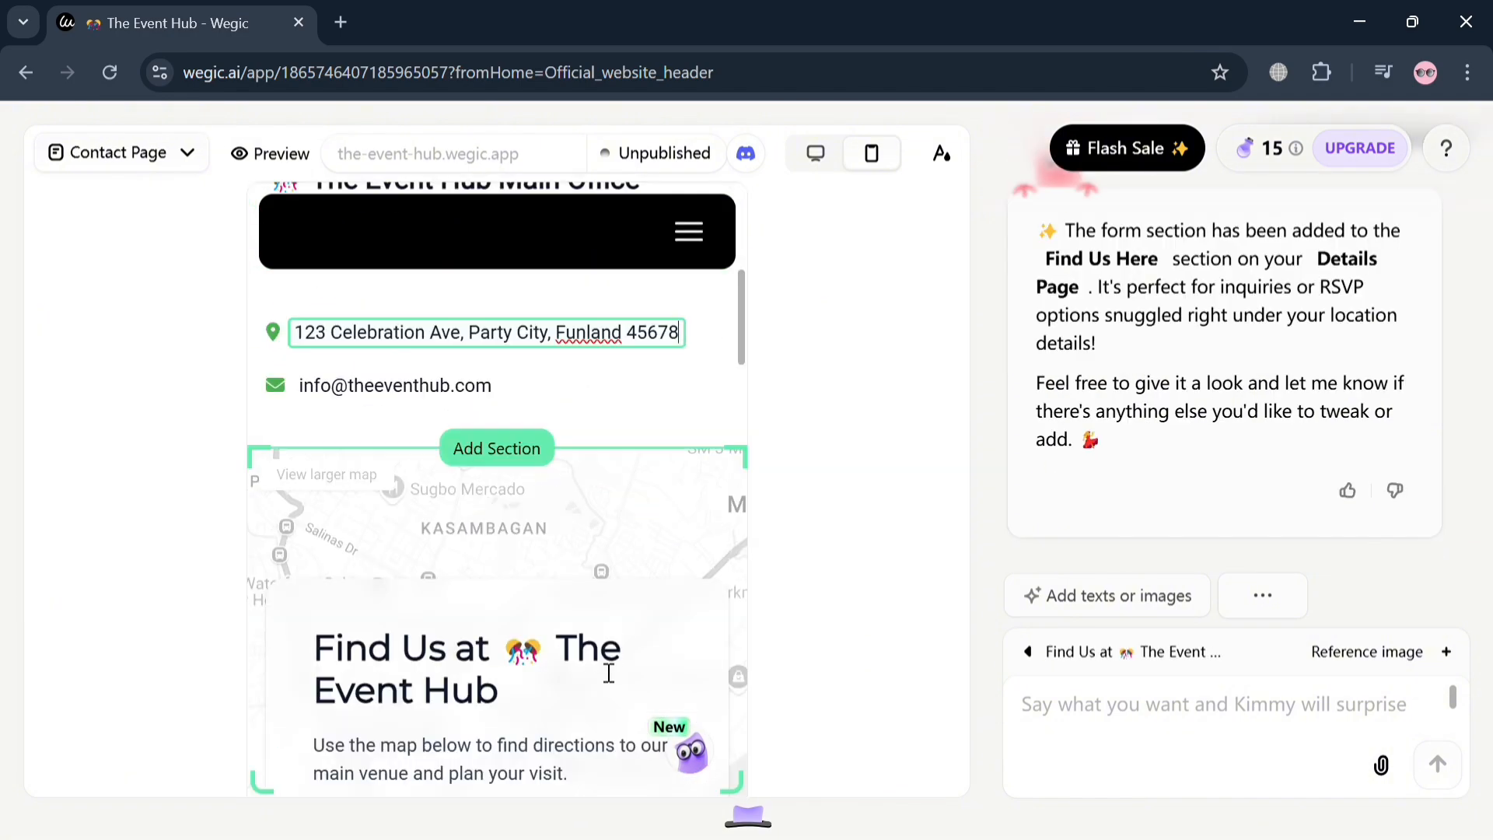
{"action": "scroll", "coordinate": [599, 665], "scroll_direction": "down", "scroll_amount": 10}
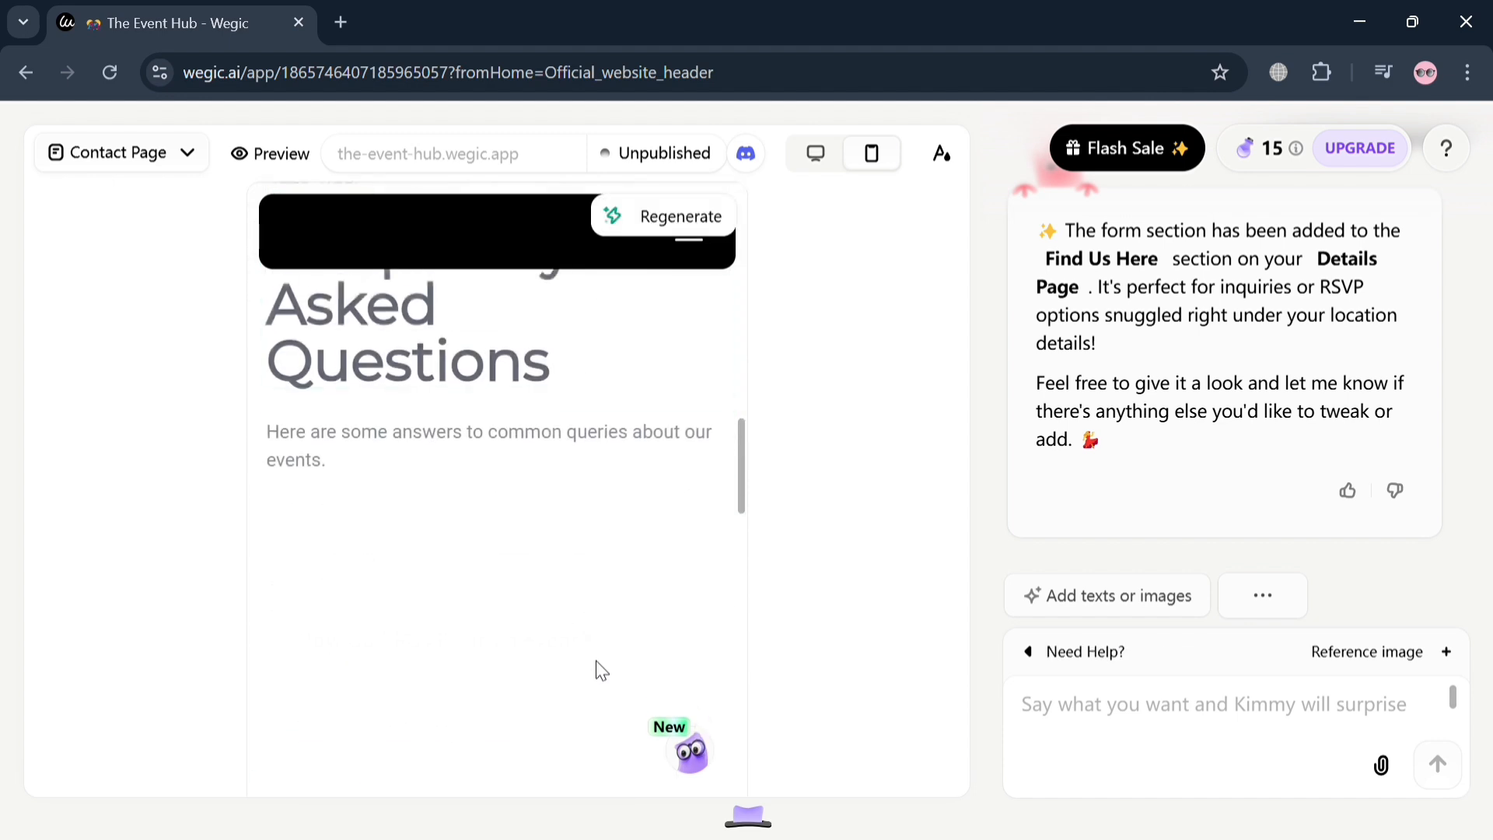
- Publish the website on the free domain the-event-hub.wegic.app and return the editor to desktop view
{"action": "left_click", "coordinate": [641, 159]}
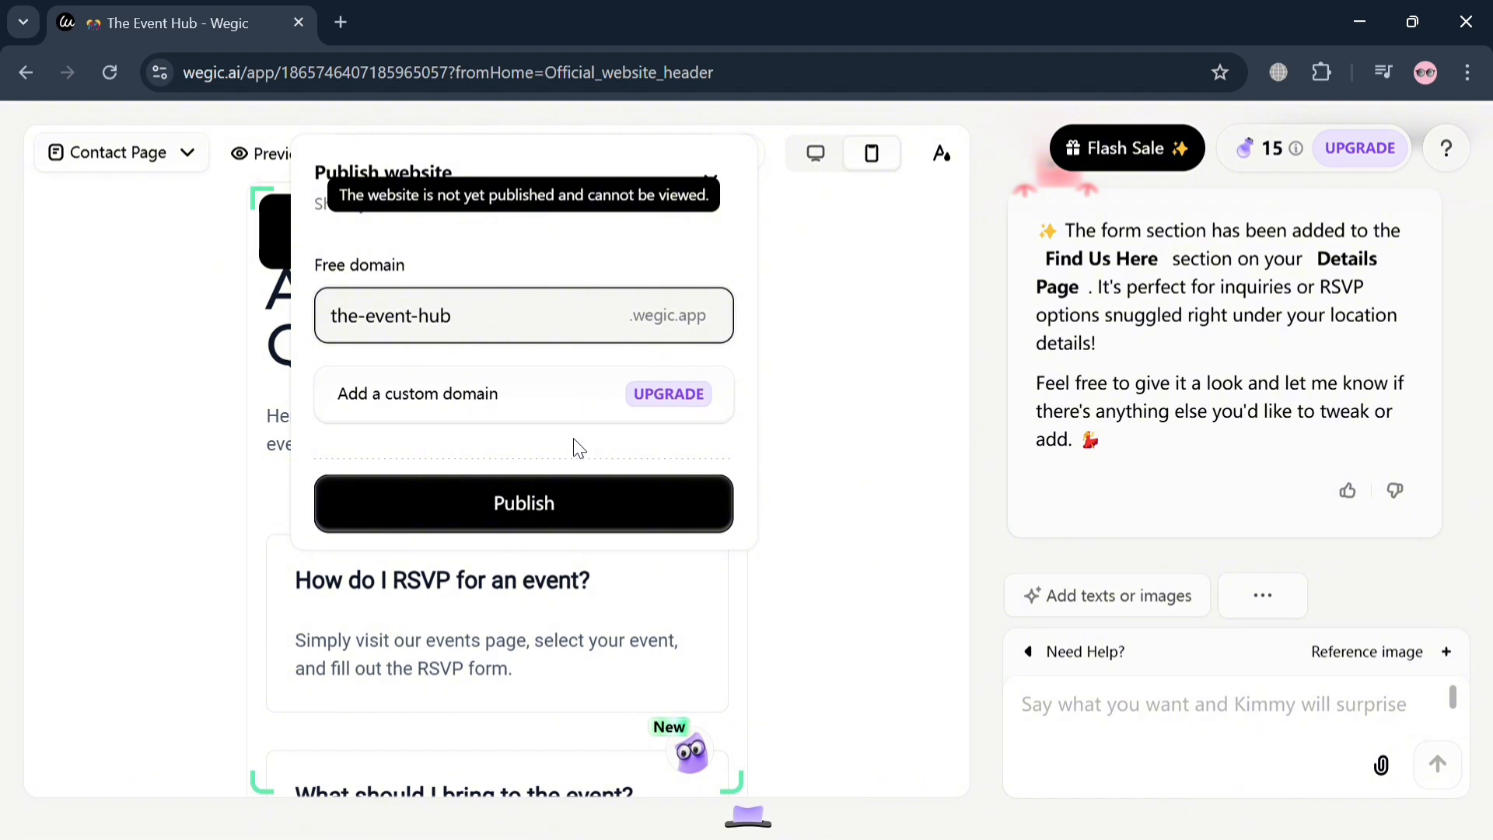
{"action": "left_click", "coordinate": [576, 513]}
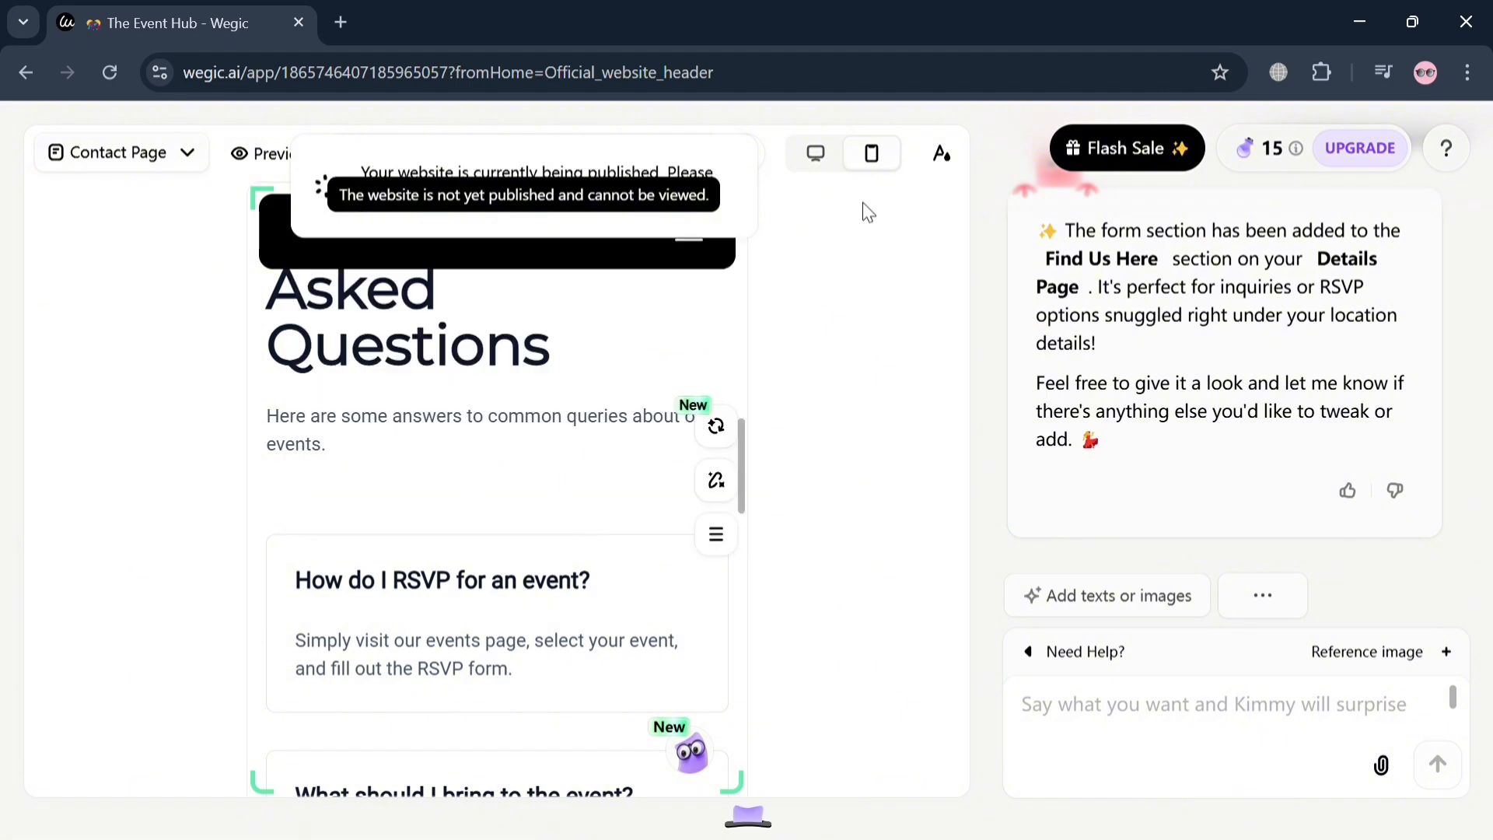
{"action": "left_click", "coordinate": [814, 155]}
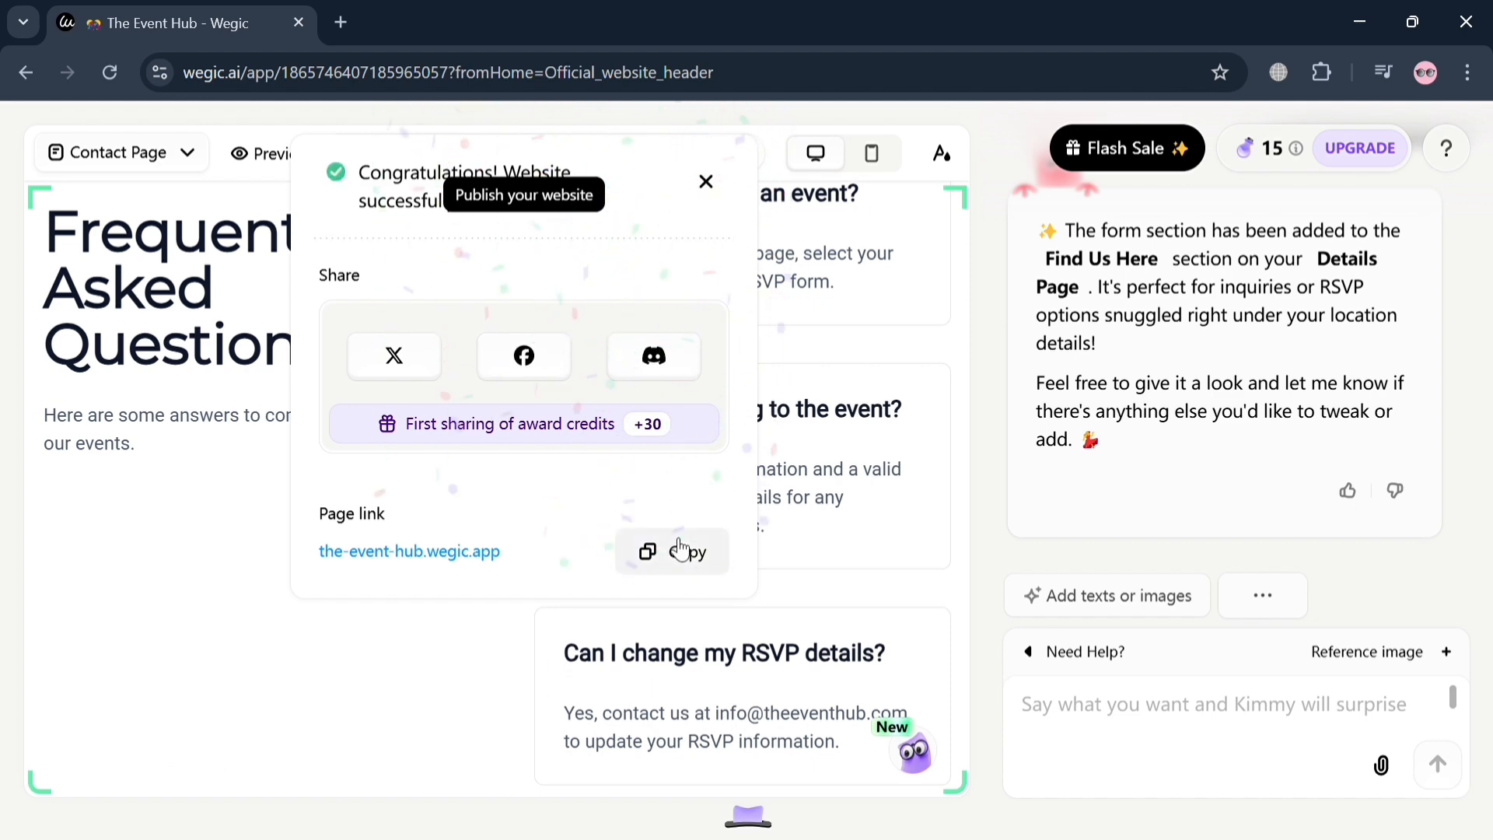
- Open the published website the-event-hub.wegic.app in a new browser tab and look through its home page
{"action": "left_click", "coordinate": [342, 21]}
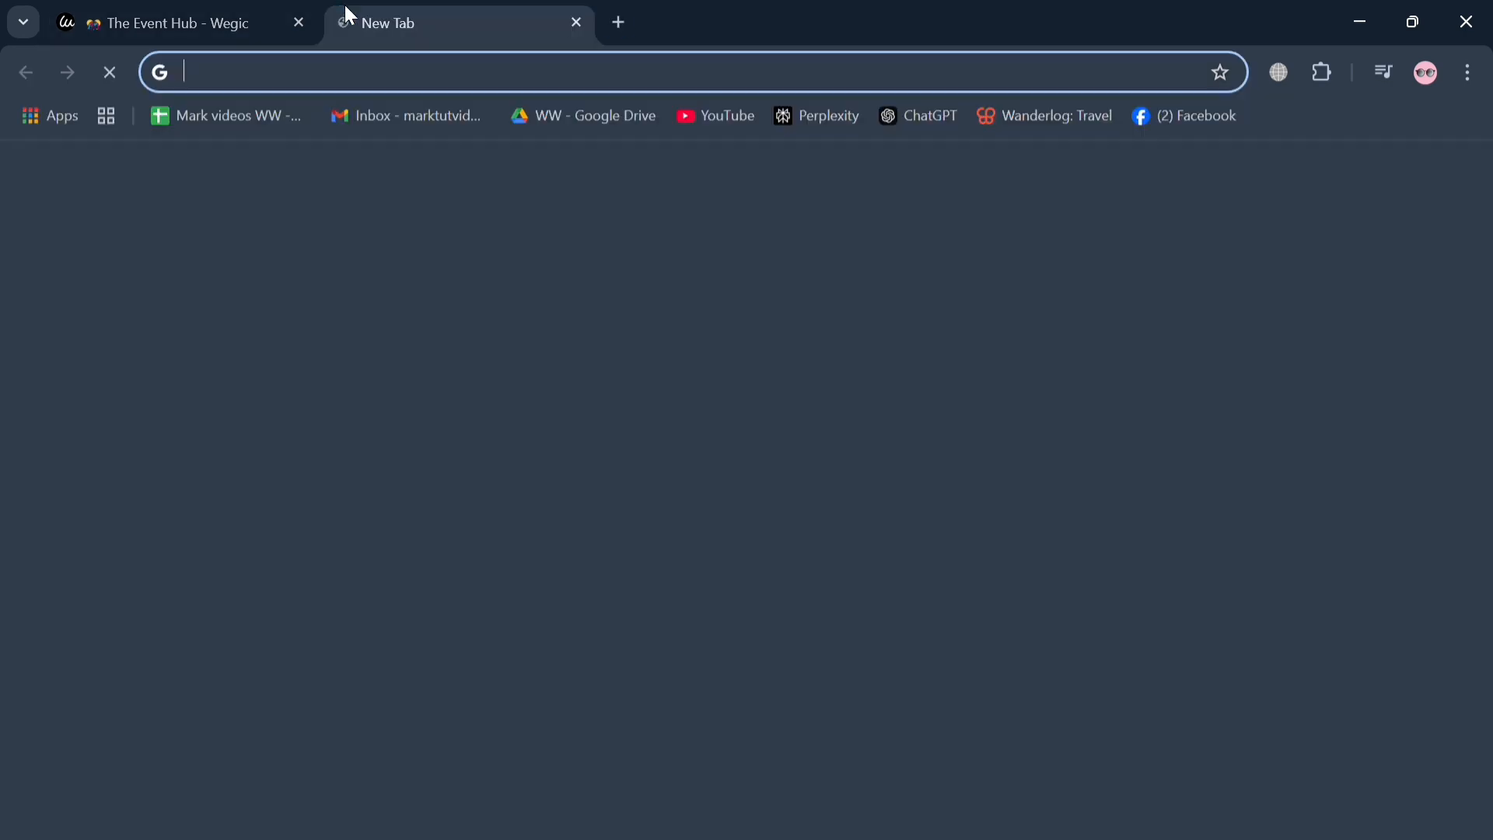
{"action": "type", "text": "the-event-hub.wegic.app"}
{"action": "key", "text": "Return"}
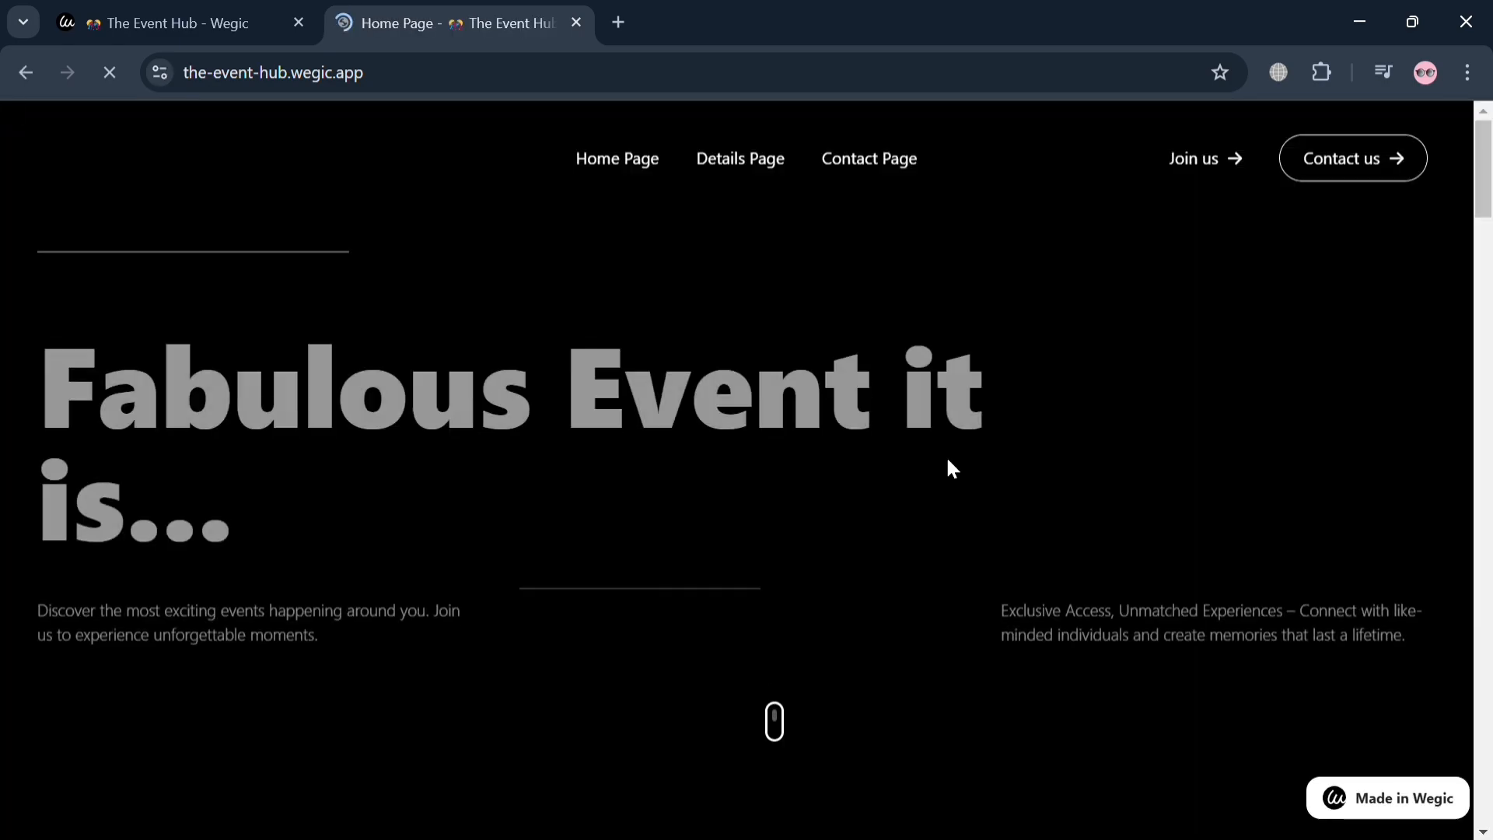
{"action": "scroll", "coordinate": [948, 461], "scroll_direction": "down", "scroll_amount": 15}
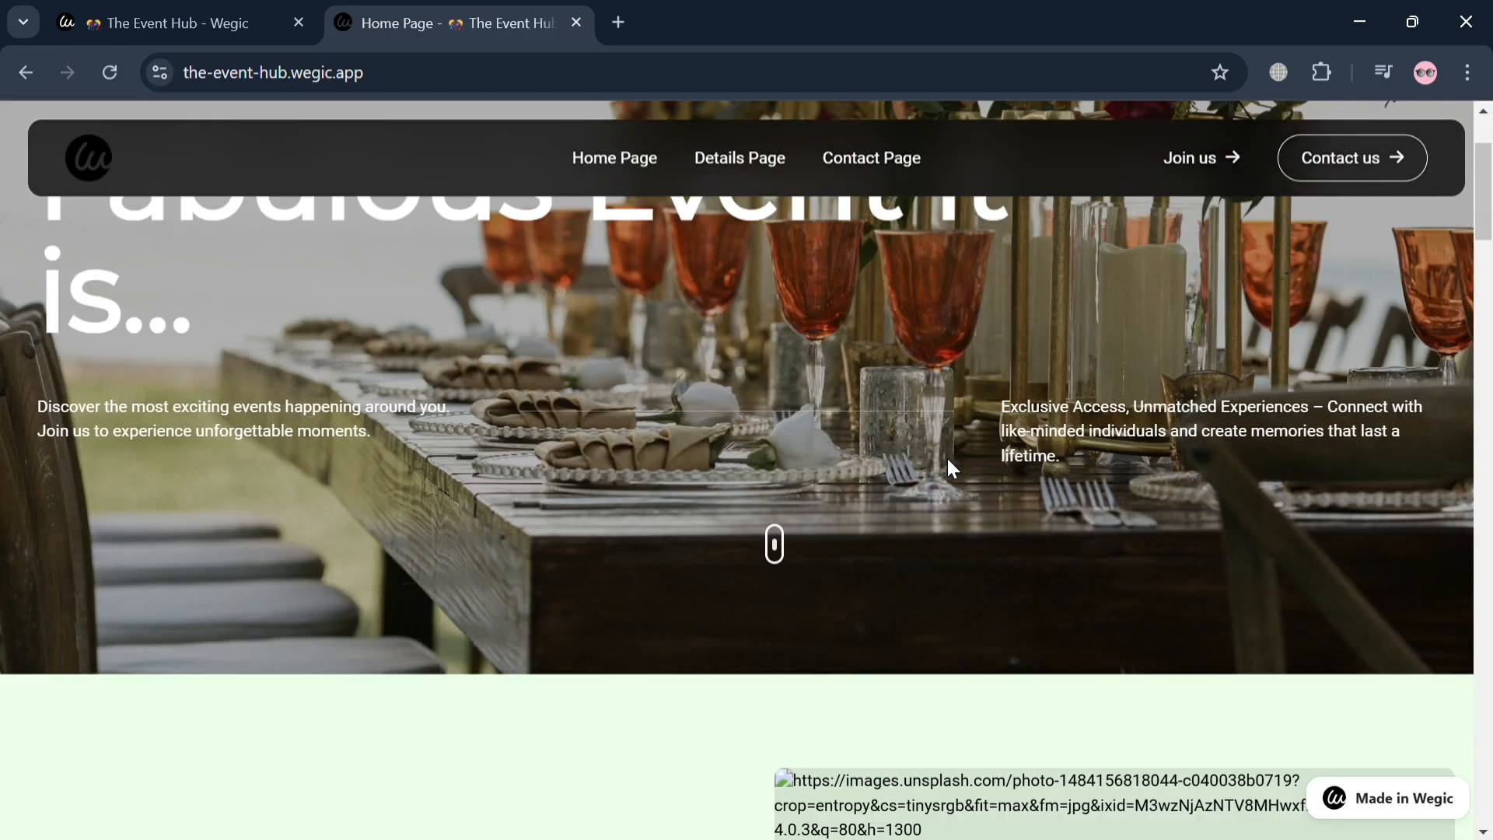
- Look over the live home page's Event Highlights Gallery, and open the Details Page and look through its sections from event schedule to contact information
{"action": "scroll", "coordinate": [953, 469], "scroll_direction": "down", "scroll_amount": 15}
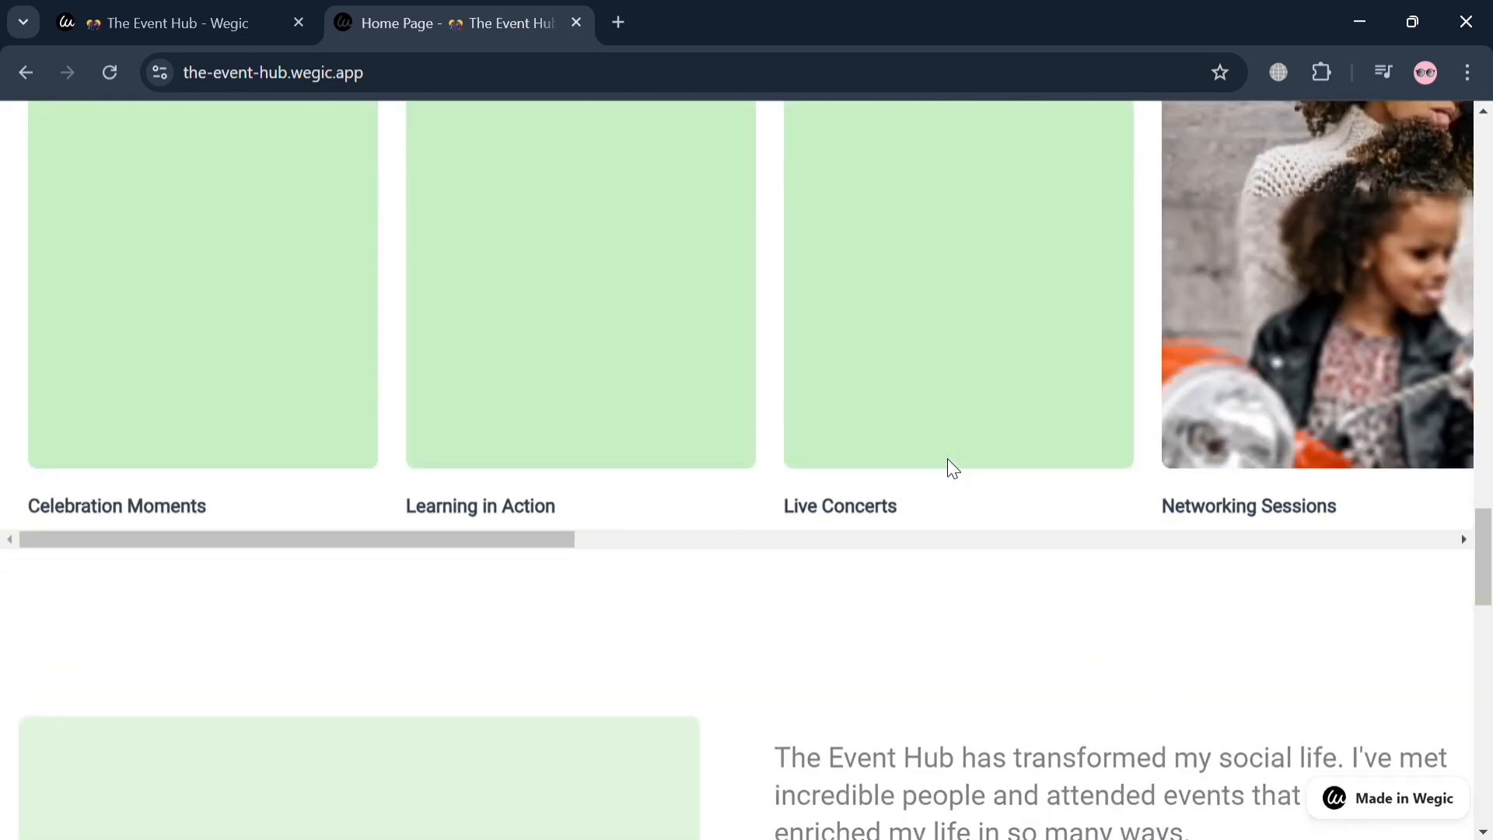
{"action": "scroll", "coordinate": [946, 460], "scroll_direction": "up", "scroll_amount": 5}
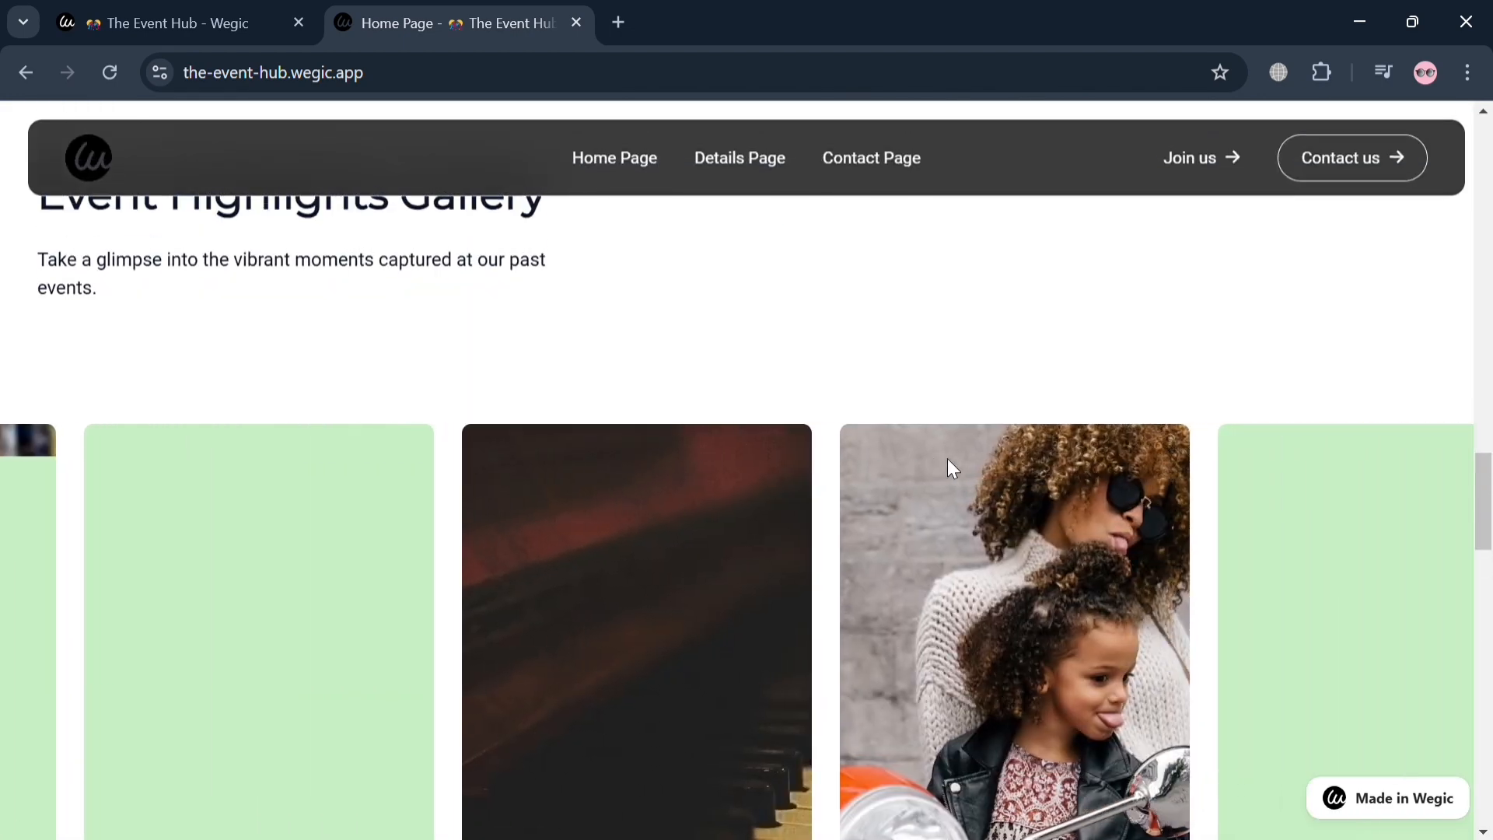
{"action": "left_click", "coordinate": [763, 150]}
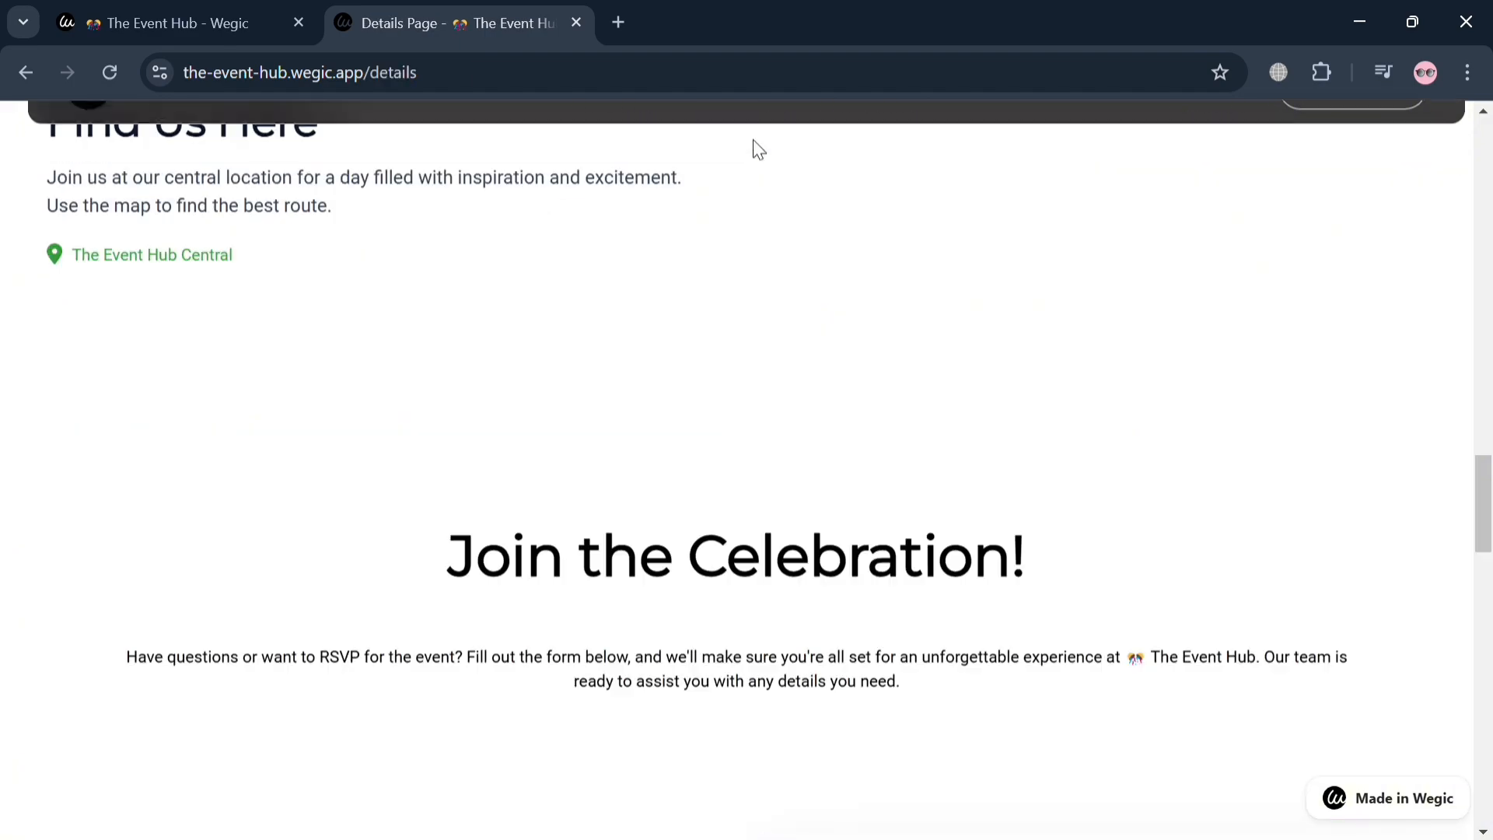
{"action": "scroll", "coordinate": [700, 553], "scroll_direction": "down", "scroll_amount": 10}
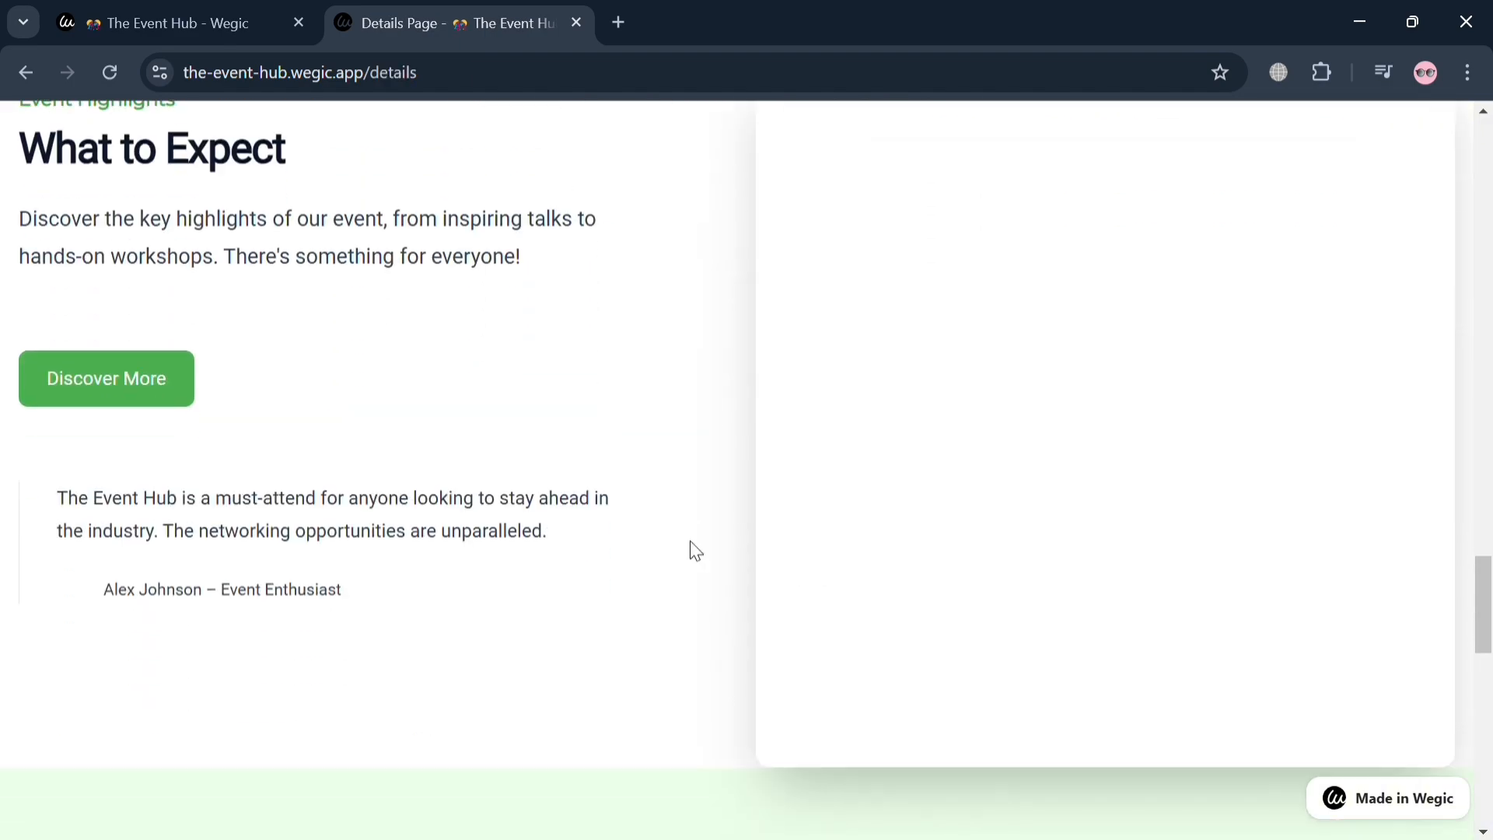
{"action": "scroll", "coordinate": [690, 542], "scroll_direction": "down", "scroll_amount": 15}
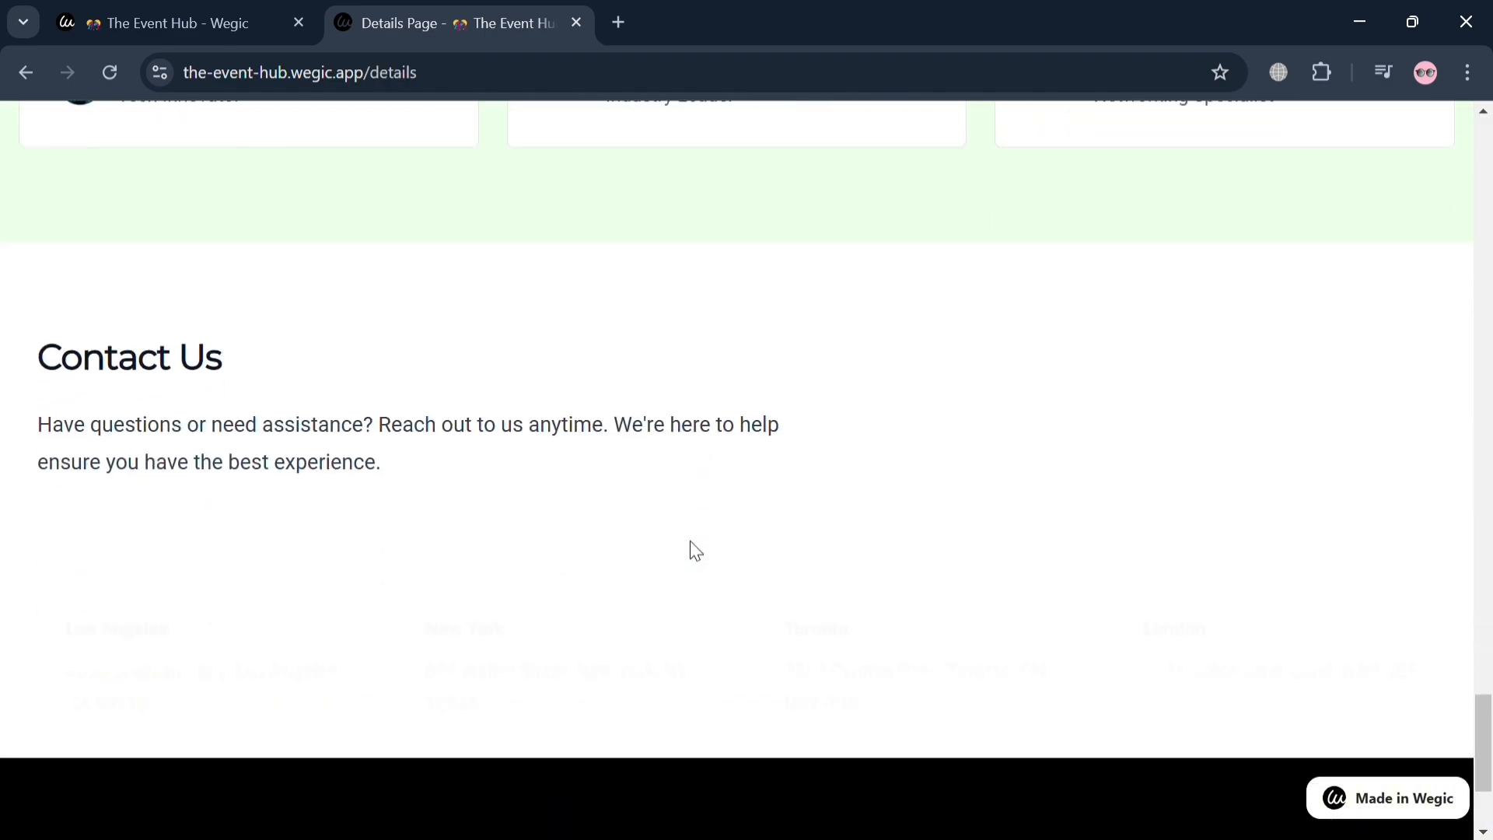
{"action": "scroll", "coordinate": [690, 542], "scroll_direction": "up", "scroll_amount": 10}
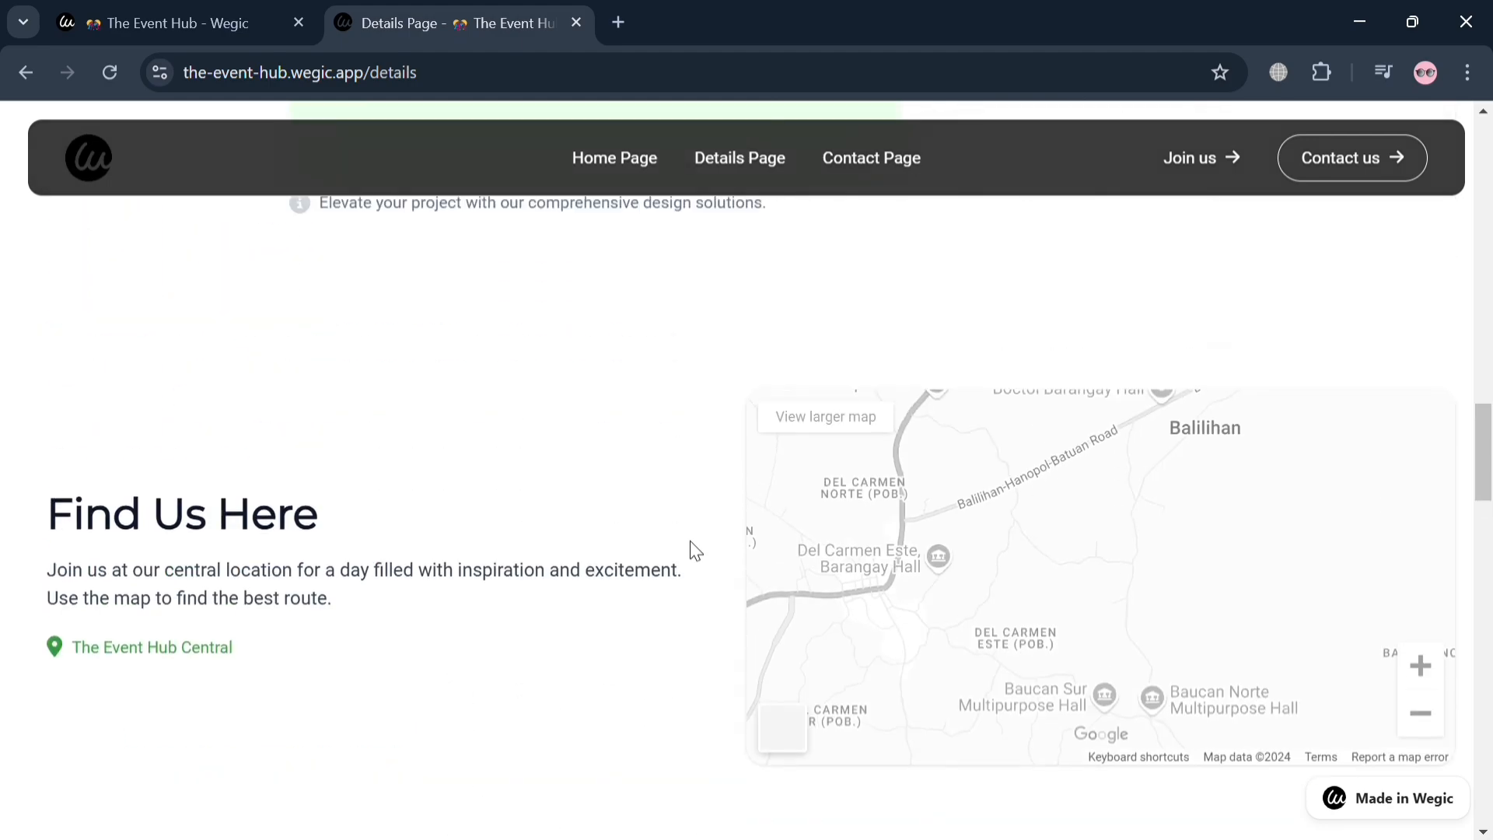
{"action": "scroll", "coordinate": [691, 544], "scroll_direction": "up", "scroll_amount": 6}
{"action": "scroll", "coordinate": [690, 544], "scroll_direction": "down", "scroll_amount": 8}
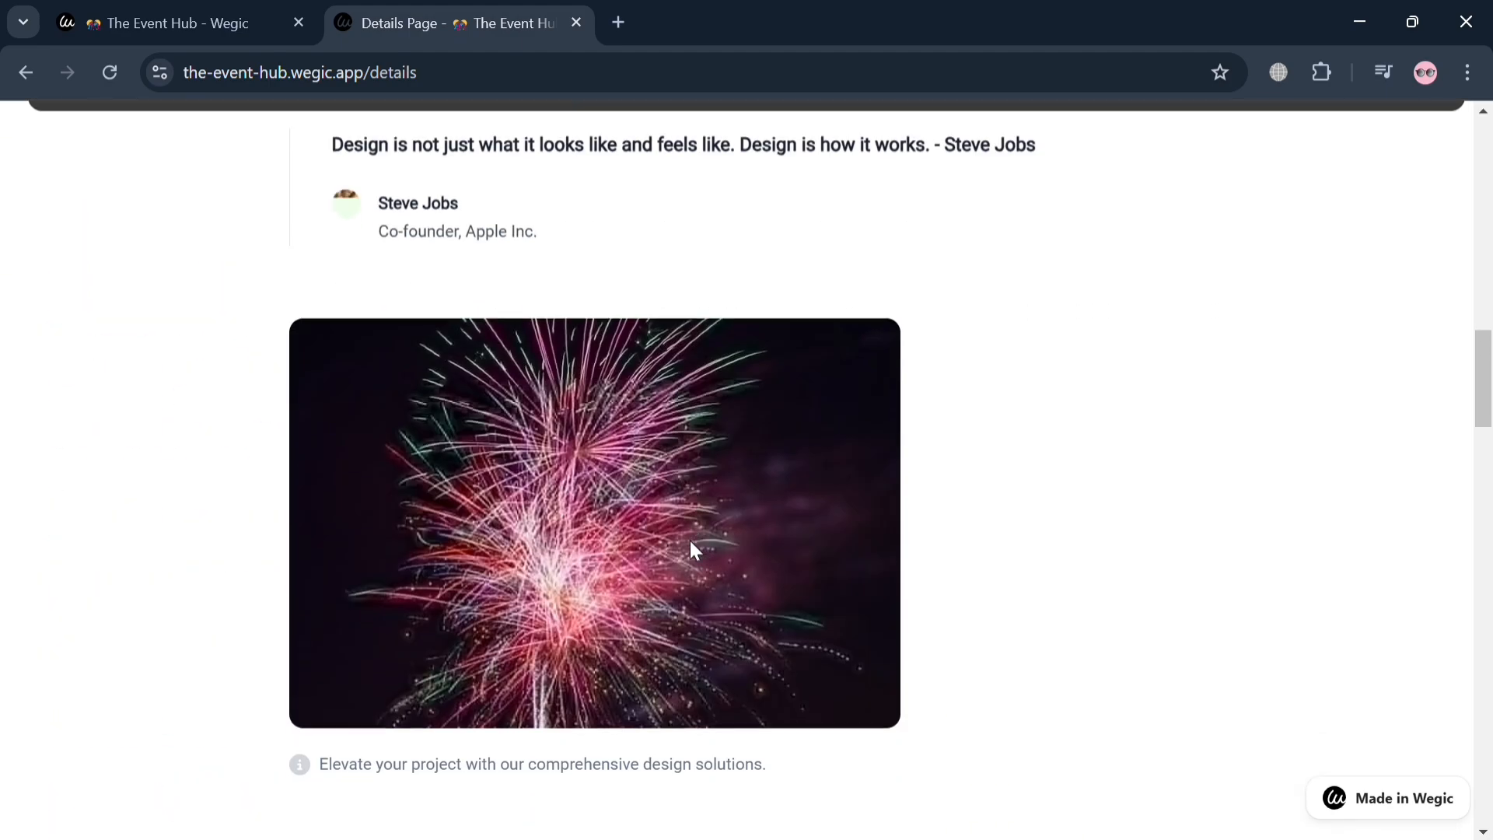
{"action": "scroll", "coordinate": [694, 551], "scroll_direction": "down", "scroll_amount": 12}
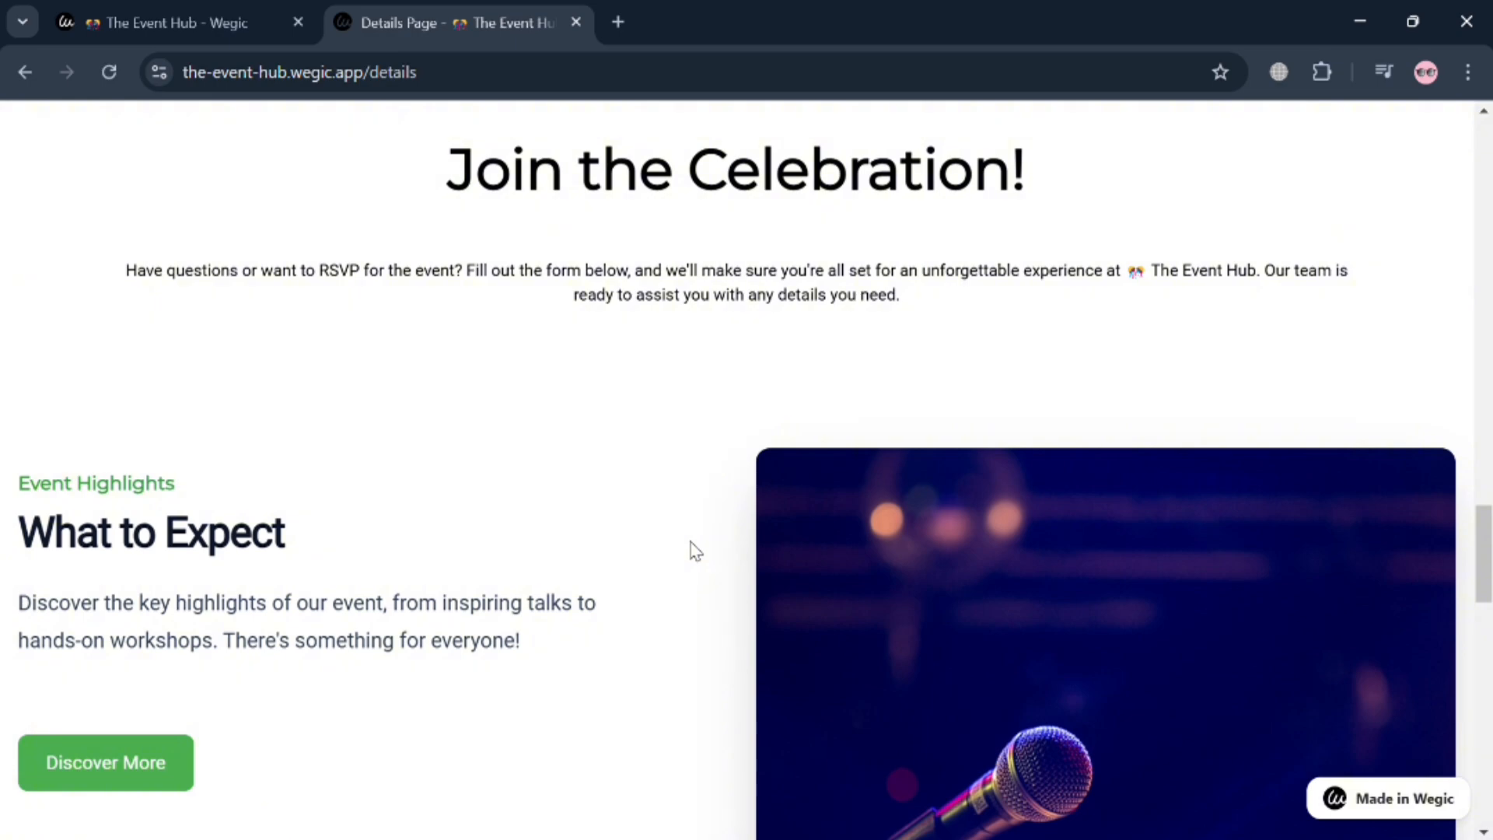
{"action": "scroll", "coordinate": [692, 548], "scroll_direction": "down", "scroll_amount": 4}
{"action": "scroll", "coordinate": [691, 546], "scroll_direction": "up", "scroll_amount": 15}
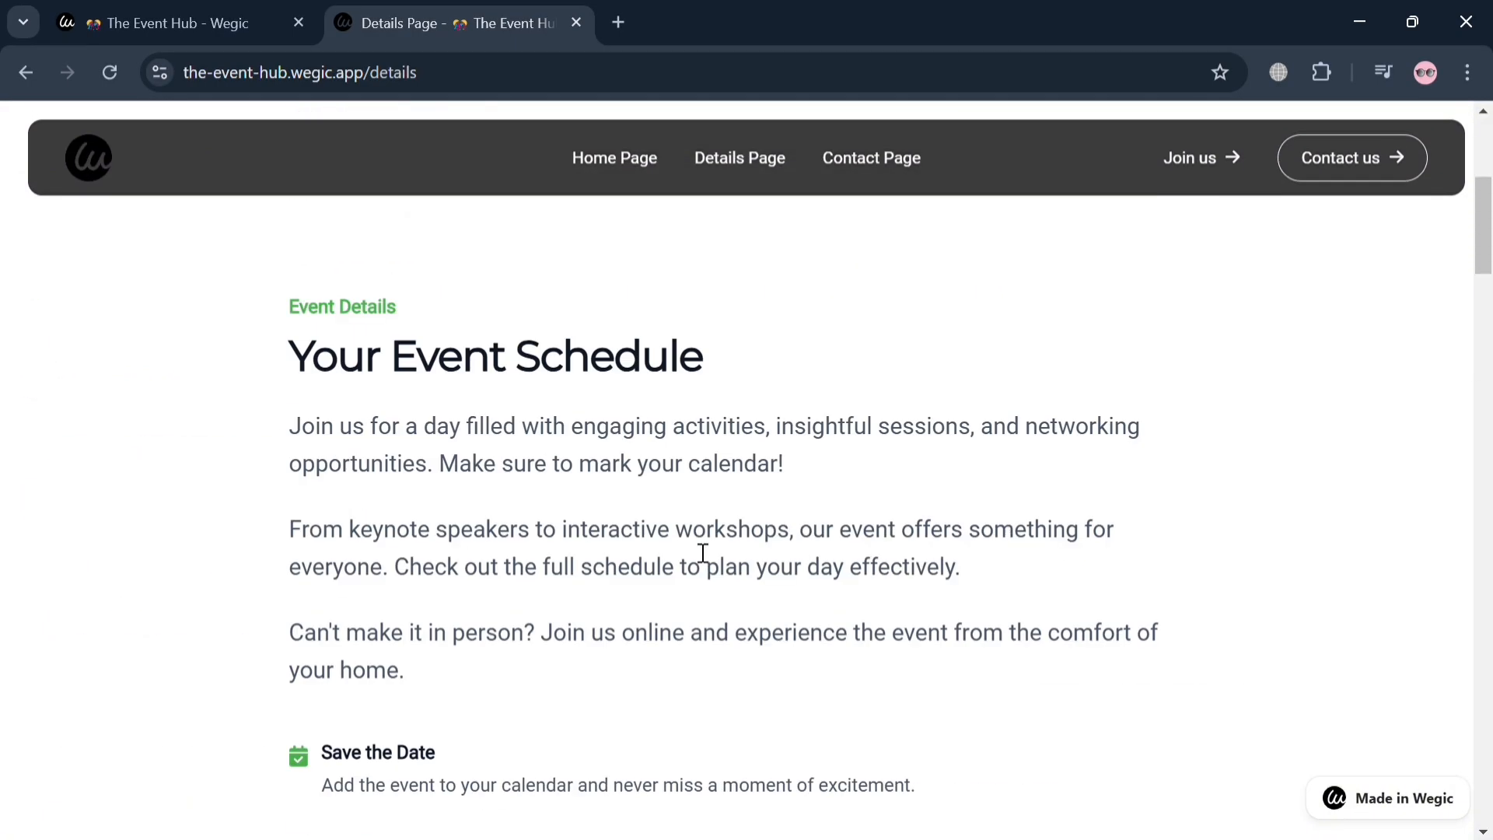